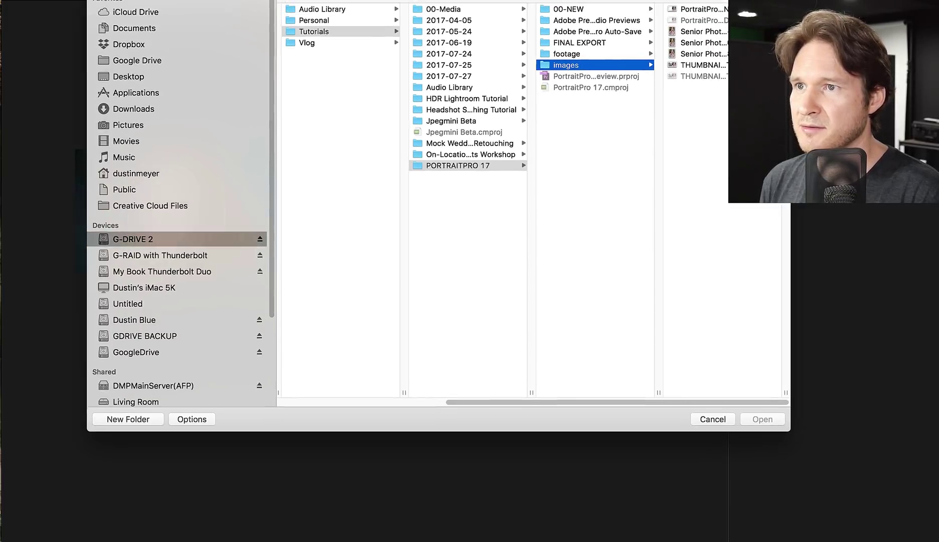
# - Open Coker-3095.jpg from the images folder inside 00-NEW and continue with the detected female face
pyautogui.click(547, 49)
pyautogui.click(659, 48)
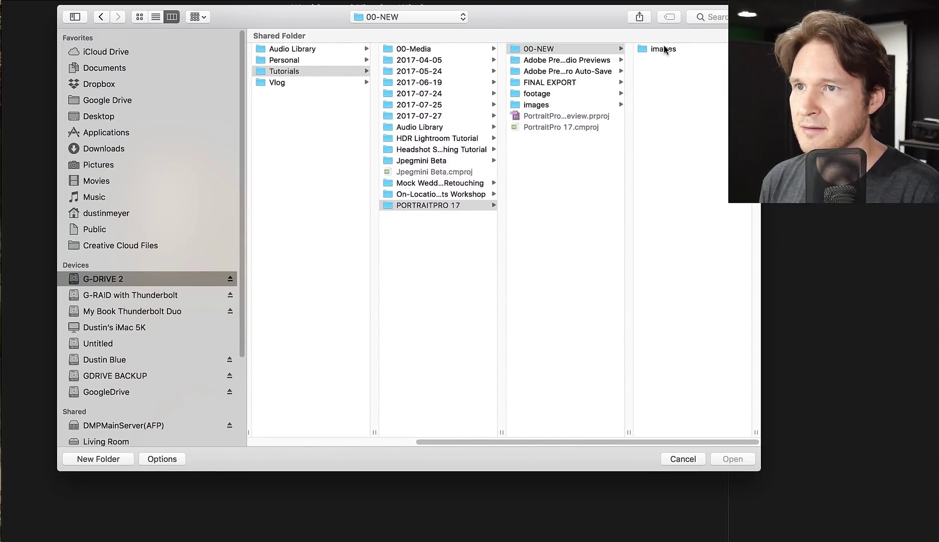
pyautogui.click(695, 51)
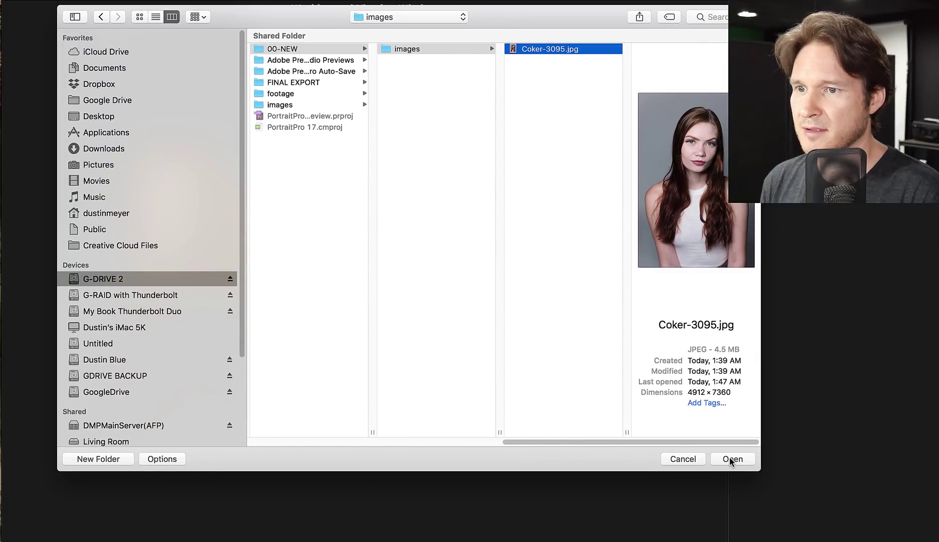
pyautogui.click(731, 459)
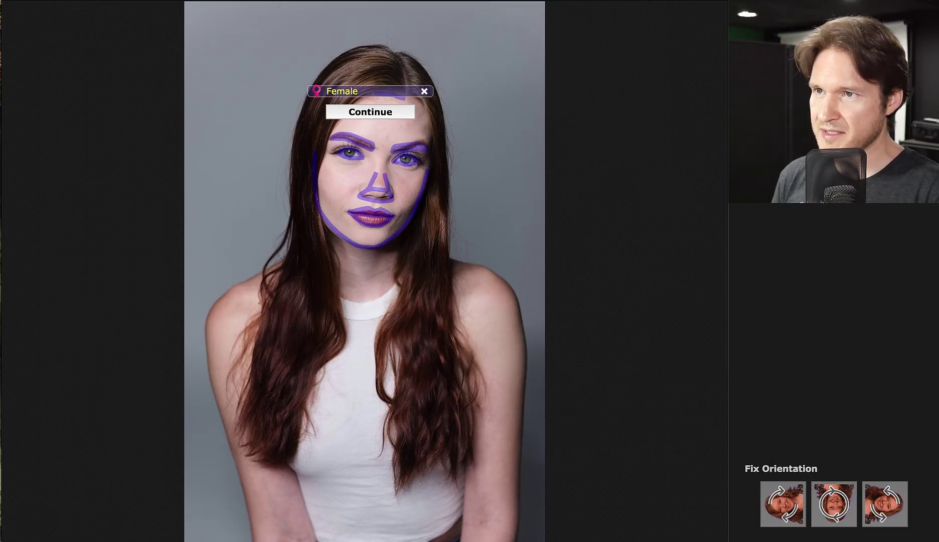
pyautogui.press('Return')
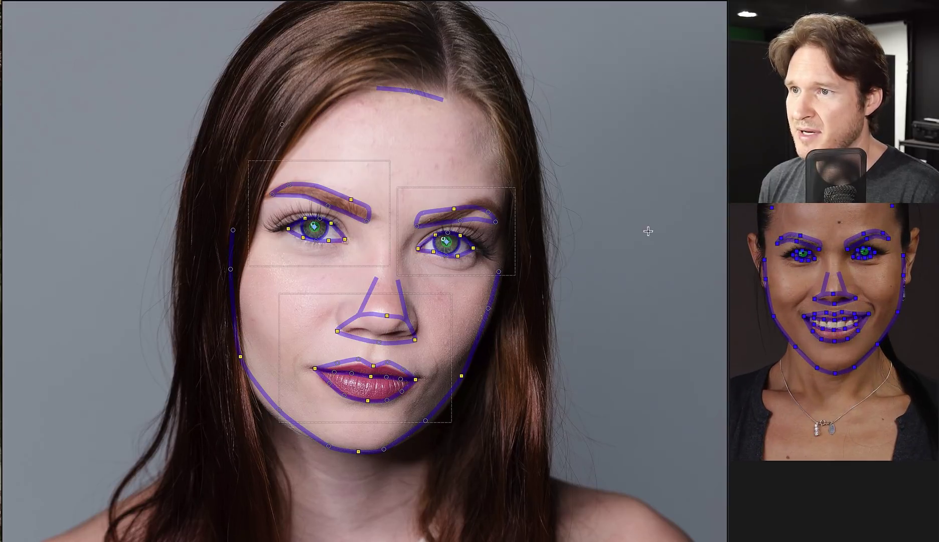
# - Fit the outline of the subject's left eyebrow to the brow by repositioning its outer tip, inner corner, and upper and lower edges
pyautogui.click(477, 215)
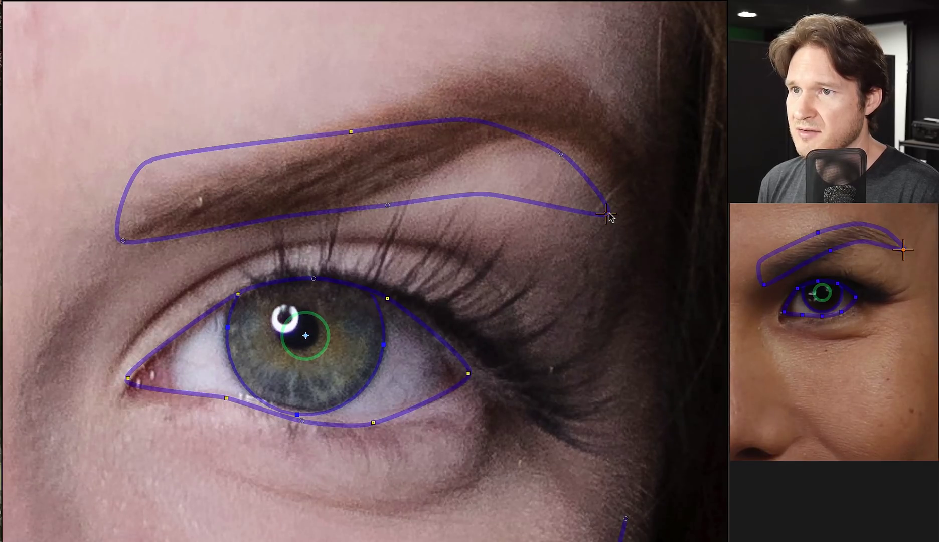
pyautogui.moveTo(608, 210); pyautogui.dragTo(633, 149)
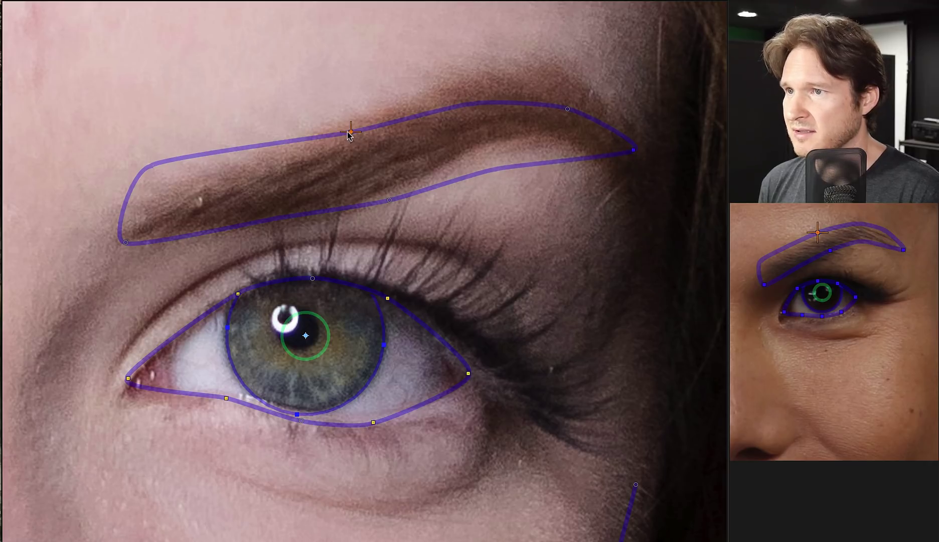
pyautogui.moveTo(350, 132); pyautogui.dragTo(384, 109)
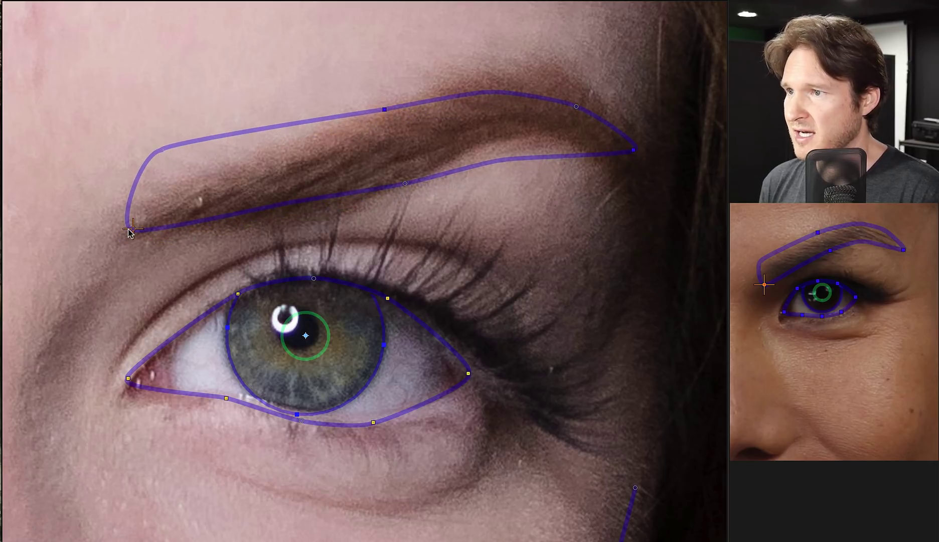
pyautogui.moveTo(133, 229); pyautogui.dragTo(136, 243)
pyautogui.moveTo(406, 185); pyautogui.dragTo(370, 198)
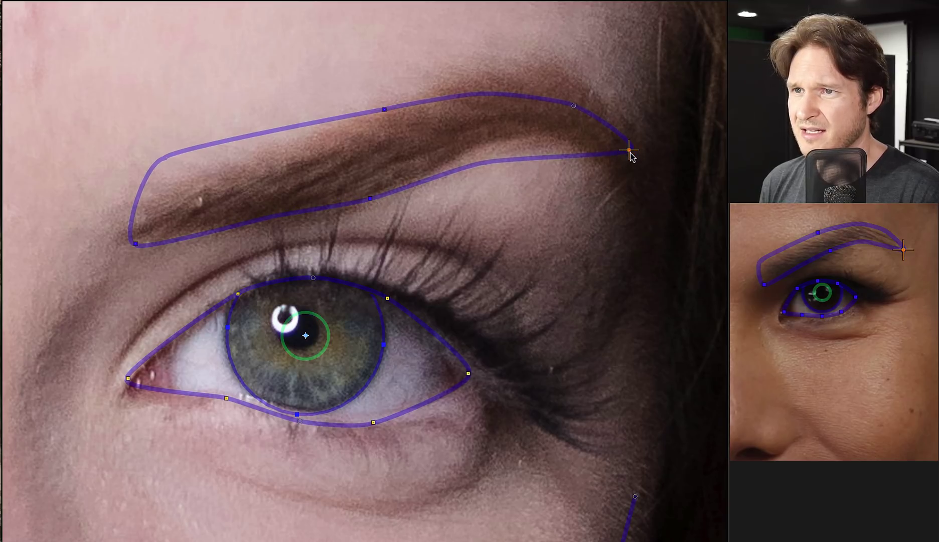
pyautogui.moveTo(633, 149); pyautogui.dragTo(649, 137)
pyautogui.press('f')
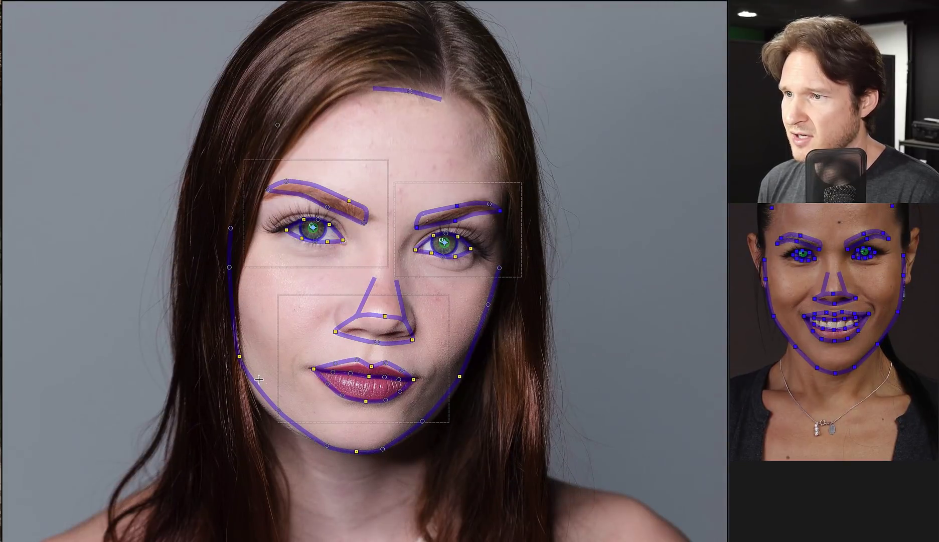
# - Fit the two peaks of the upper lip outline to the lip edge and accept the outlines for enhancement
pyautogui.click(316, 341)
pyautogui.press('f')
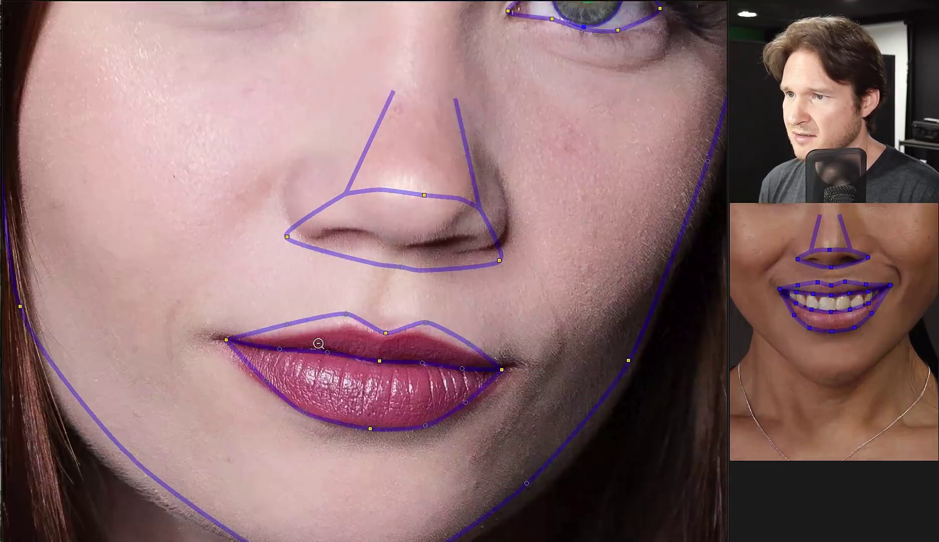
pyautogui.moveTo(337, 275); pyautogui.dragTo(337, 281)
pyautogui.moveTo(460, 292); pyautogui.dragTo(459, 293)
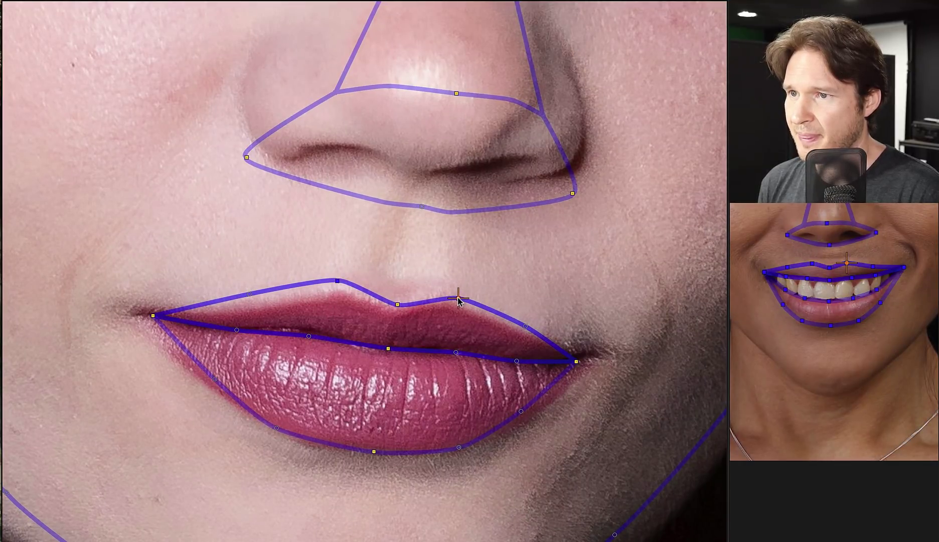
pyautogui.press('f')
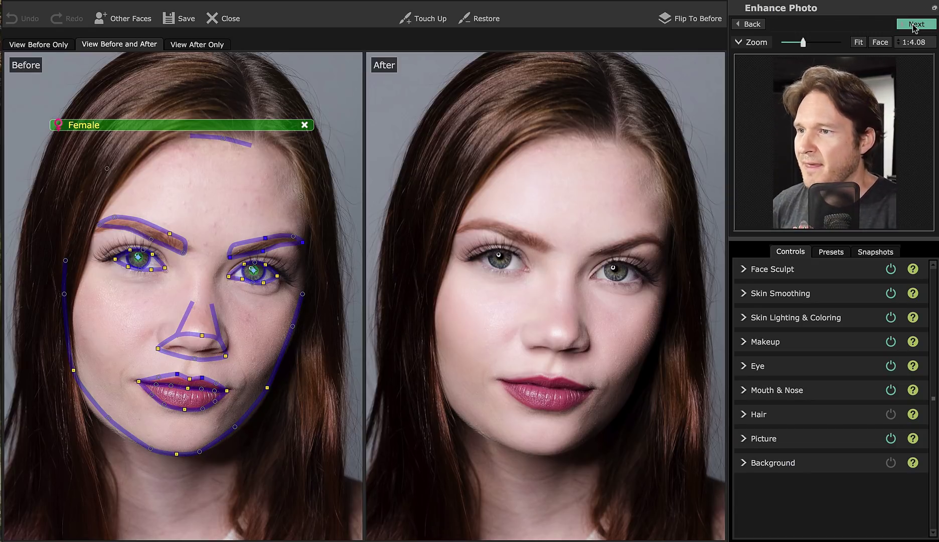
pyautogui.click(913, 25)
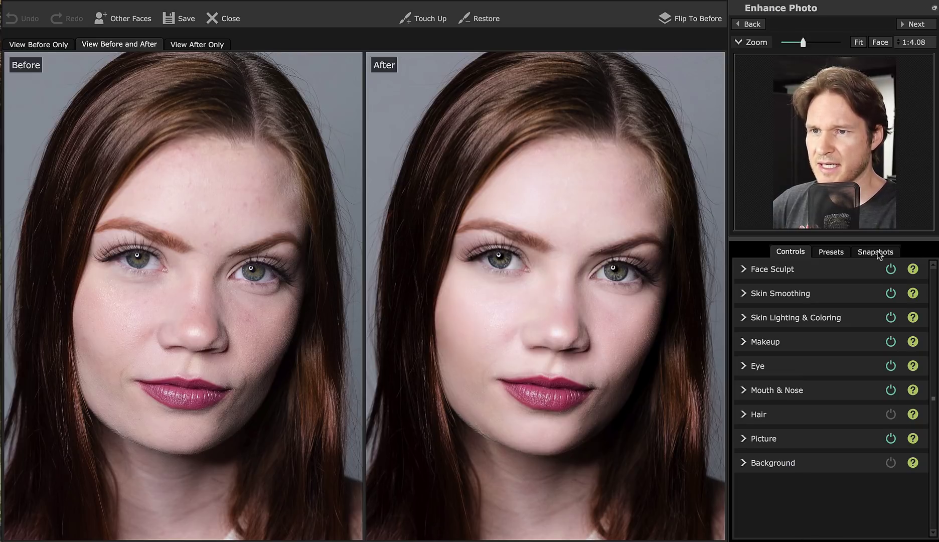
# - Look through the global enhancement presets and the per-feature preset categories
pyautogui.click(838, 254)
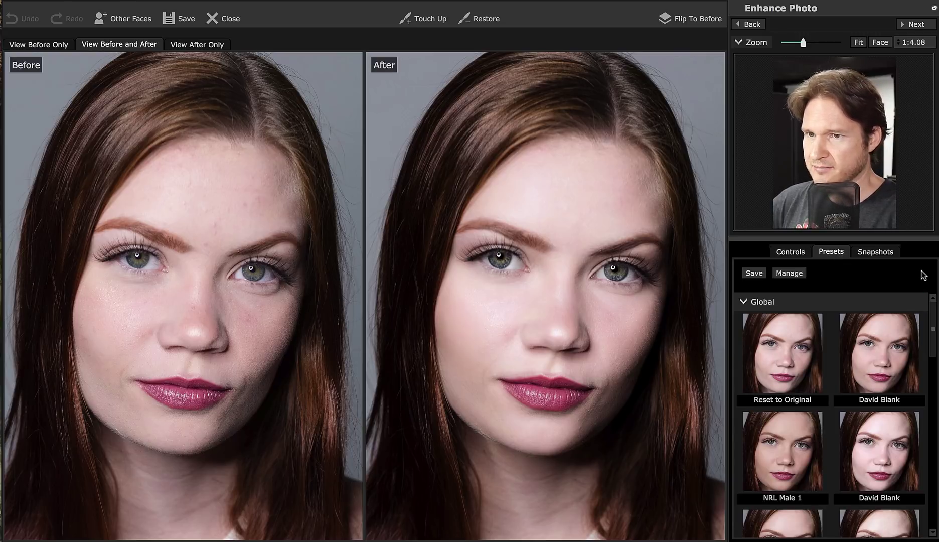
pyautogui.scroll(-5, 883, 365)
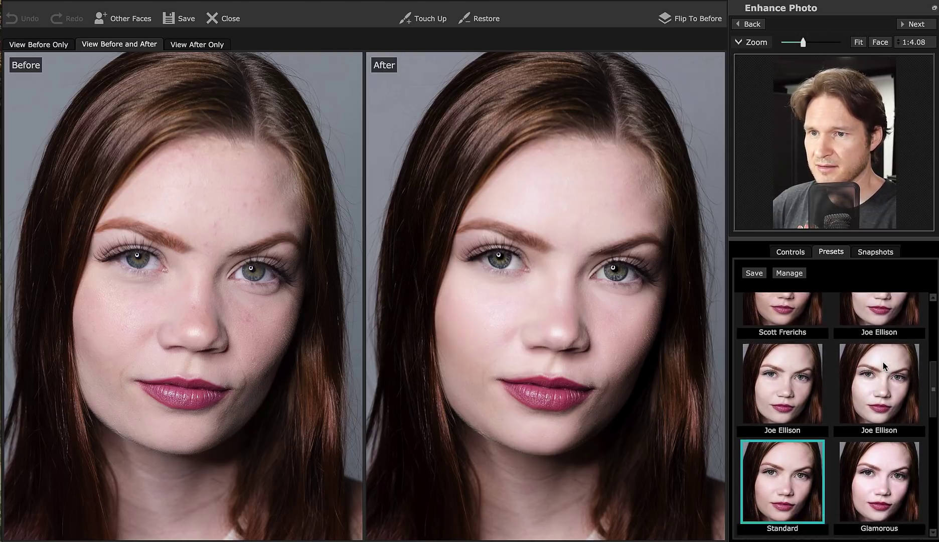
pyautogui.scroll(-3, 882, 362)
pyautogui.scroll(-3, 882, 361)
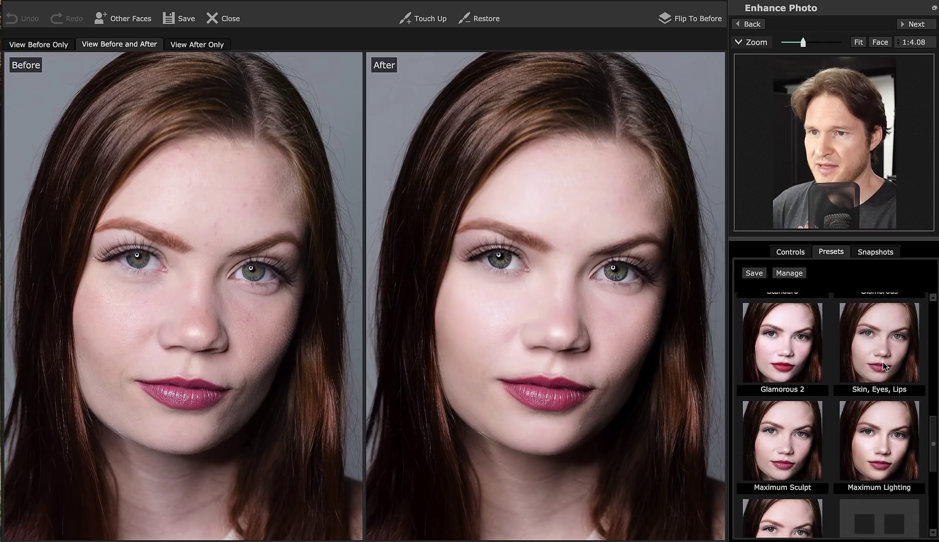
pyautogui.scroll(-3, 883, 364)
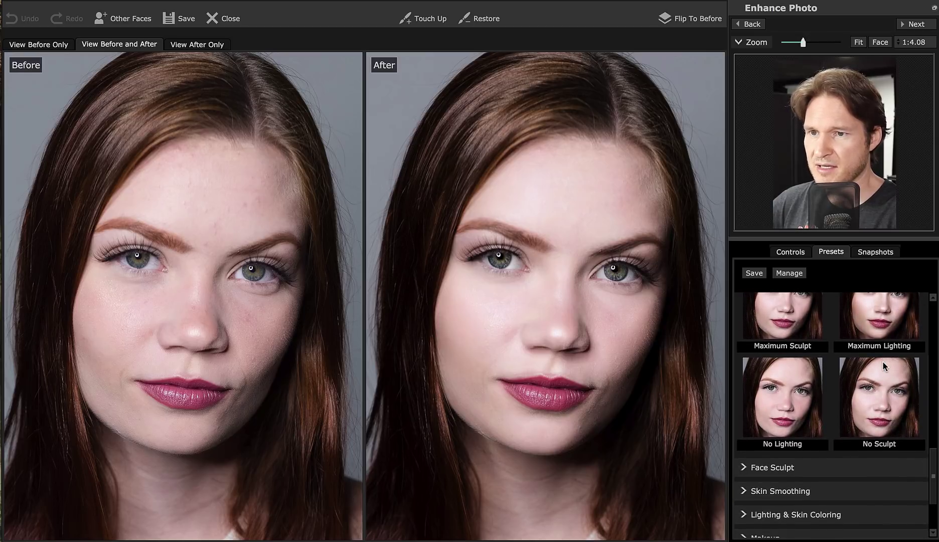
pyautogui.scroll(-3, 882, 361)
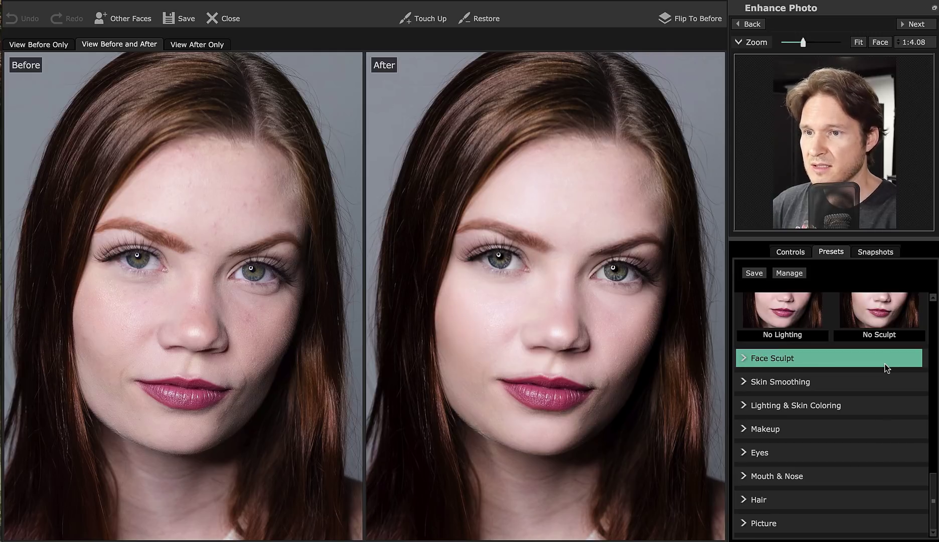
pyautogui.scroll(6, 885, 367)
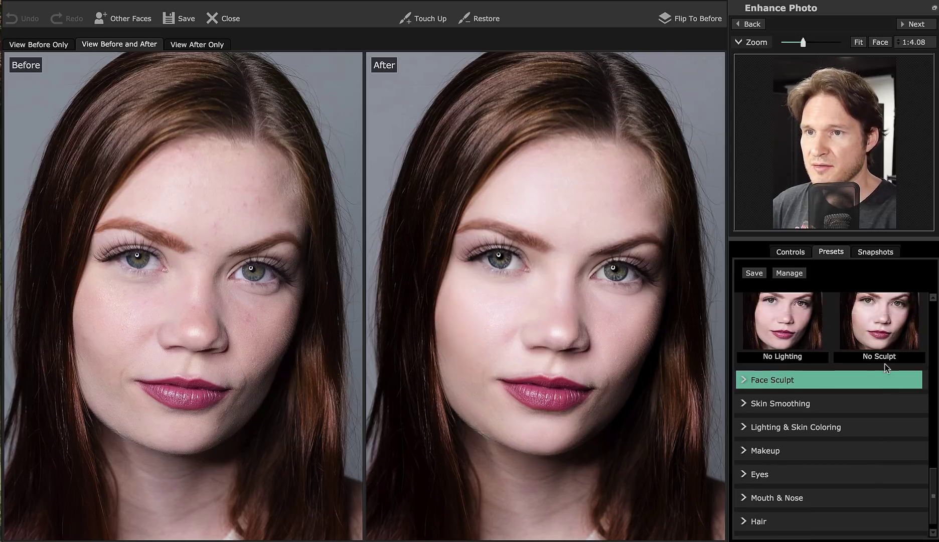
# - Save the current enhancement as a snapshot named Starter
pyautogui.click(882, 254)
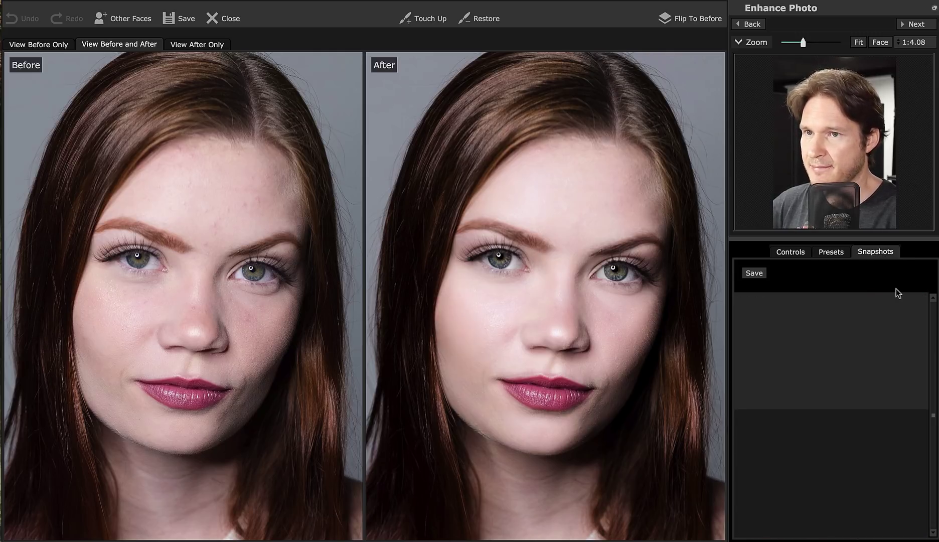
pyautogui.click(754, 273)
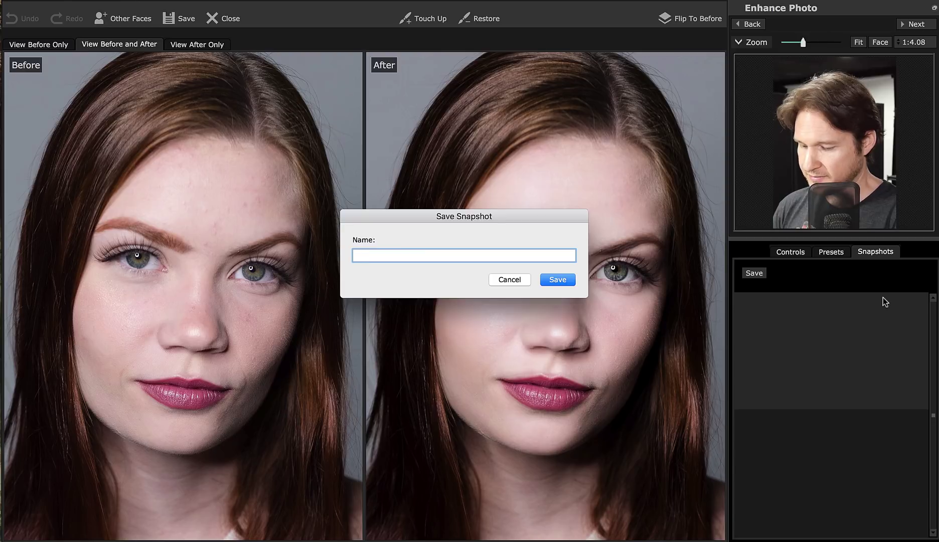
pyautogui.write('Starter')
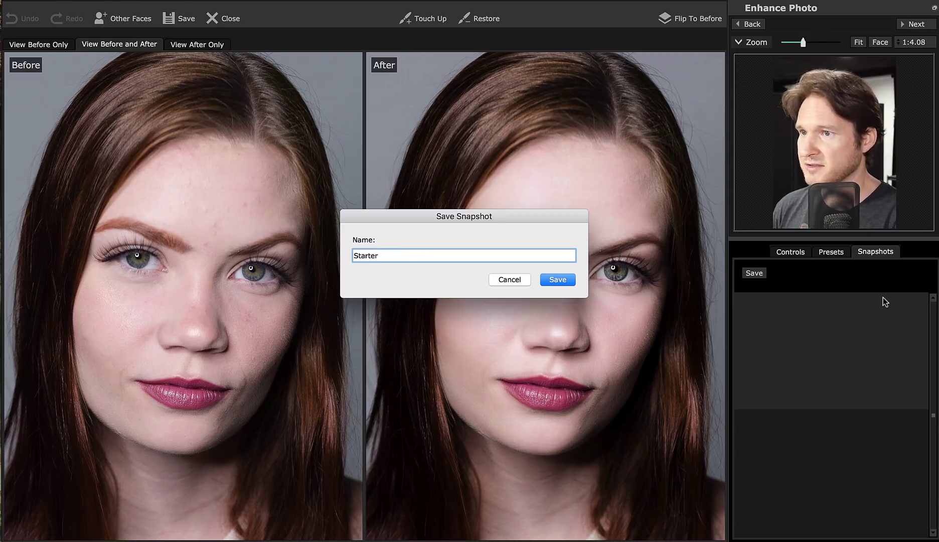
pyautogui.press('Return')
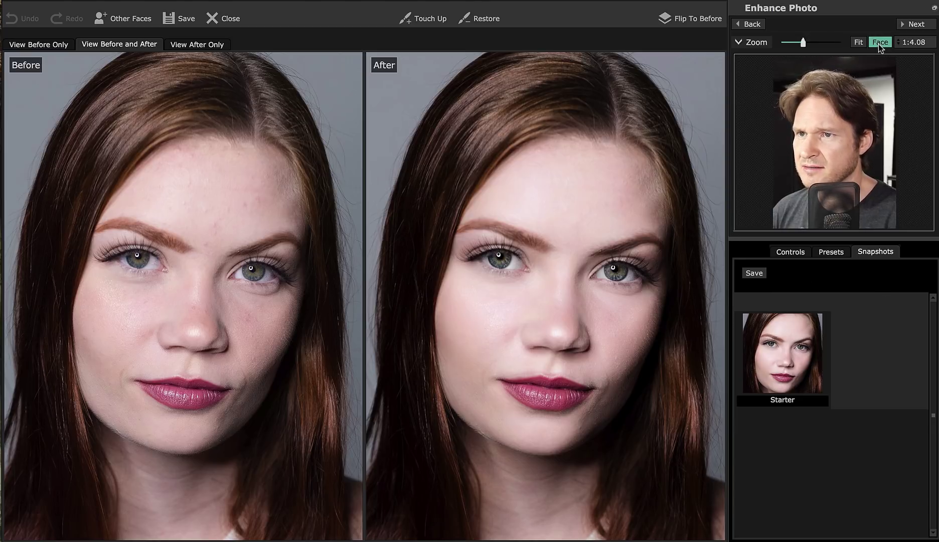
# - Compare the skin before and after enhancement at 1:1, 1:2, whole-image and face magnification
pyautogui.click(913, 42)
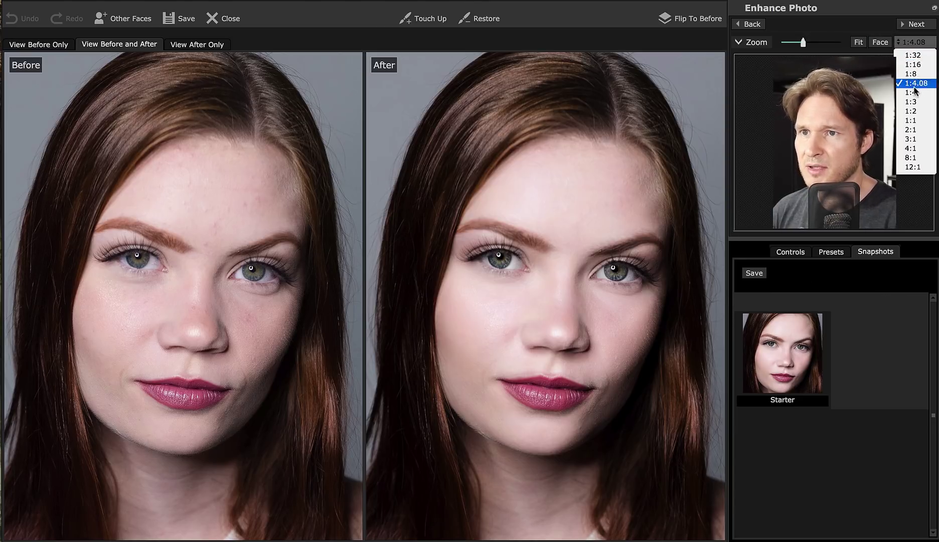
pyautogui.click(913, 120)
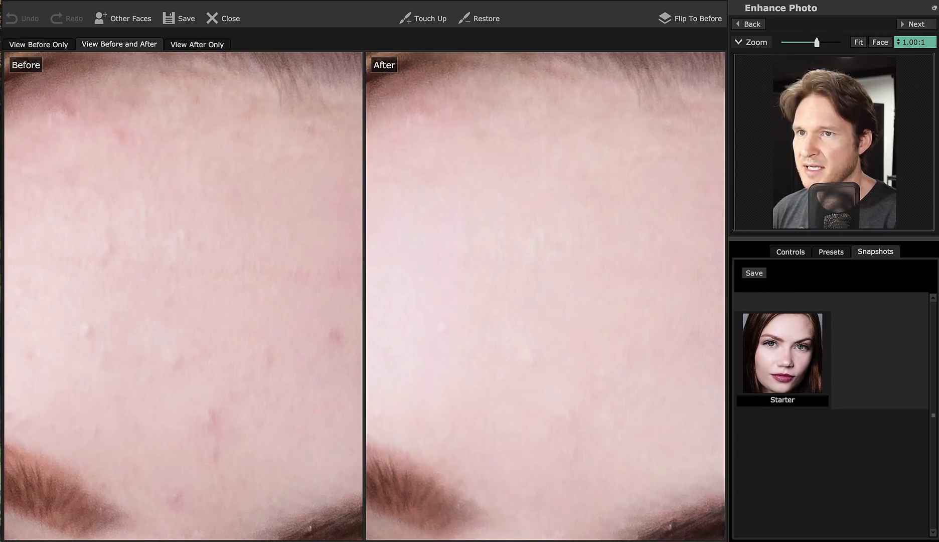
pyautogui.moveTo(816, 42); pyautogui.dragTo(811, 43)
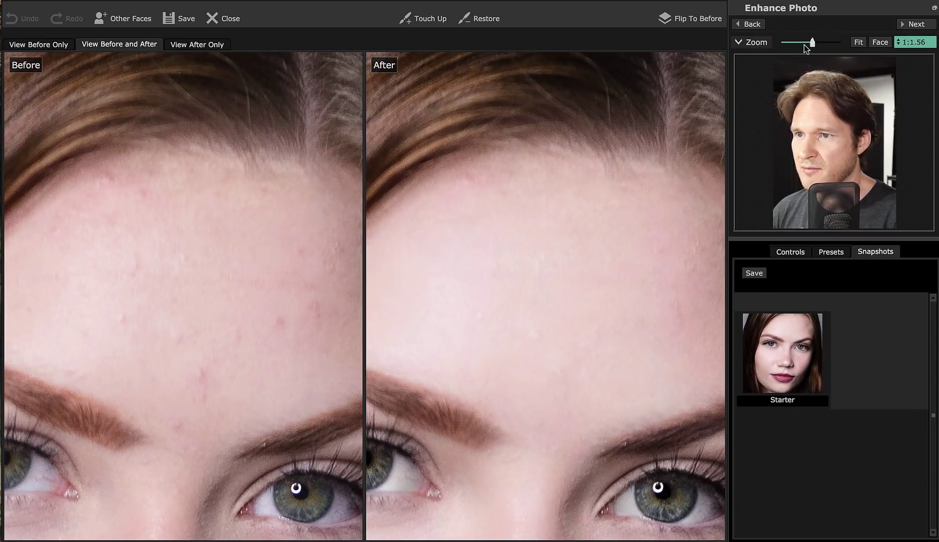
pyautogui.moveTo(812, 43); pyautogui.dragTo(809, 43)
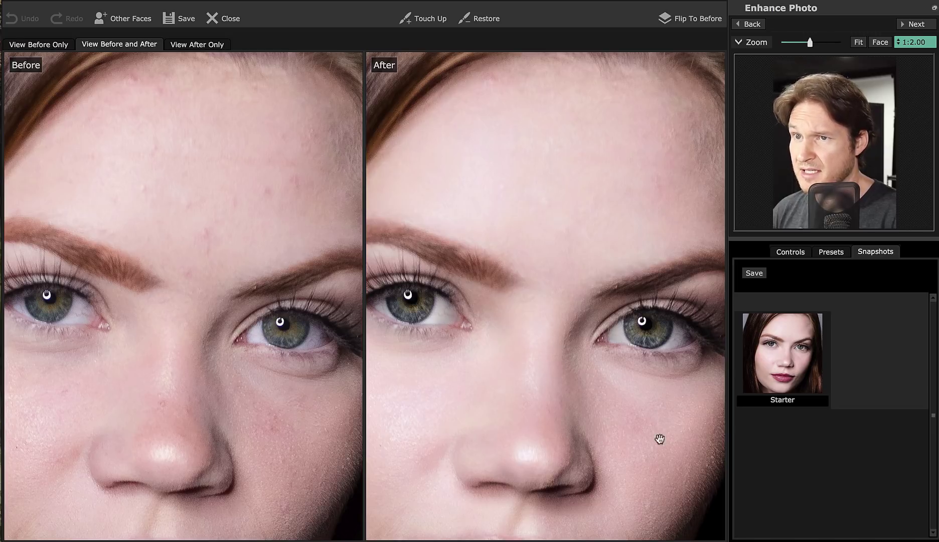
pyautogui.click(858, 42)
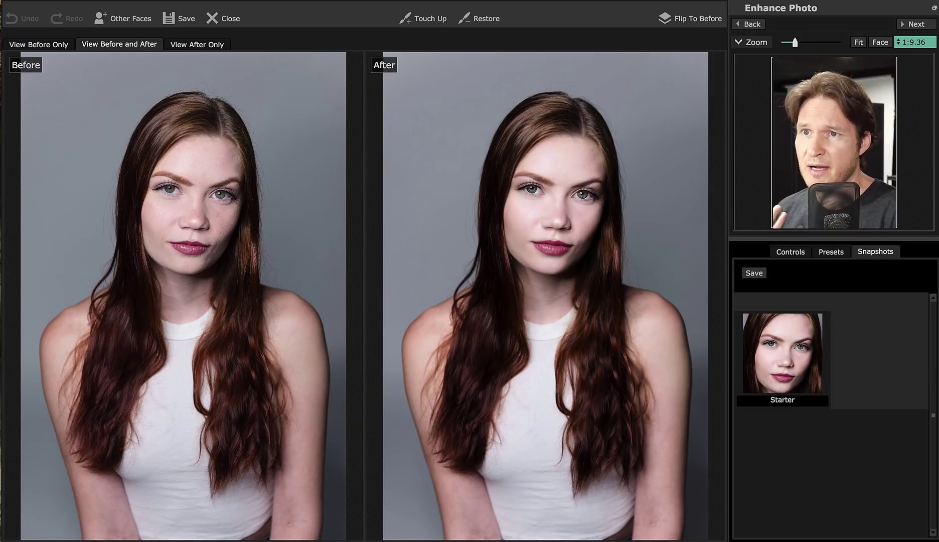
pyautogui.click(880, 42)
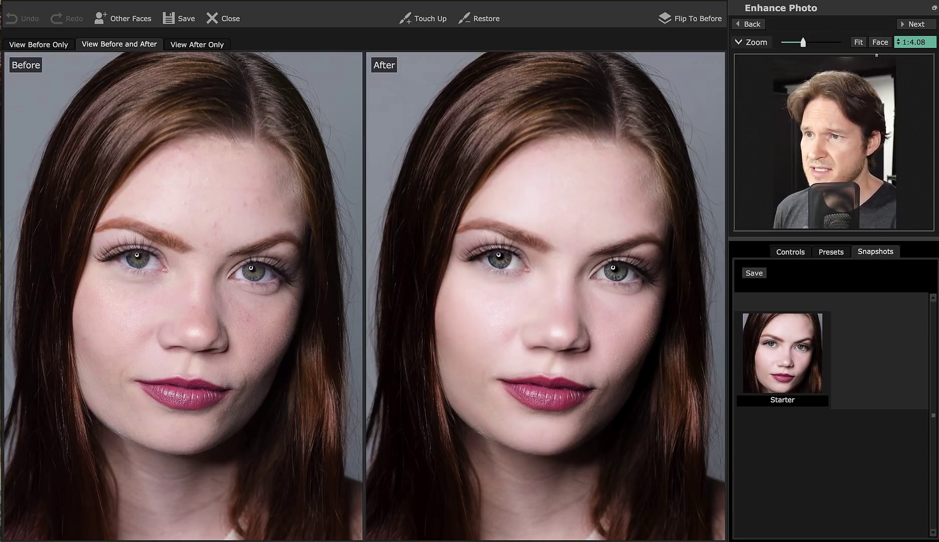
# - Switch Face Sculpt off and back on to compare its effect on the full portrait
pyautogui.click(793, 255)
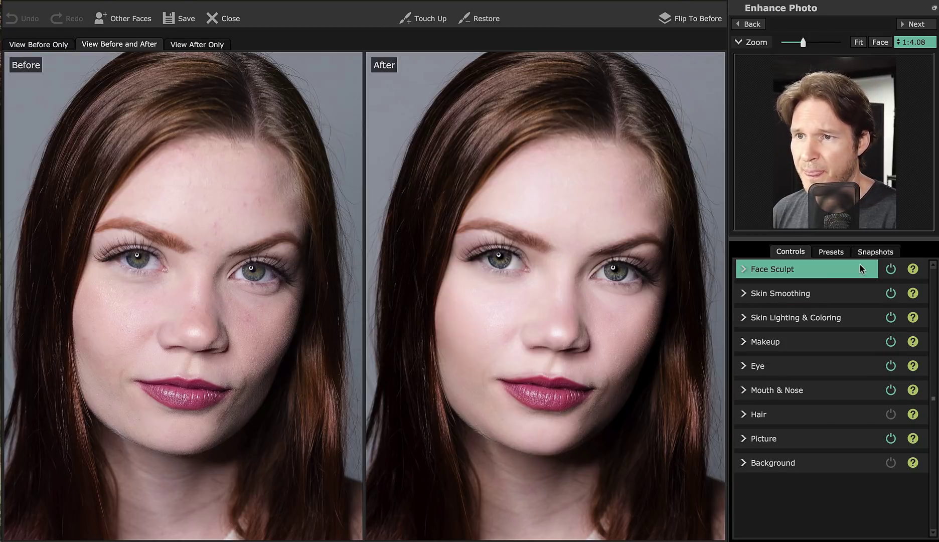
pyautogui.click(858, 42)
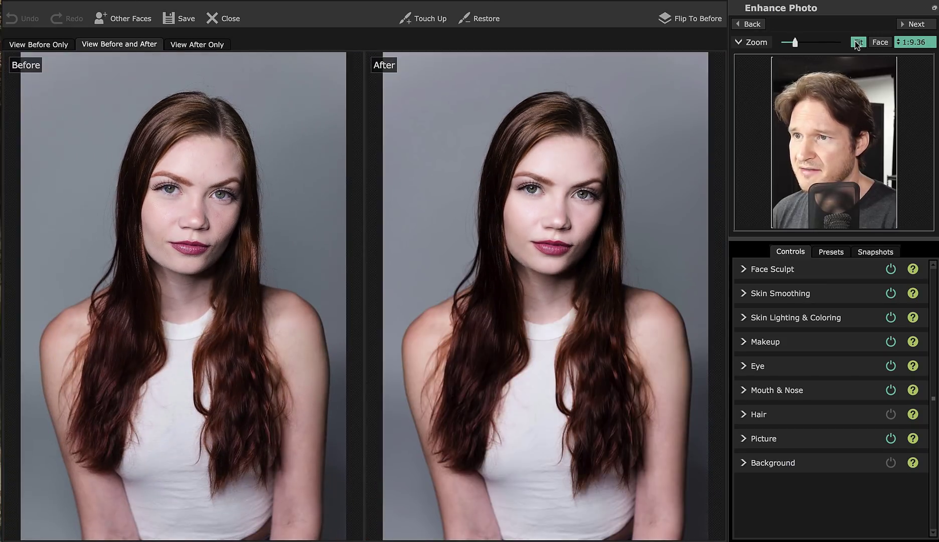
pyautogui.click(892, 269)
pyautogui.click(891, 270)
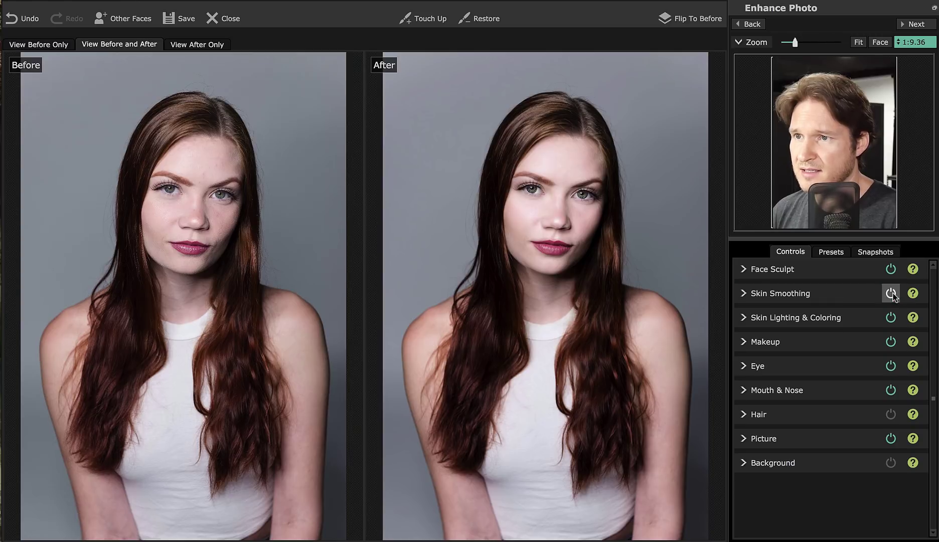
# - In Skin Smoothing, set the right eye's Lighten Eye Bags to 75 and its Smooth Eye Bags to 100
pyautogui.click(880, 42)
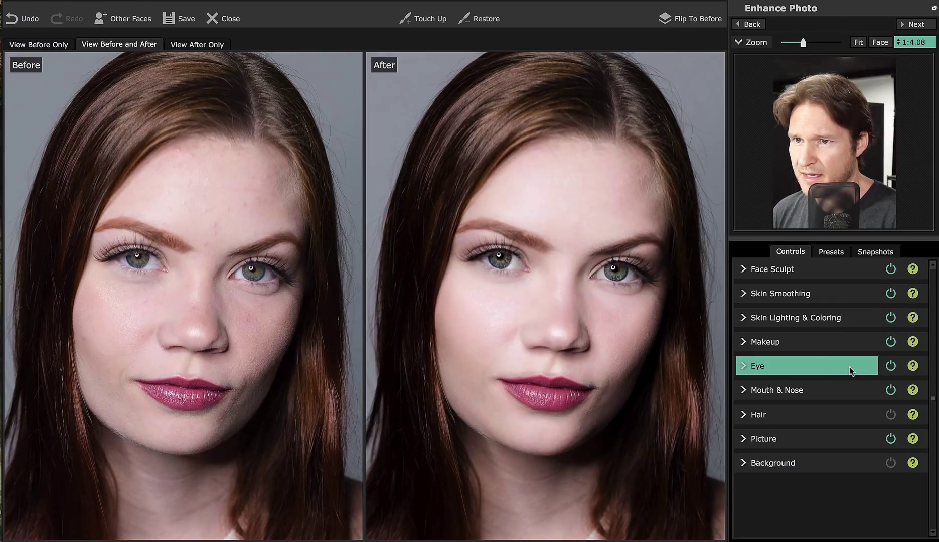
pyautogui.click(844, 288)
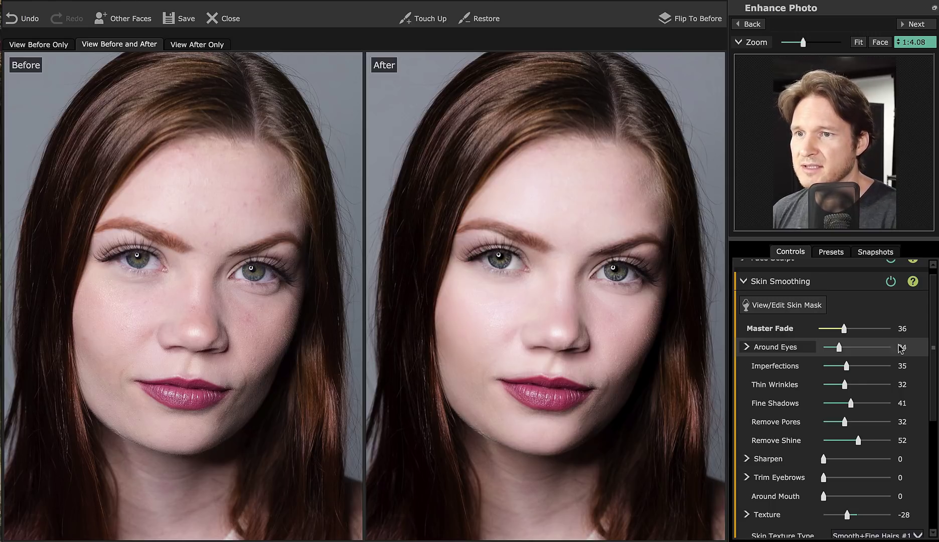
pyautogui.moveTo(253, 287)
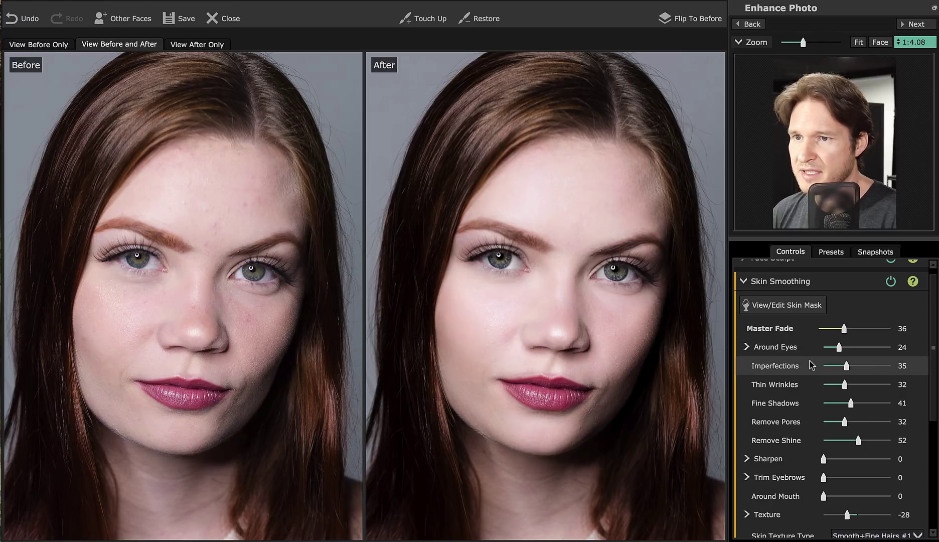
pyautogui.click(778, 344)
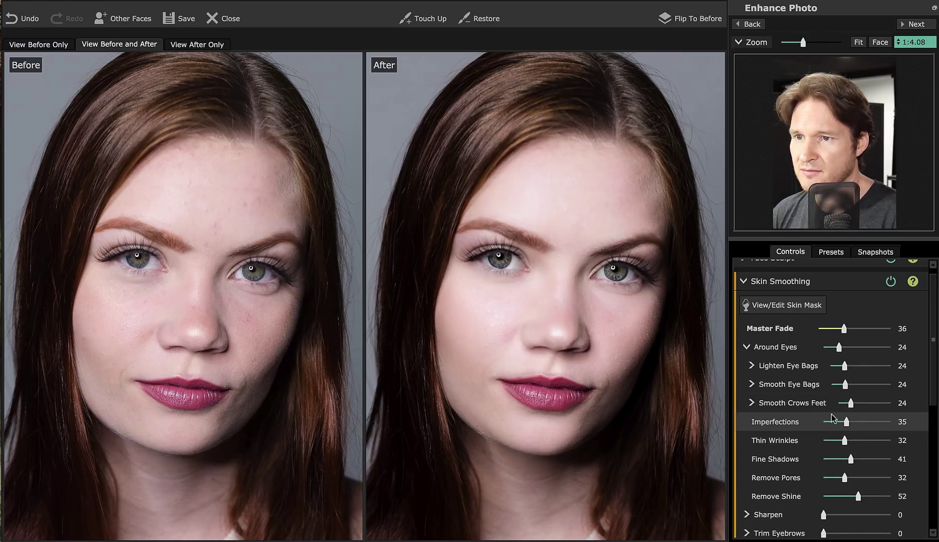
pyautogui.click(751, 384)
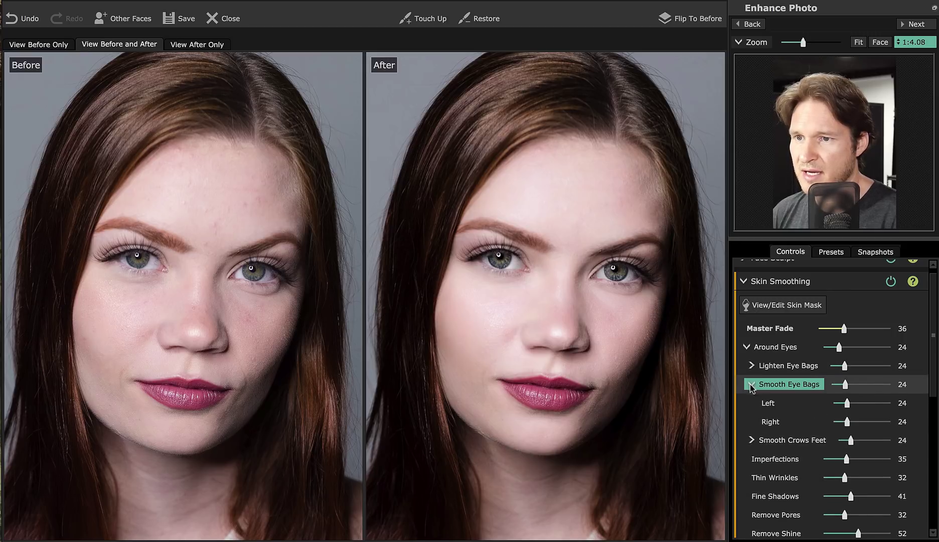
pyautogui.moveTo(846, 421); pyautogui.dragTo(880, 422)
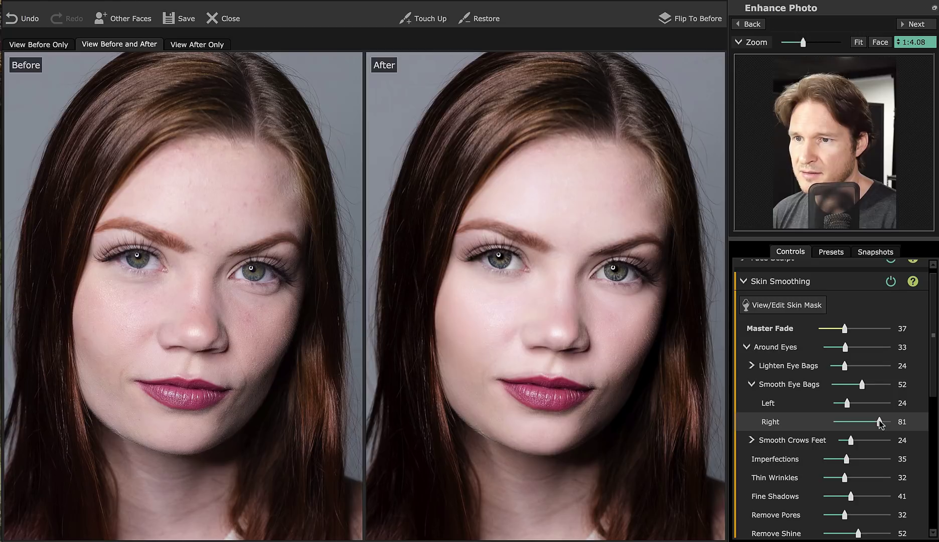
pyautogui.click(751, 365)
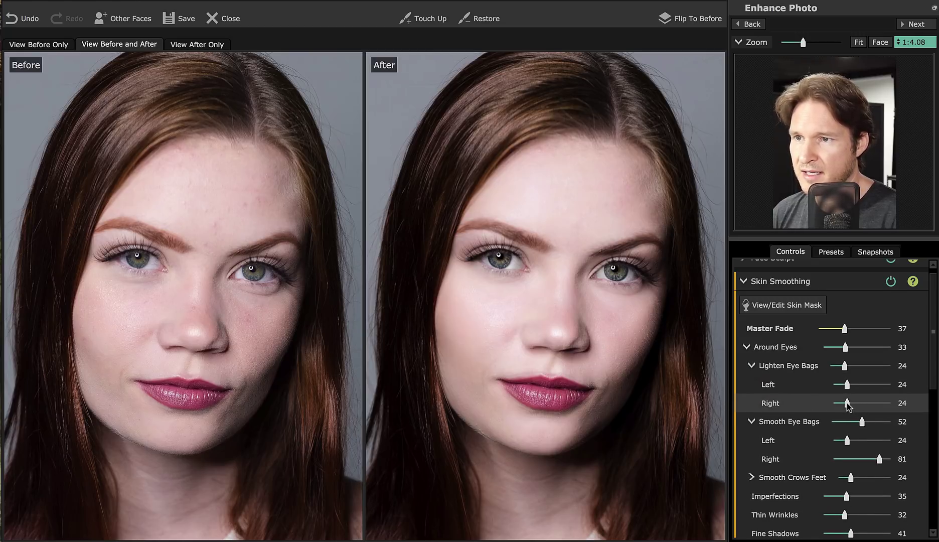
pyautogui.moveTo(847, 404); pyautogui.dragTo(875, 404)
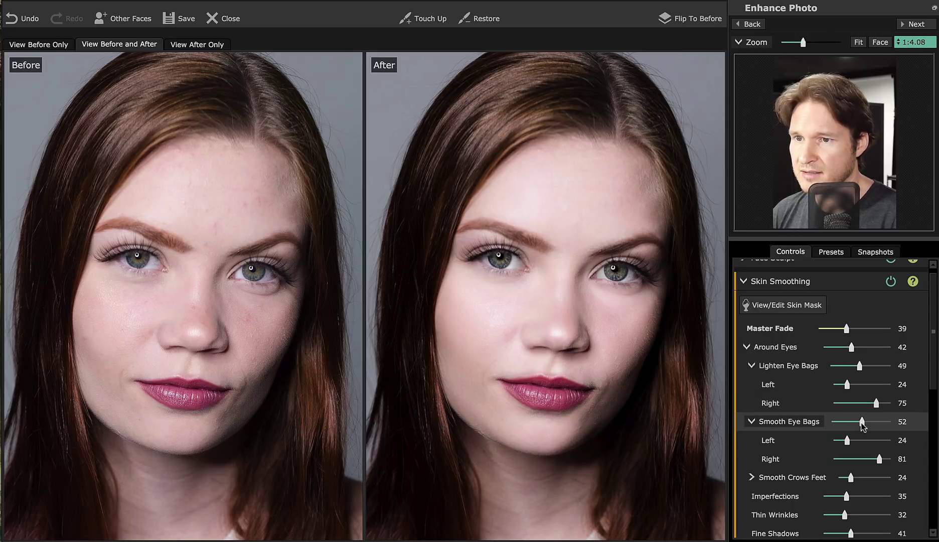
pyautogui.moveTo(880, 458); pyautogui.dragTo(902, 460)
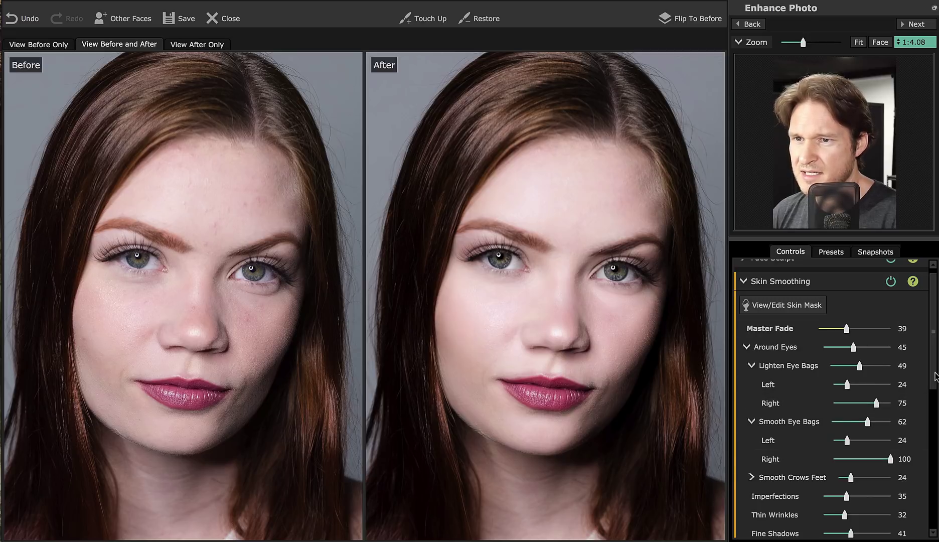
pyautogui.scroll(-3, 934, 396)
pyautogui.scroll(3, 833, 396)
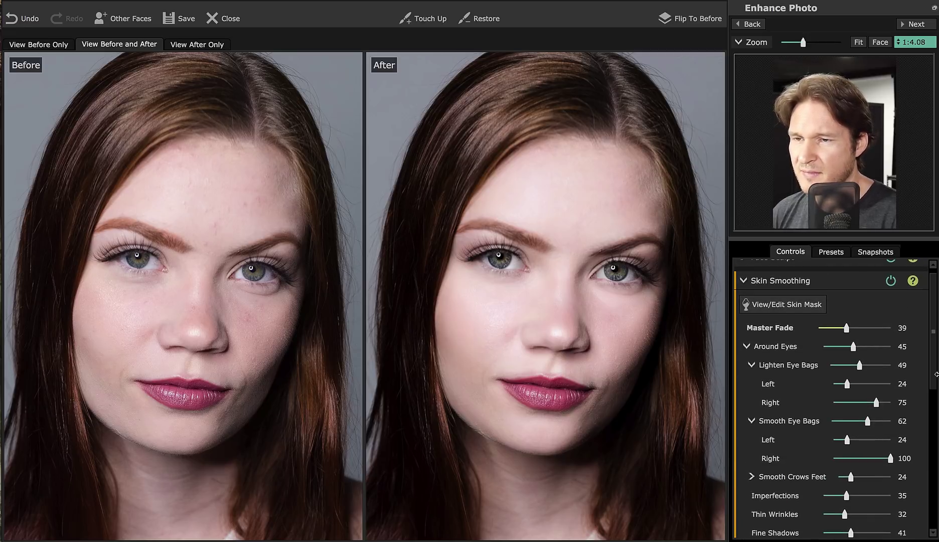
# - Extend the skin mask to cover the neck, both shoulders and both arms, and accept the edited mask
pyautogui.click(859, 42)
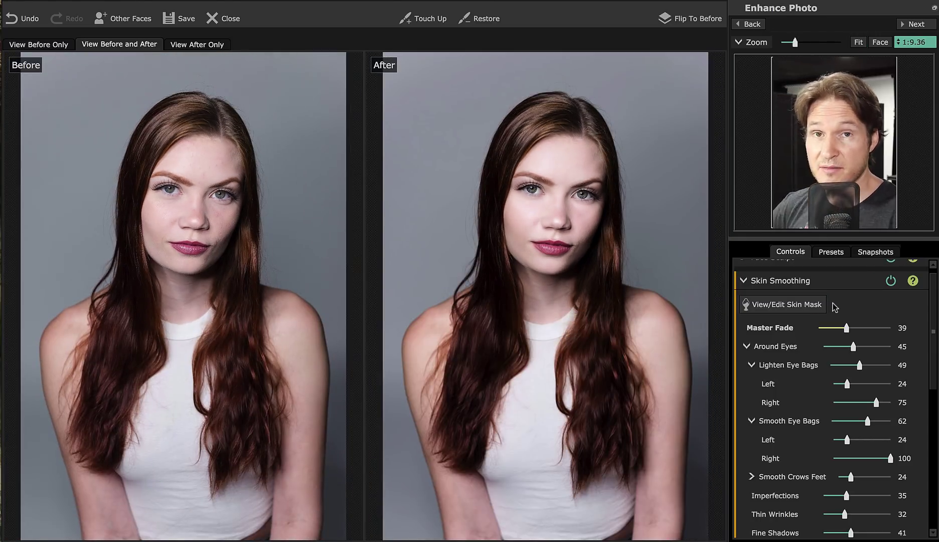
pyautogui.click(812, 304)
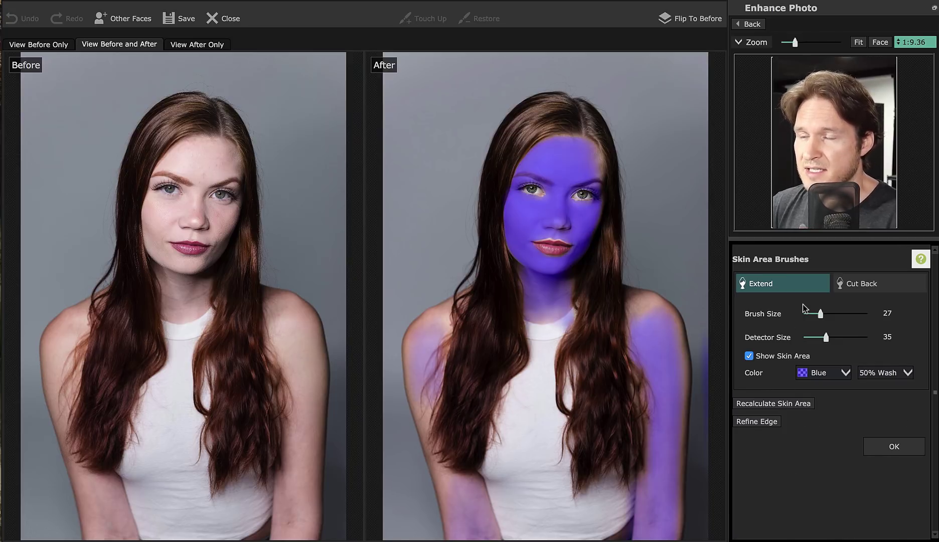
pyautogui.moveTo(607, 281)
pyautogui.mouseDown()
pyautogui.moveTo(548, 307)
pyautogui.moveTo(531, 281)
pyautogui.moveTo(546, 292)
pyautogui.moveTo(569, 286)
pyautogui.moveTo(542, 308)
pyautogui.mouseUp()
pyautogui.moveTo(635, 333)
pyautogui.mouseDown()
pyautogui.moveTo(647, 339)
pyautogui.moveTo(642, 312)
pyautogui.moveTo(652, 308)
pyautogui.moveTo(671, 336)
pyautogui.moveTo(671, 469)
pyautogui.moveTo(649, 526)
pyautogui.moveTo(658, 421)
pyautogui.moveTo(644, 330)
pyautogui.moveTo(660, 315)
pyautogui.moveTo(672, 357)
pyautogui.moveTo(664, 524)
pyautogui.mouseUp()
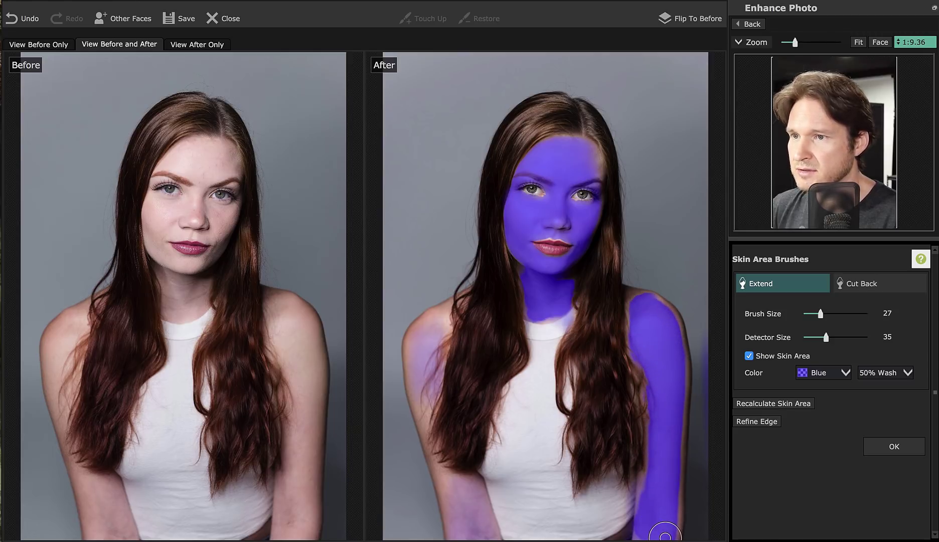
pyautogui.moveTo(494, 509)
pyautogui.mouseDown()
pyautogui.moveTo(461, 507)
pyautogui.moveTo(471, 536)
pyautogui.moveTo(442, 474)
pyautogui.moveTo(462, 531)
pyautogui.moveTo(466, 489)
pyautogui.moveTo(479, 530)
pyautogui.moveTo(460, 484)
pyautogui.moveTo(442, 470)
pyautogui.moveTo(430, 425)
pyautogui.moveTo(422, 345)
pyautogui.moveTo(438, 318)
pyautogui.moveTo(415, 346)
pyautogui.moveTo(414, 394)
pyautogui.moveTo(441, 317)
pyautogui.moveTo(454, 340)
pyautogui.moveTo(426, 389)
pyautogui.moveTo(434, 445)
pyautogui.moveTo(461, 495)
pyautogui.moveTo(462, 480)
pyautogui.moveTo(475, 498)
pyautogui.moveTo(482, 525)
pyautogui.mouseUp()
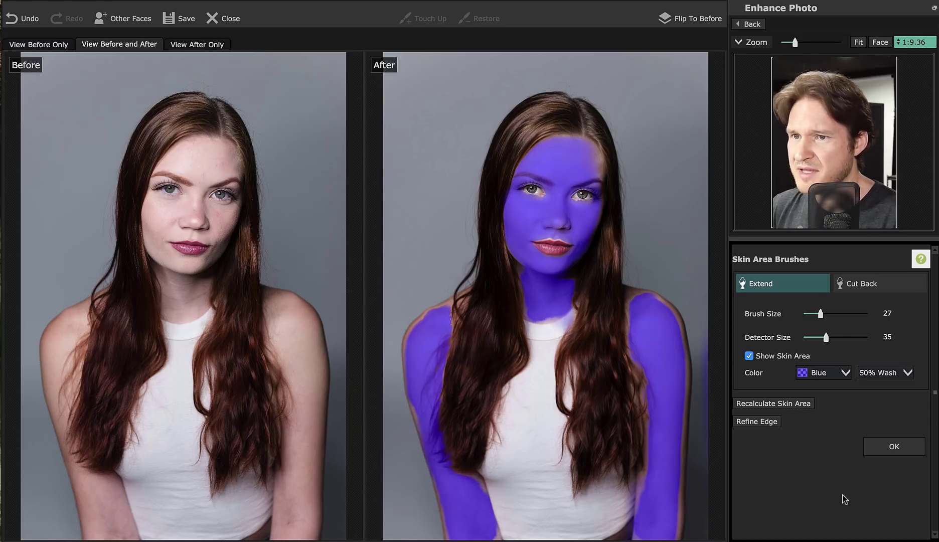
pyautogui.click(906, 451)
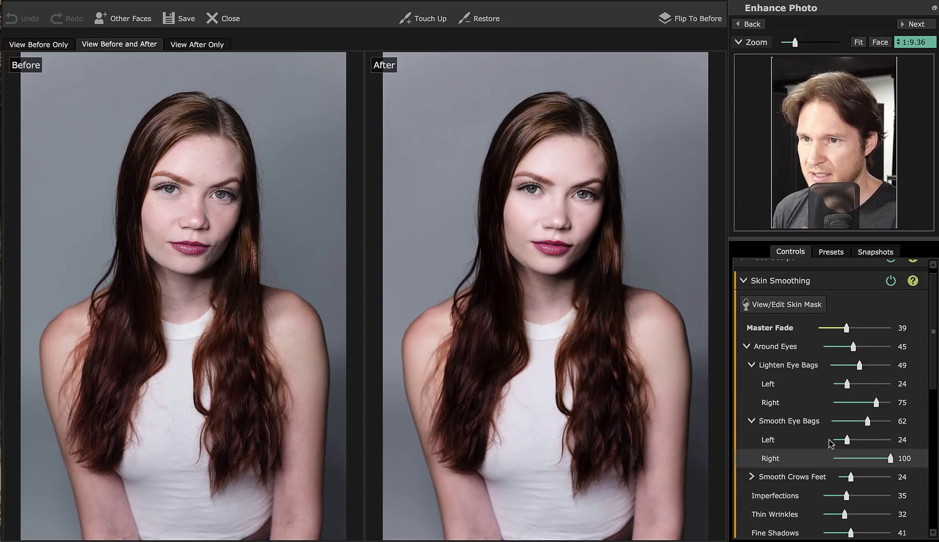
# - Lower Remove Shine to 20 and Remove Pores to 0 in the Skin Smoothing settings
pyautogui.click(879, 43)
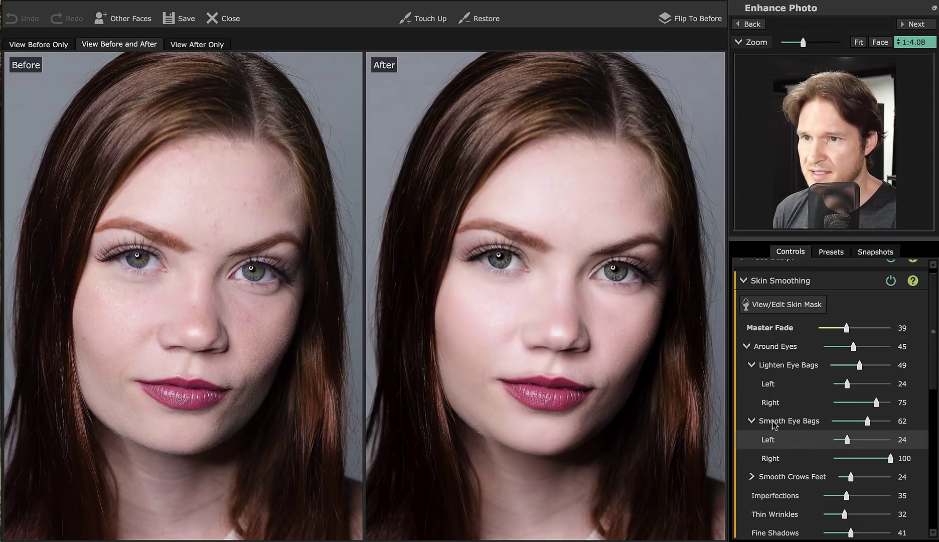
pyautogui.click(745, 346)
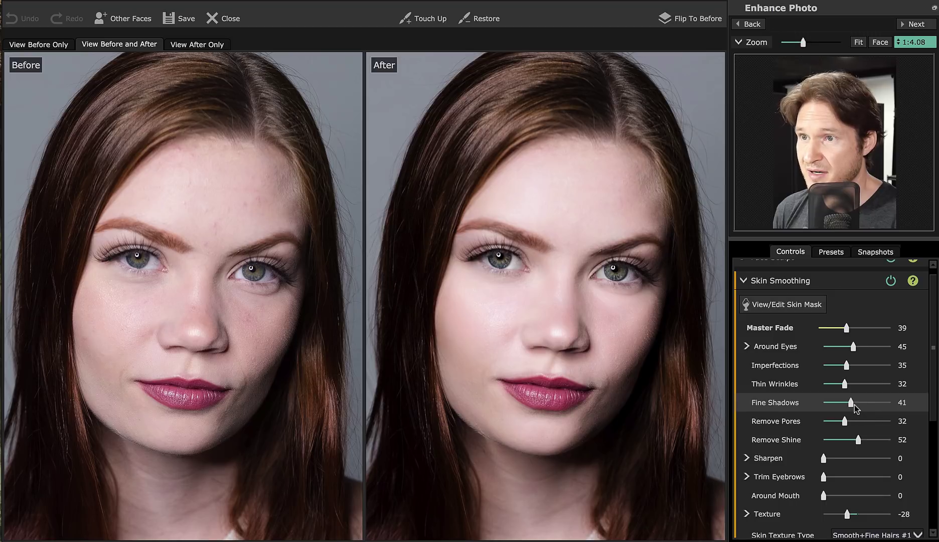
pyautogui.click(839, 438)
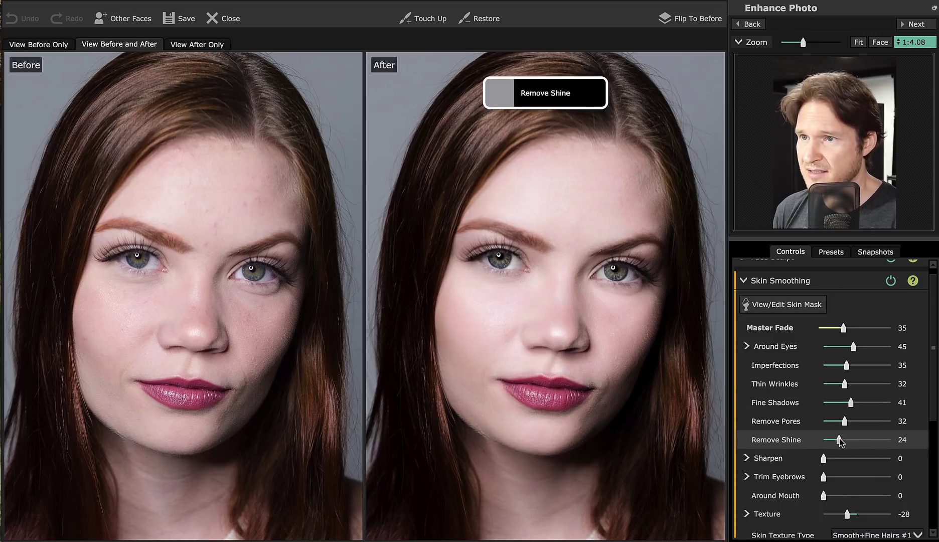
pyautogui.moveTo(839, 438); pyautogui.dragTo(773, 424)
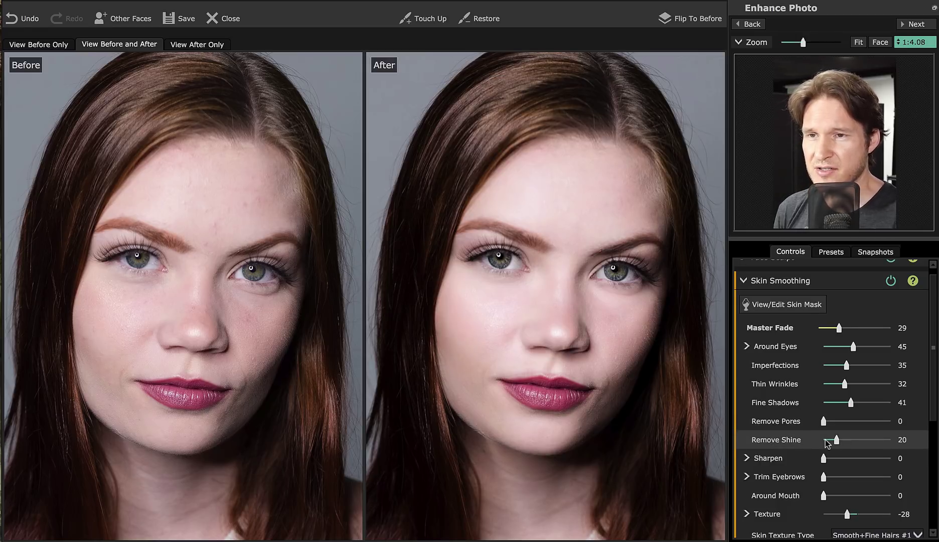
# - Check the forehead skin at 1:1 and set Spot Removal to 1 Only Prominent Spots
pyautogui.click(913, 42)
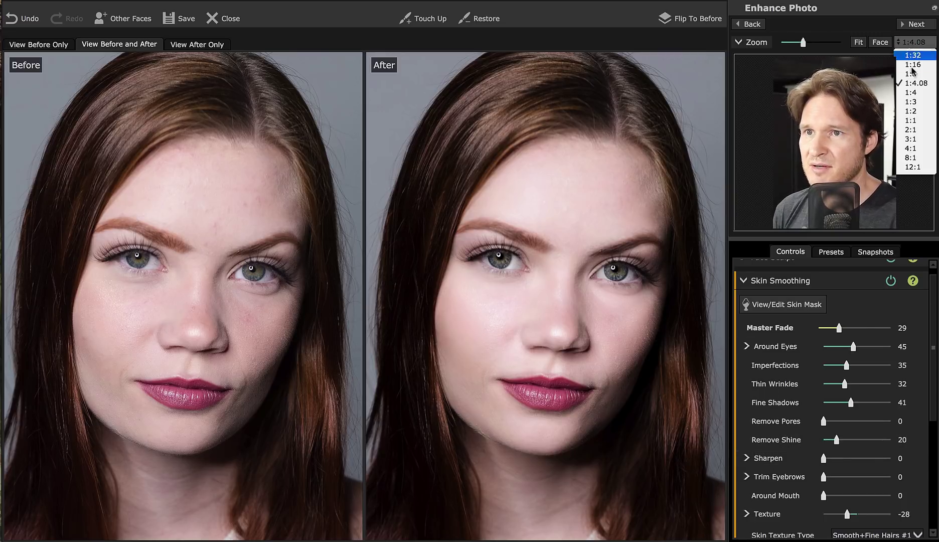
pyautogui.click(910, 121)
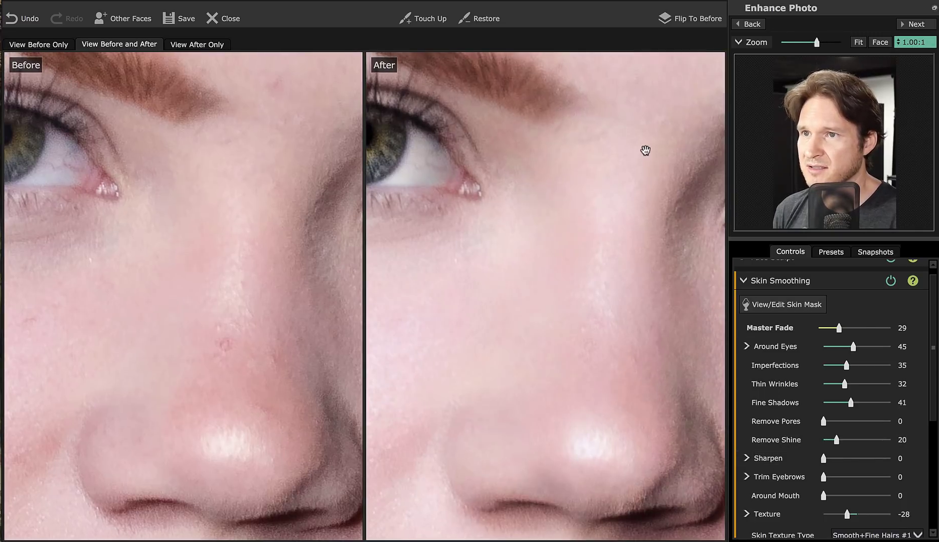
pyautogui.moveTo(645, 150); pyautogui.dragTo(616, 427)
pyautogui.moveTo(597, 277); pyautogui.dragTo(630, 324)
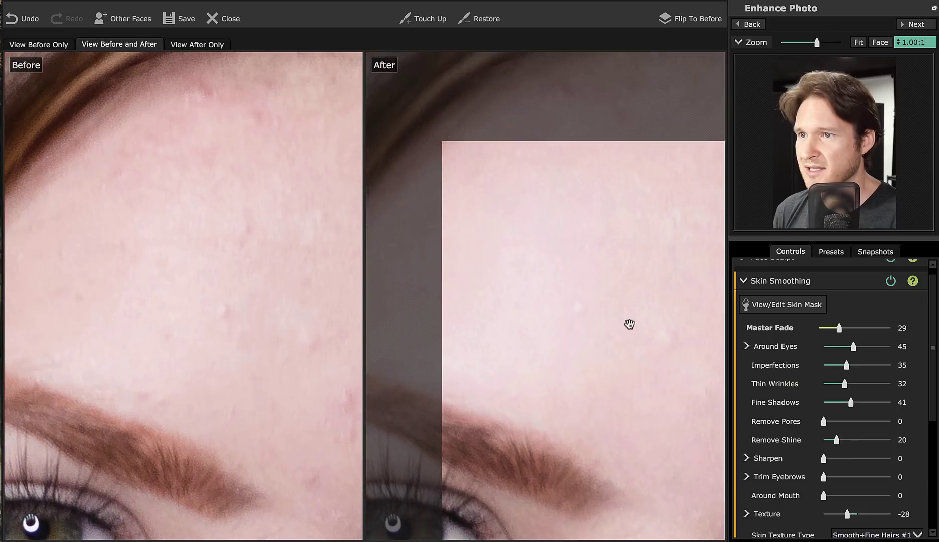
pyautogui.moveTo(517, 307); pyautogui.dragTo(591, 293)
pyautogui.moveTo(537, 321); pyautogui.dragTo(656, 272)
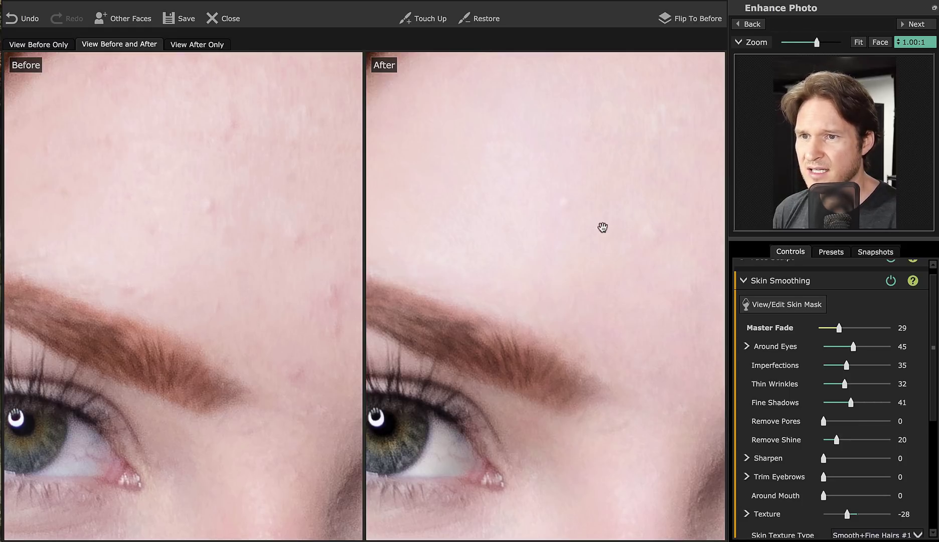
pyautogui.scroll(-3, 920, 360)
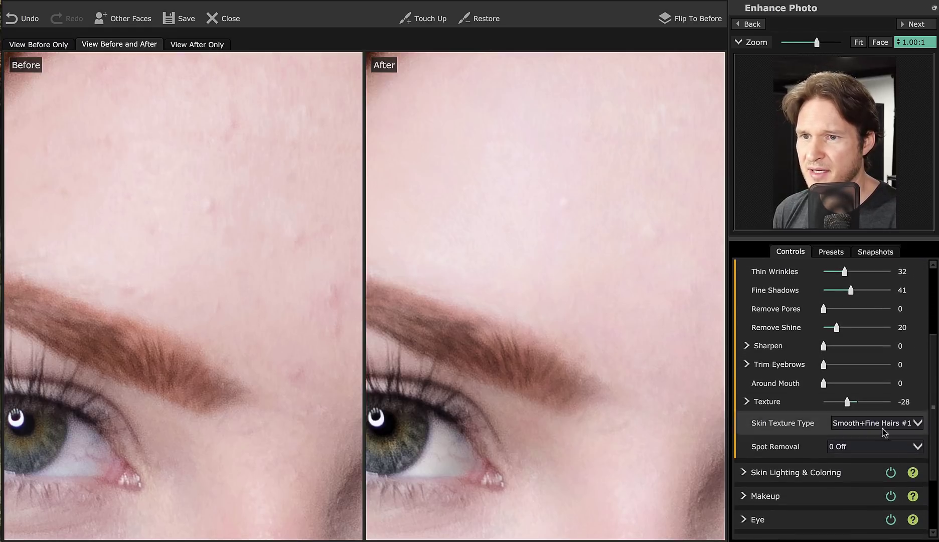
pyautogui.click(870, 449)
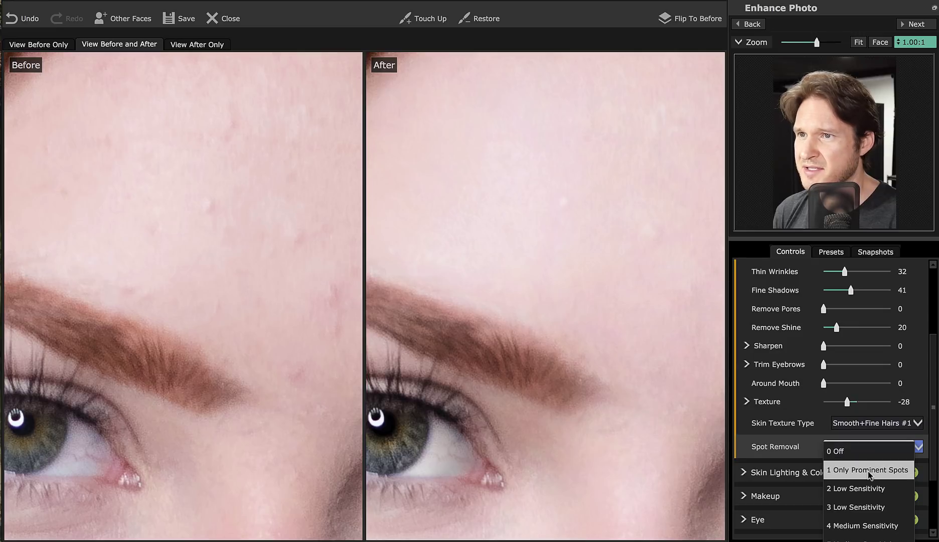
pyautogui.click(868, 471)
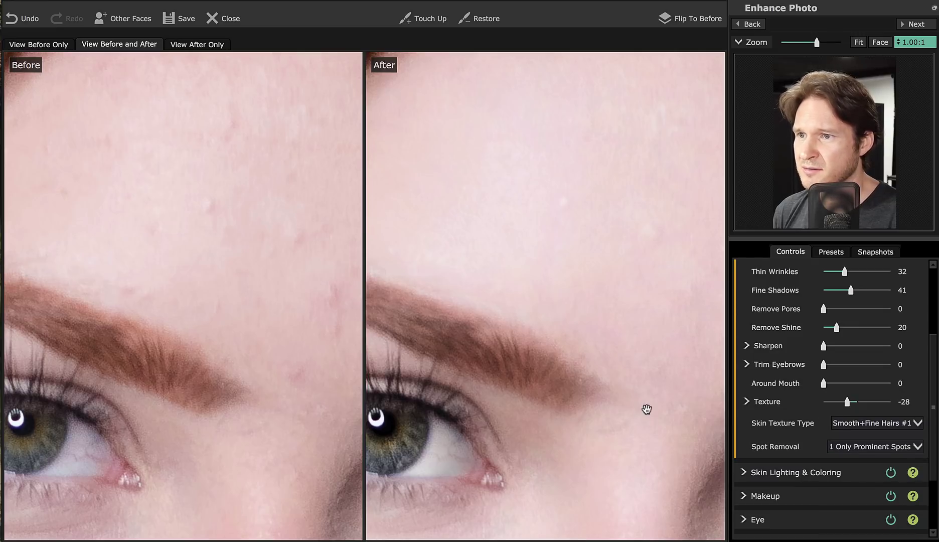
# - Inspect the cheeks, mouth corners, chin and under-eye skin at 1:1 for remaining spots and natural texture
pyautogui.moveTo(646, 408); pyautogui.dragTo(670, 157)
pyautogui.moveTo(530, 403); pyautogui.dragTo(637, 273)
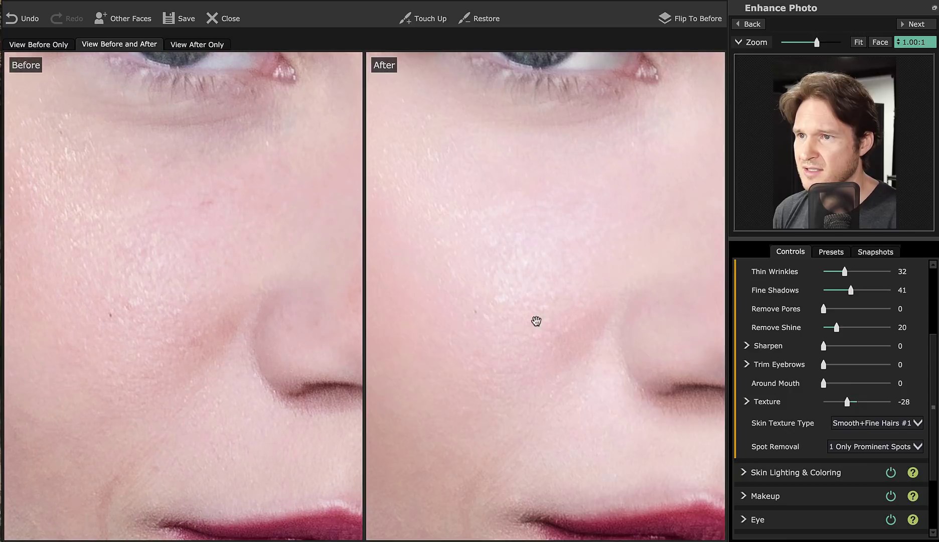
pyautogui.moveTo(537, 321); pyautogui.dragTo(607, 279)
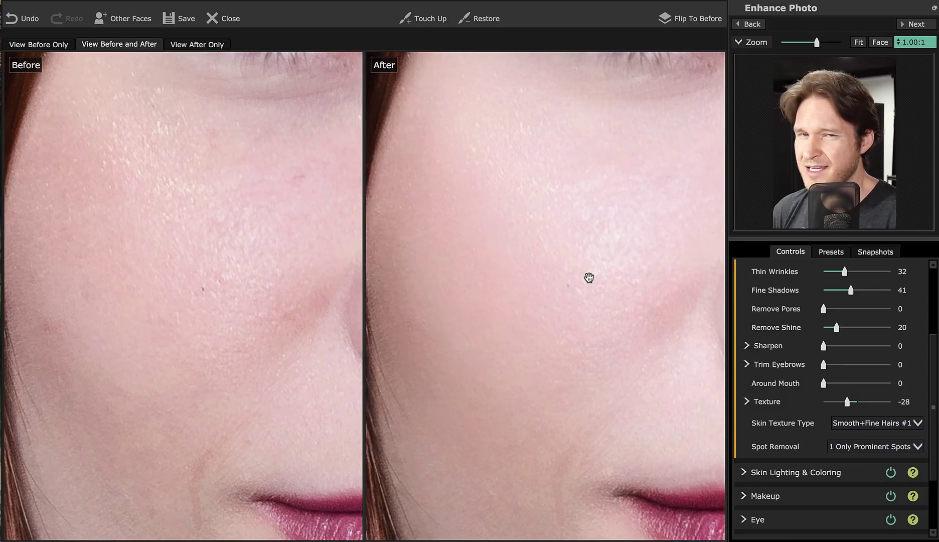
pyautogui.moveTo(556, 366); pyautogui.dragTo(568, 164)
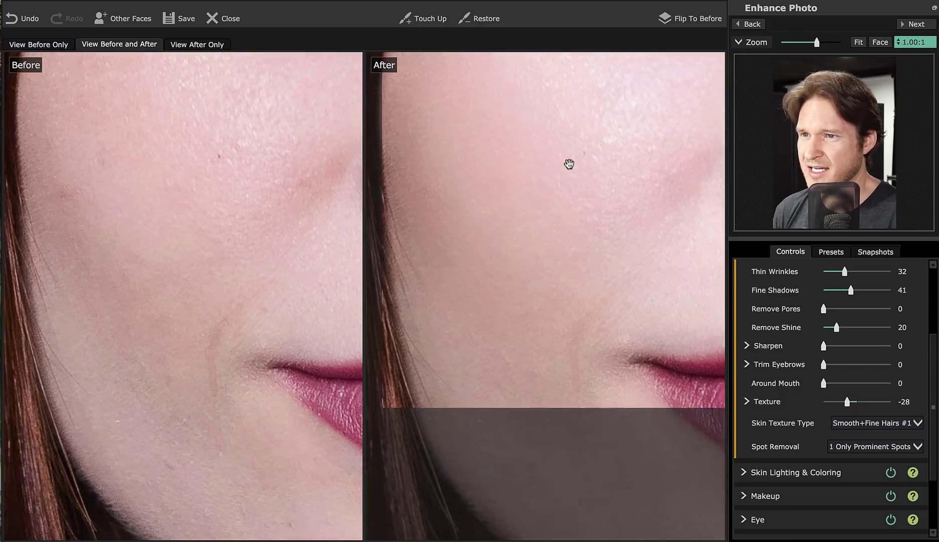
pyautogui.moveTo(624, 410); pyautogui.dragTo(495, 248)
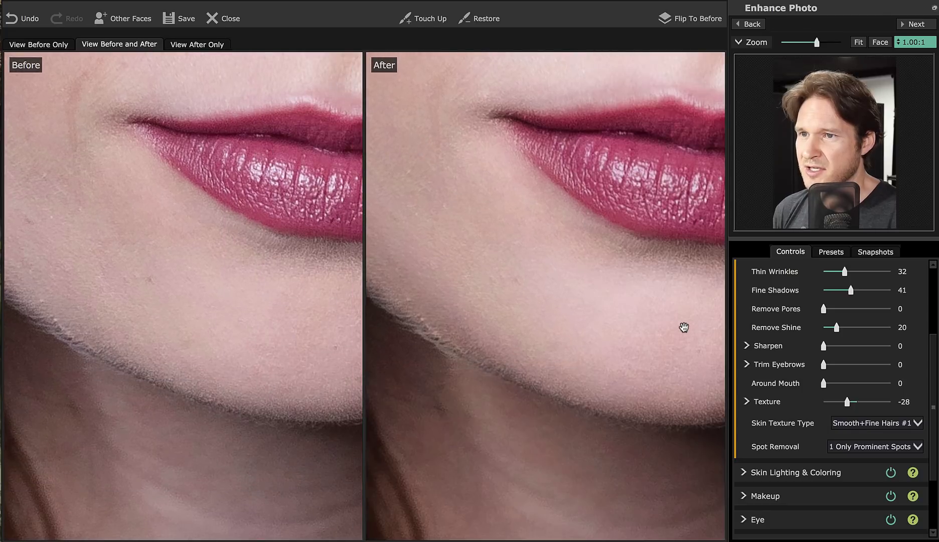
pyautogui.moveTo(683, 327); pyautogui.dragTo(609, 286)
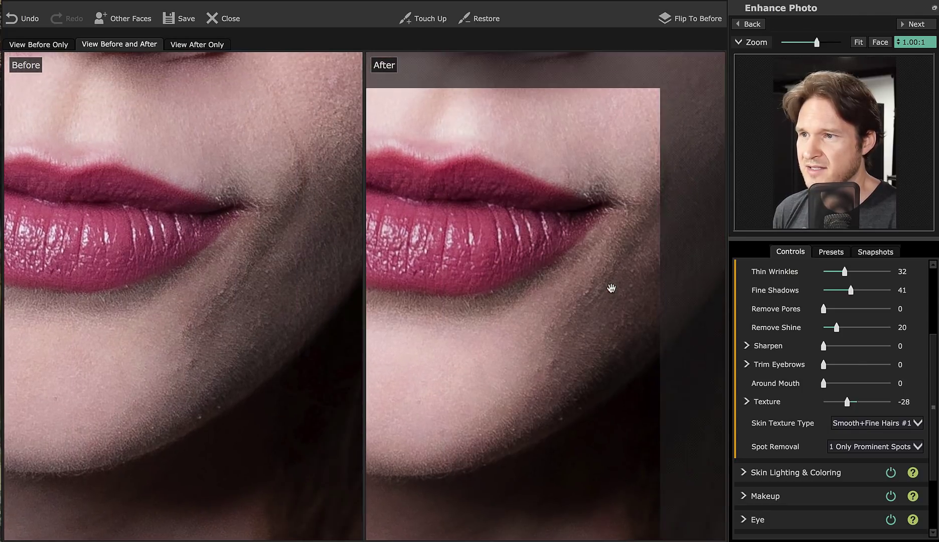
pyautogui.click(424, 19)
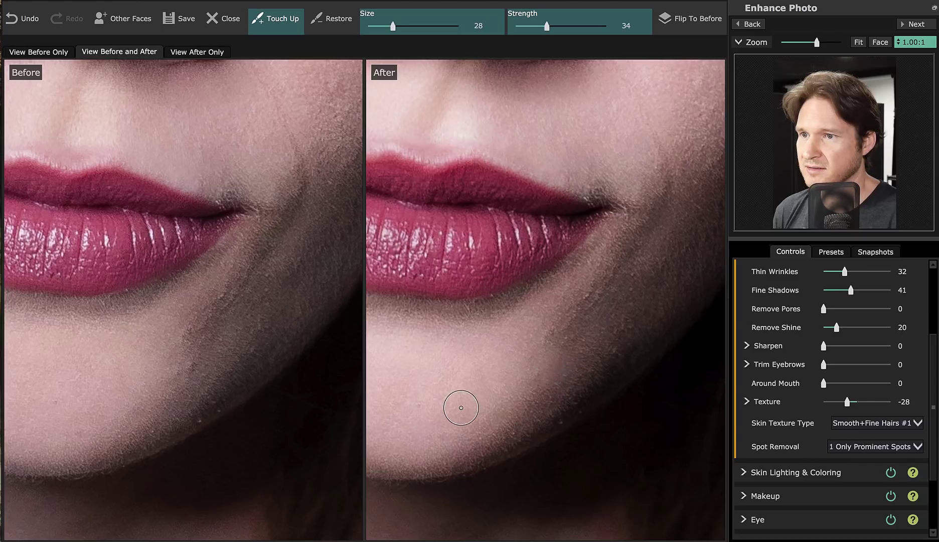
pyautogui.click(275, 18)
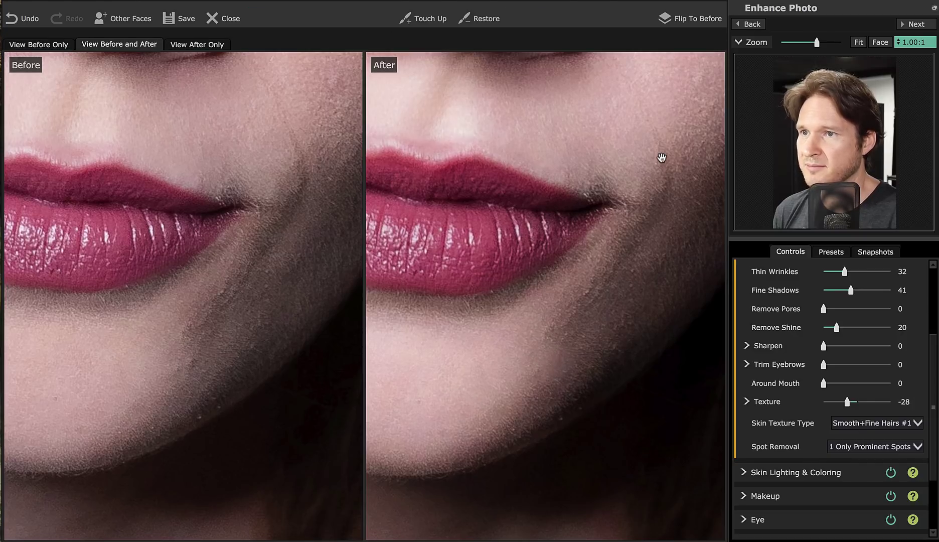
pyautogui.moveTo(661, 157); pyautogui.dragTo(545, 416)
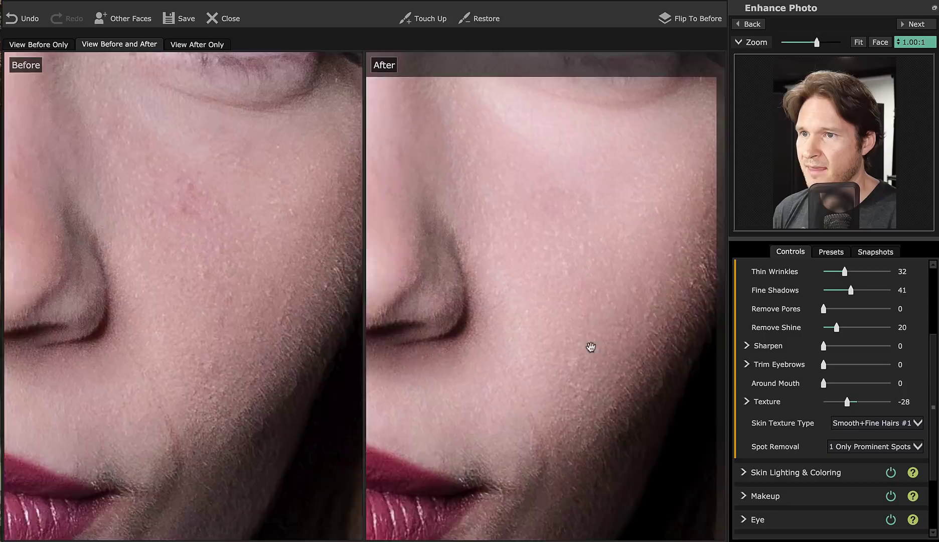
pyautogui.moveTo(584, 161); pyautogui.dragTo(578, 381)
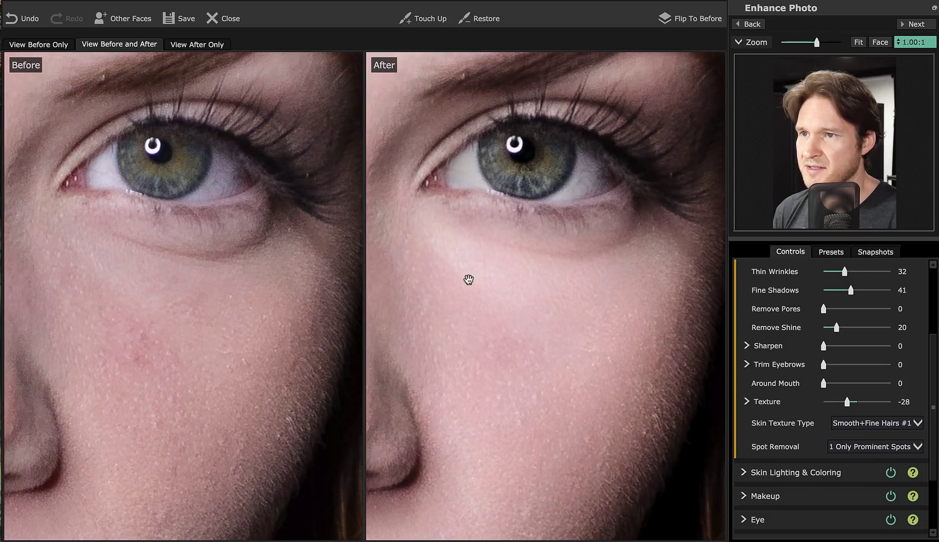
# - Set Sharpen to 16 and Texture to 0 in the Skin Smoothing settings
pyautogui.moveTo(469, 280); pyautogui.dragTo(696, 314)
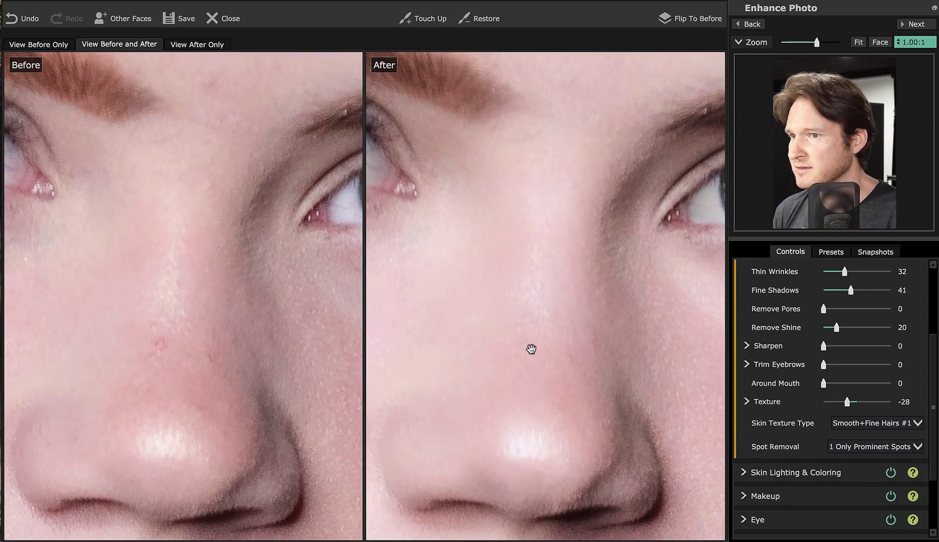
pyautogui.click(837, 344)
pyautogui.moveTo(837, 345); pyautogui.dragTo(834, 348)
pyautogui.click(803, 347)
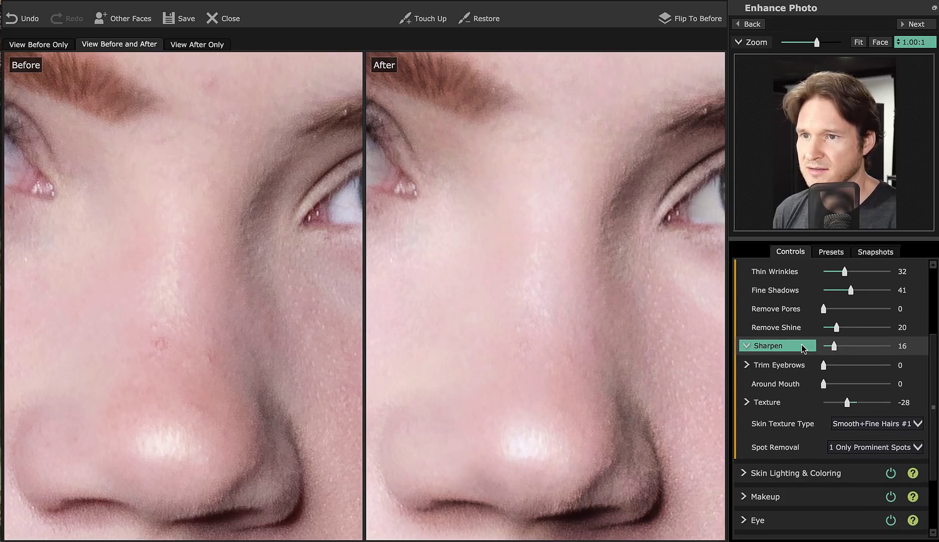
pyautogui.click(803, 347)
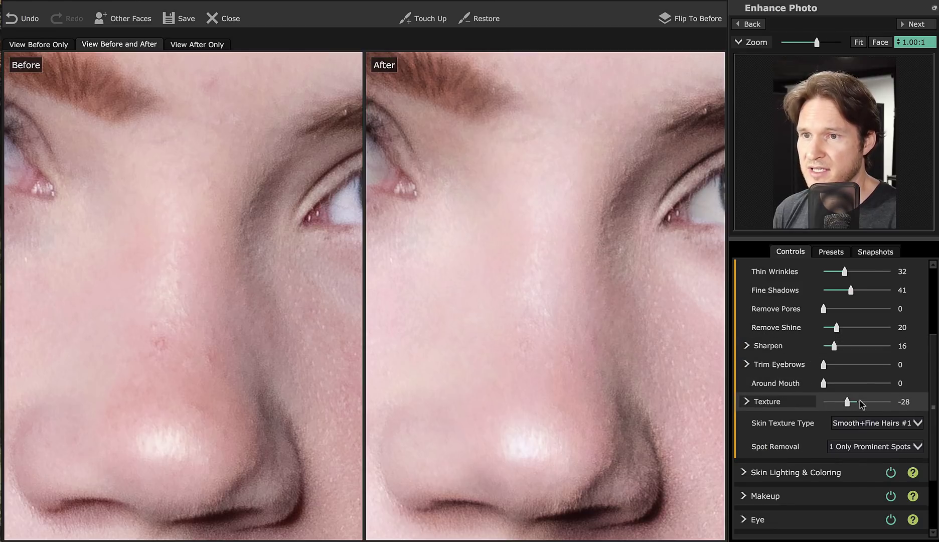
pyautogui.moveTo(861, 405); pyautogui.dragTo(857, 402)
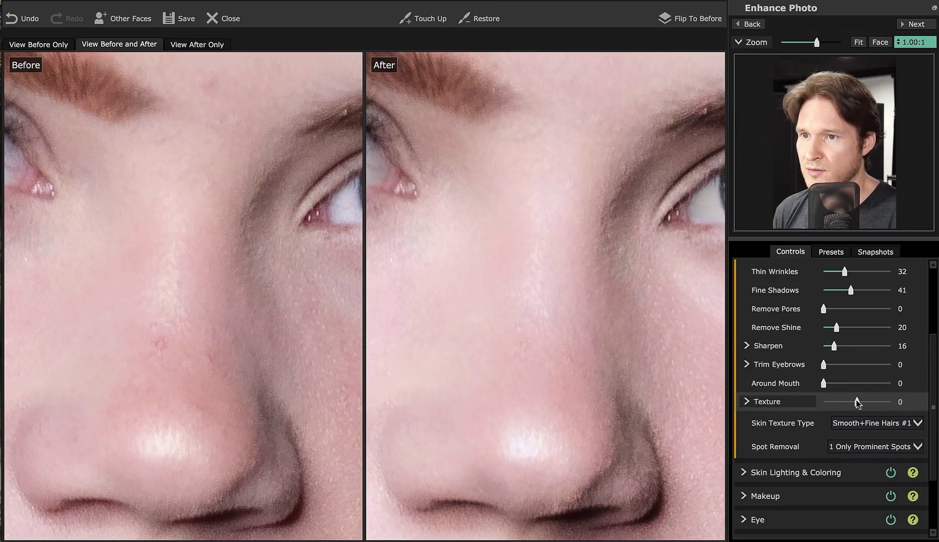
pyautogui.click(885, 44)
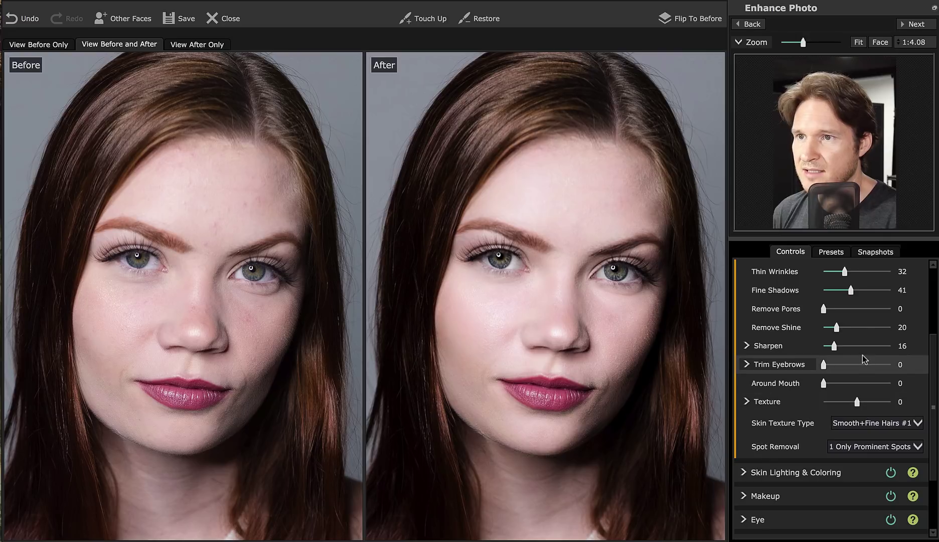
# - Activate the Touch Up brush and set its size to 17 for retouching the forehead
pyautogui.click(423, 19)
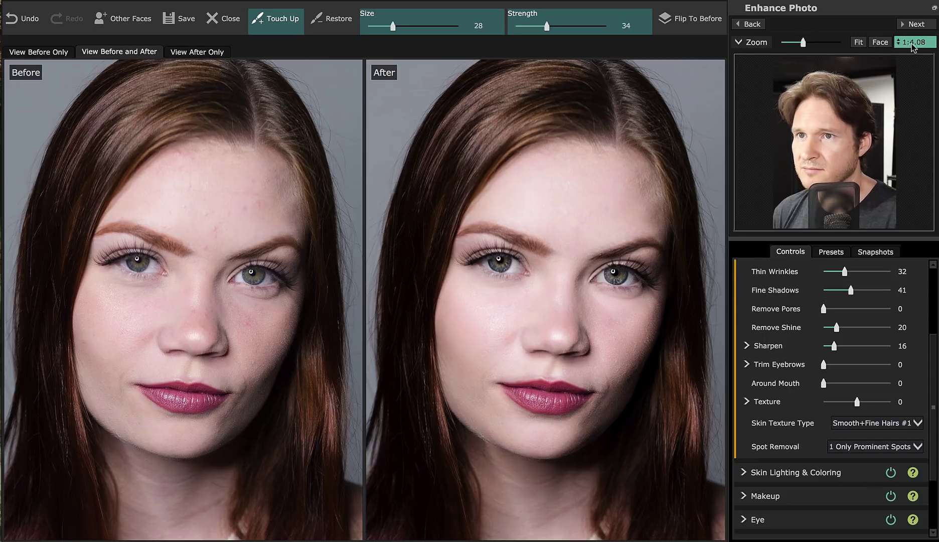
pyautogui.click(815, 43)
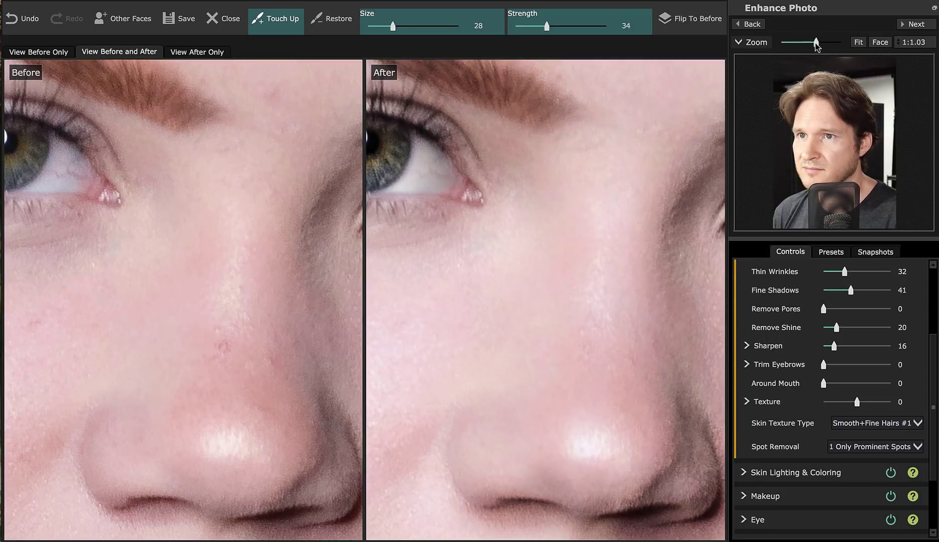
pyautogui.moveTo(827, 141); pyautogui.dragTo(841, 124)
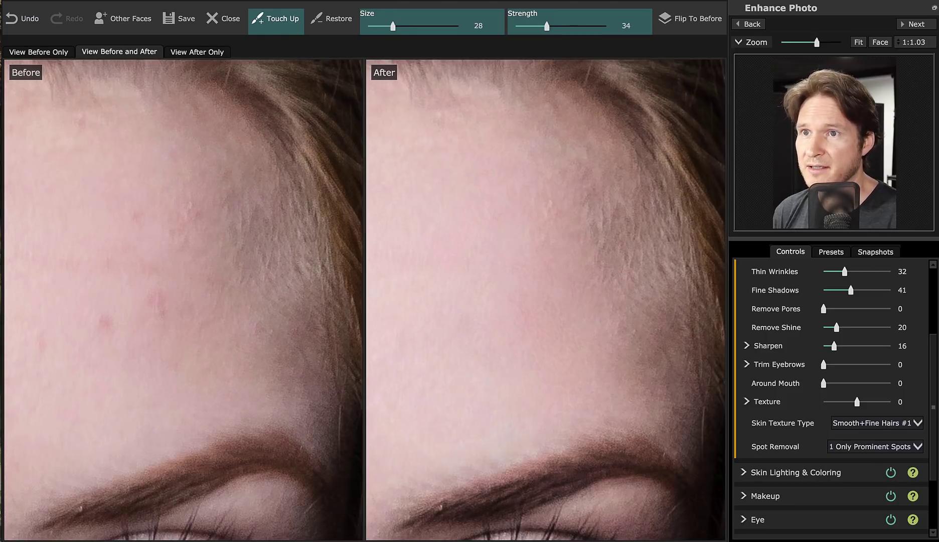
pyautogui.click(858, 42)
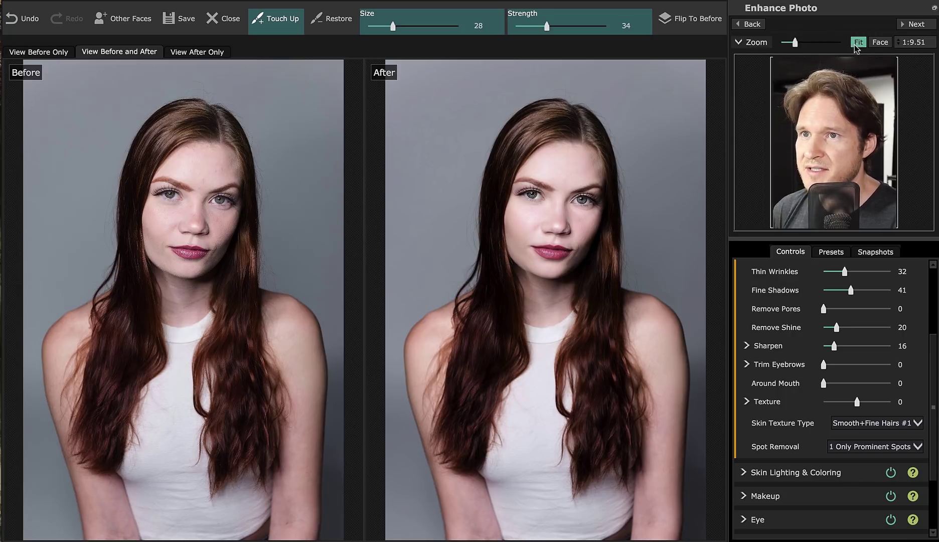
pyautogui.click(879, 42)
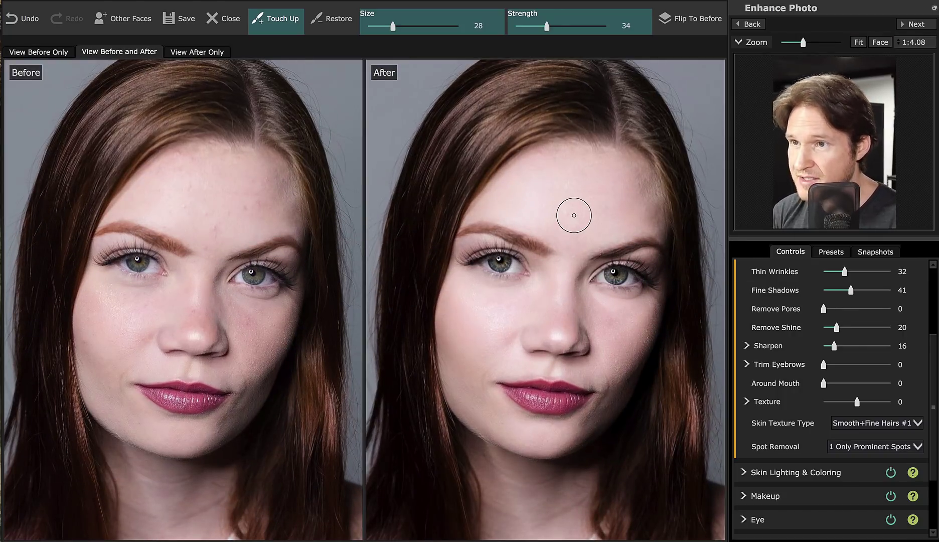
pyautogui.scroll(-14, 573, 215)
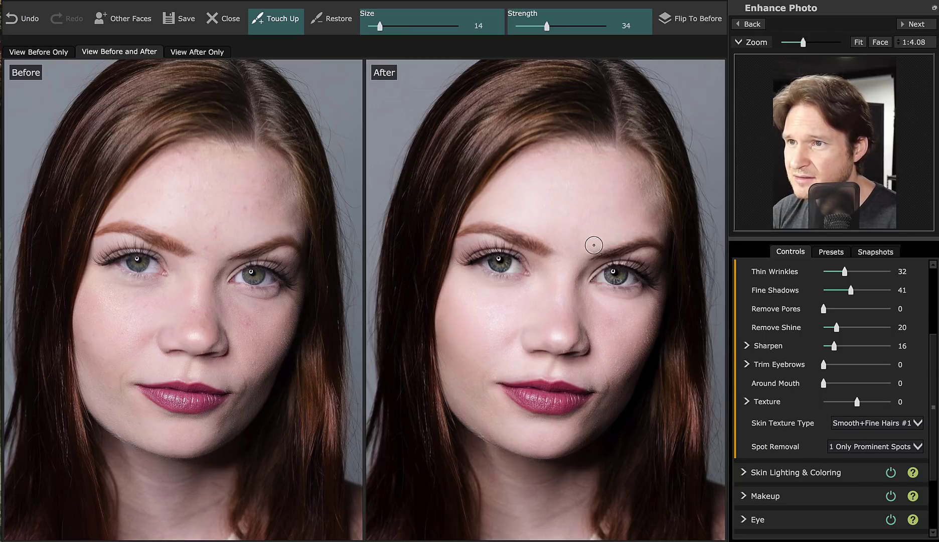
pyautogui.scroll(-2, 565, 216)
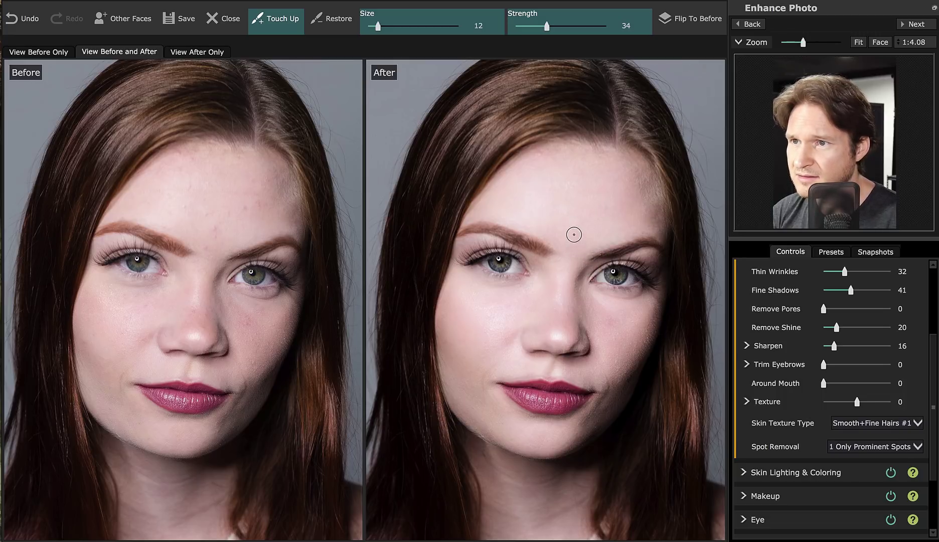
pyautogui.press(']')
pyautogui.press(']')
pyautogui.press(']')
pyautogui.press(']')
pyautogui.press(']')
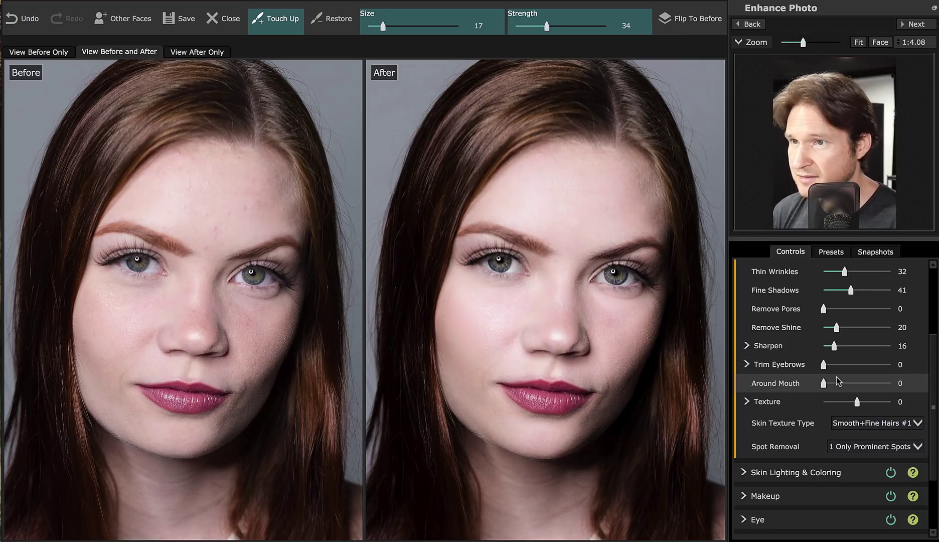
# - Undo the last brush stroke and touch up the reddish spot on the central forehead above the eyebrows with the Touch Up brush
pyautogui.hotkey('ctrl', 'z')
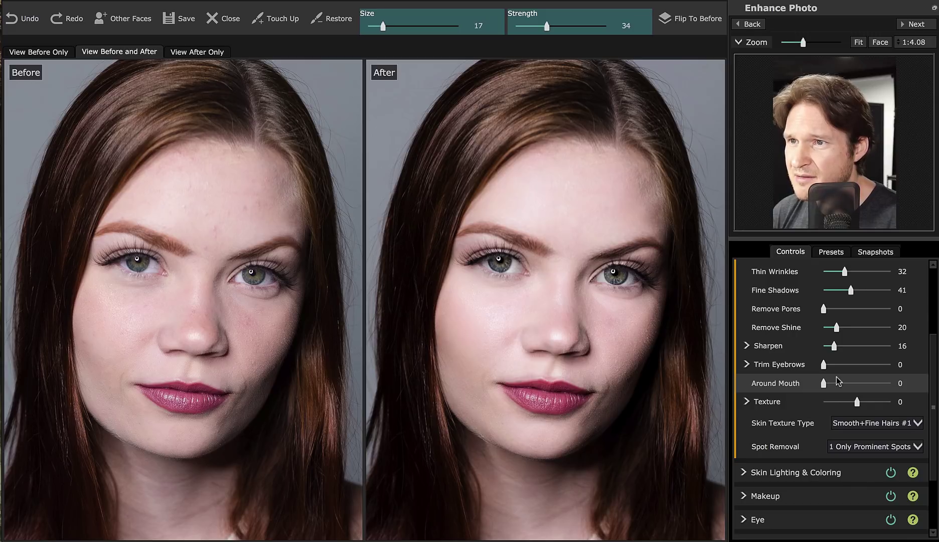
pyautogui.press('t')
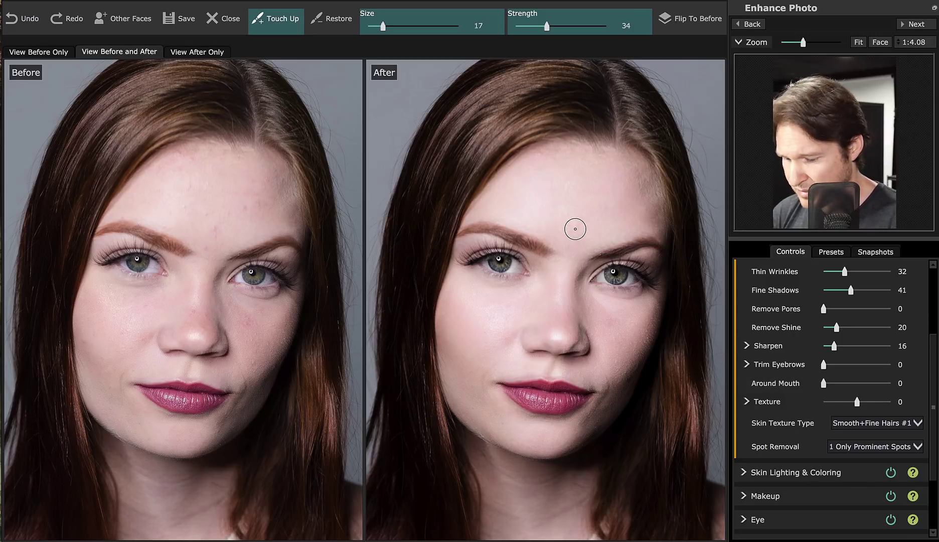
pyautogui.scroll(4, 575, 229)
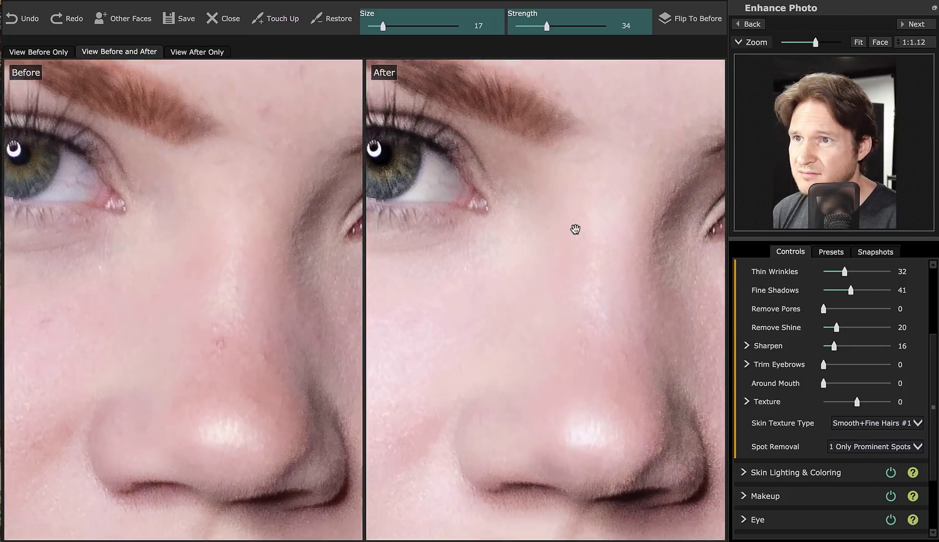
pyautogui.moveTo(575, 229); pyautogui.dragTo(582, 457)
pyautogui.click(637, 223)
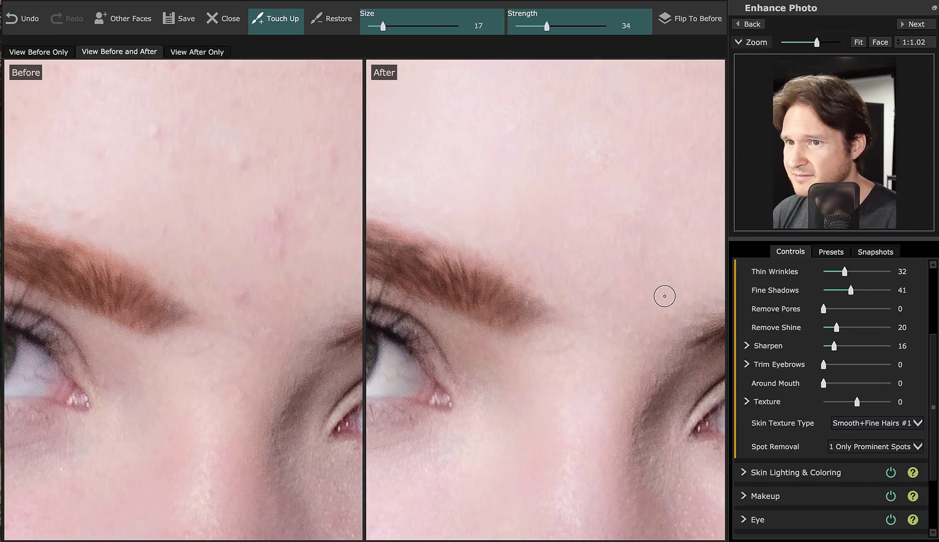
# - Lower the skin Texture to -63 and view the whole face
pyautogui.click(848, 402)
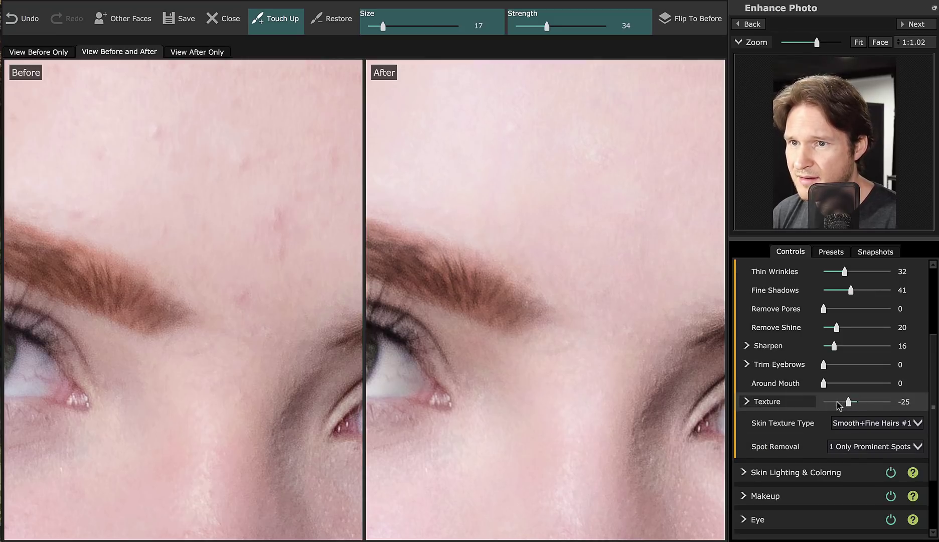
pyautogui.moveTo(837, 401); pyautogui.dragTo(835, 400)
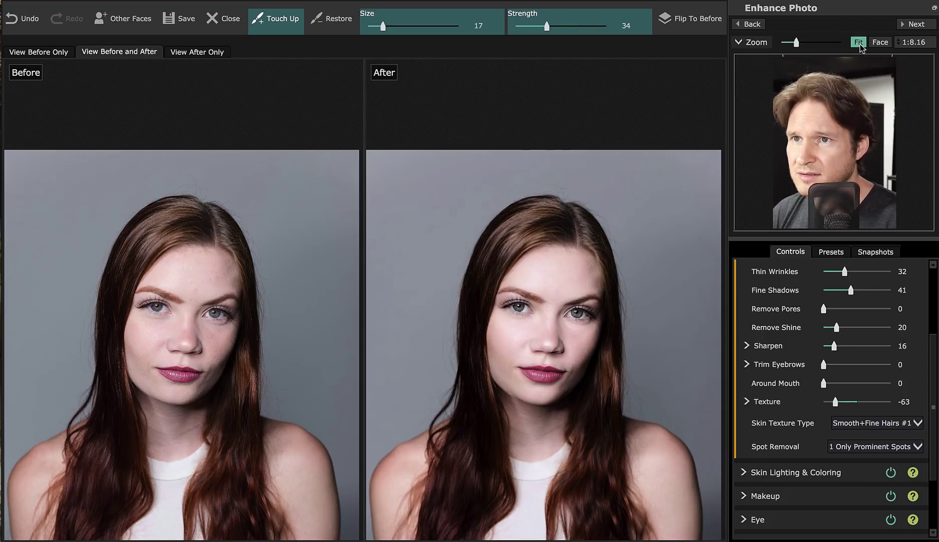
pyautogui.click(880, 43)
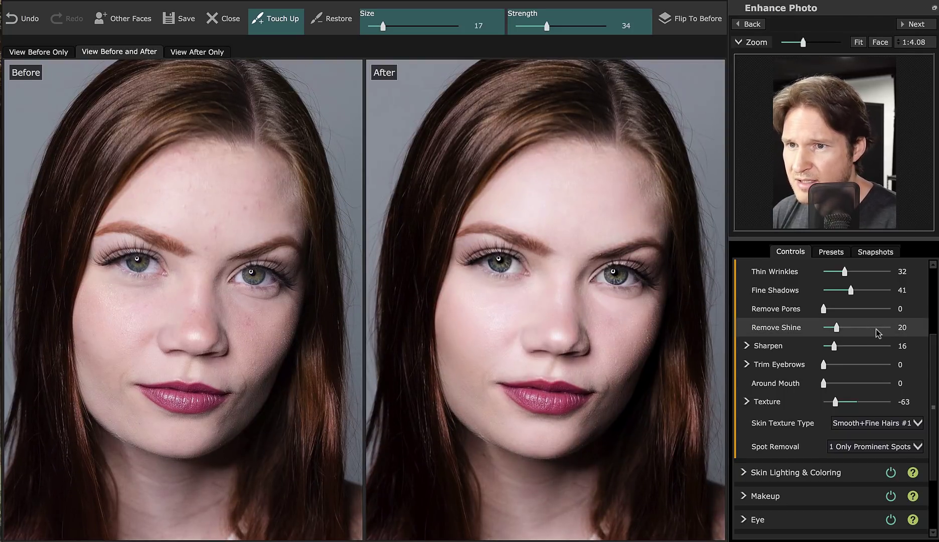
# - Preview Imperfections smoothing up to its maximum of 100, and set it to 14
pyautogui.scroll(3, 898, 316)
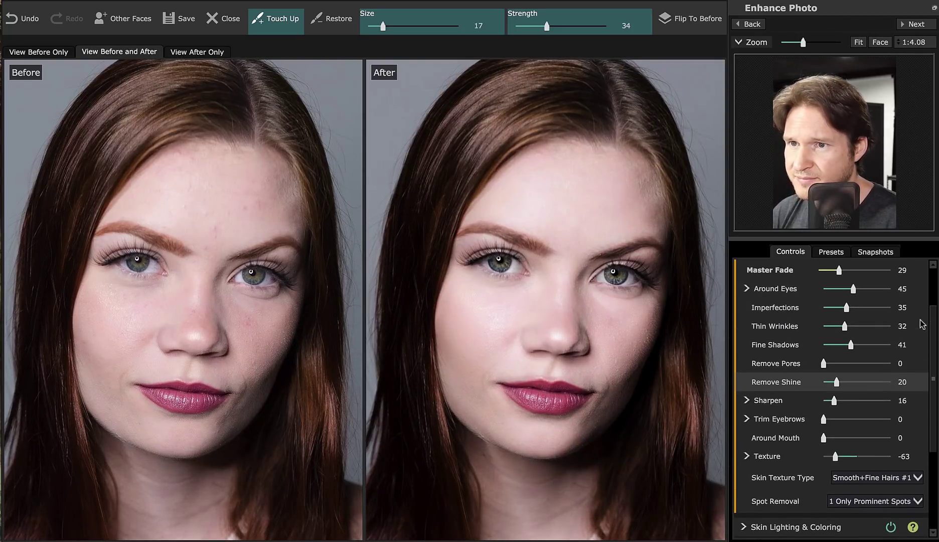
pyautogui.click(870, 307)
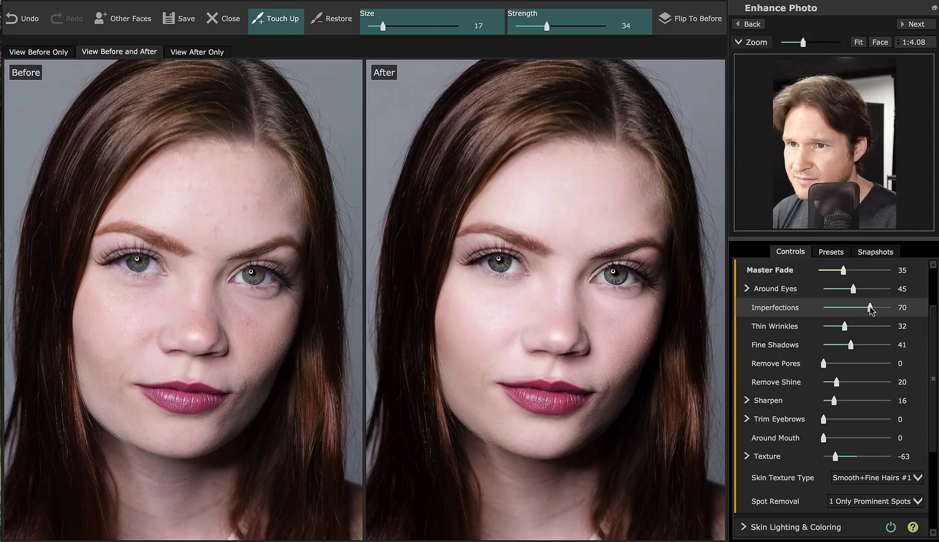
pyautogui.moveTo(870, 307); pyautogui.dragTo(886, 307)
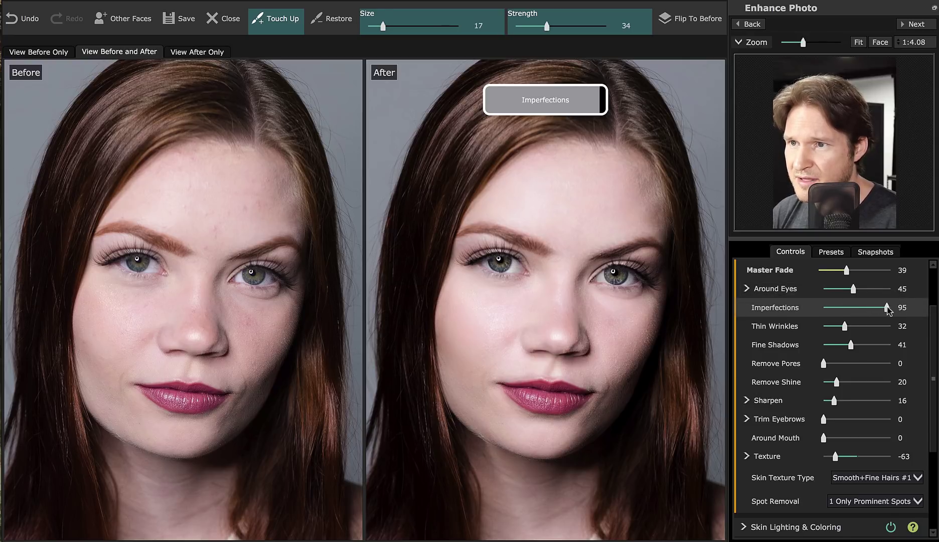
pyautogui.click(829, 307)
pyautogui.moveTo(830, 307); pyautogui.dragTo(901, 310)
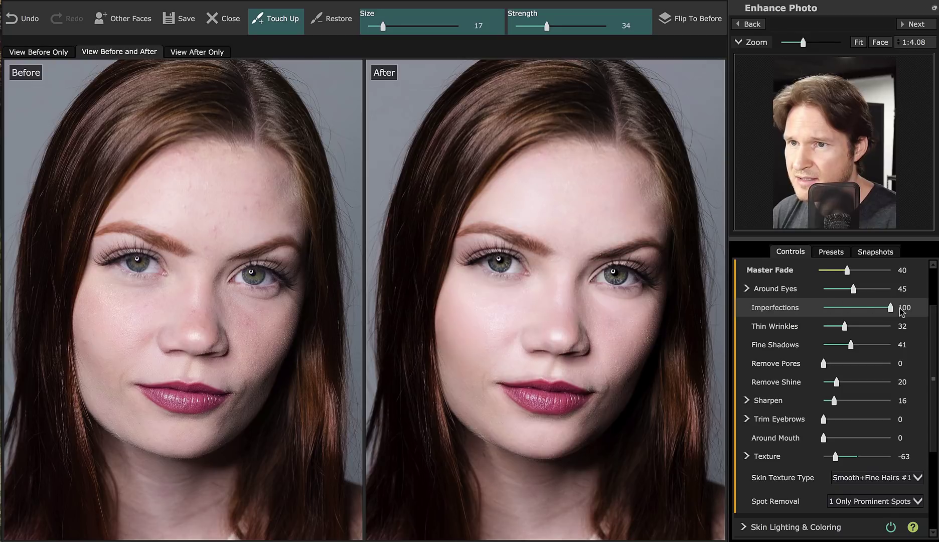
pyautogui.click(832, 307)
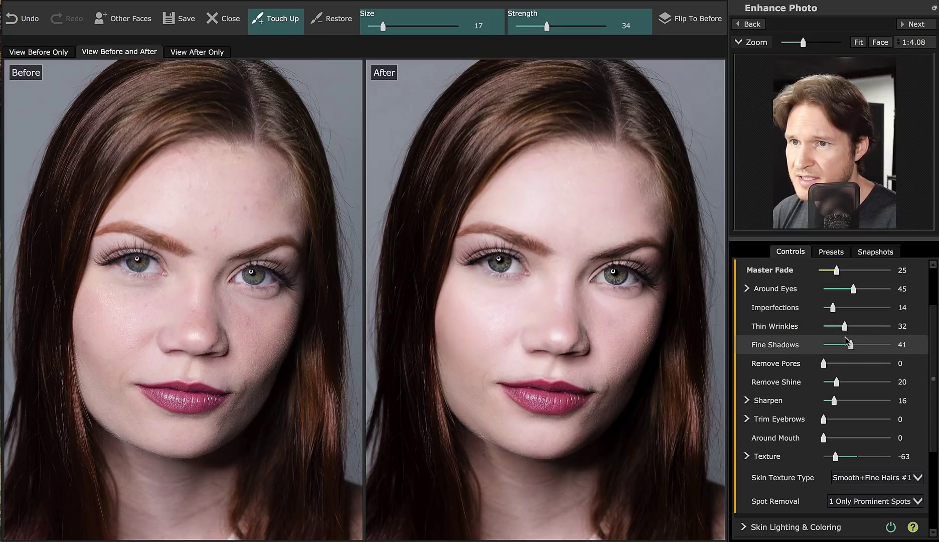
# - Compare high and low smoothing for wrinkles and shadows, setting Thin Wrinkles to 15 and Fine Shadows to 13
pyautogui.click(878, 327)
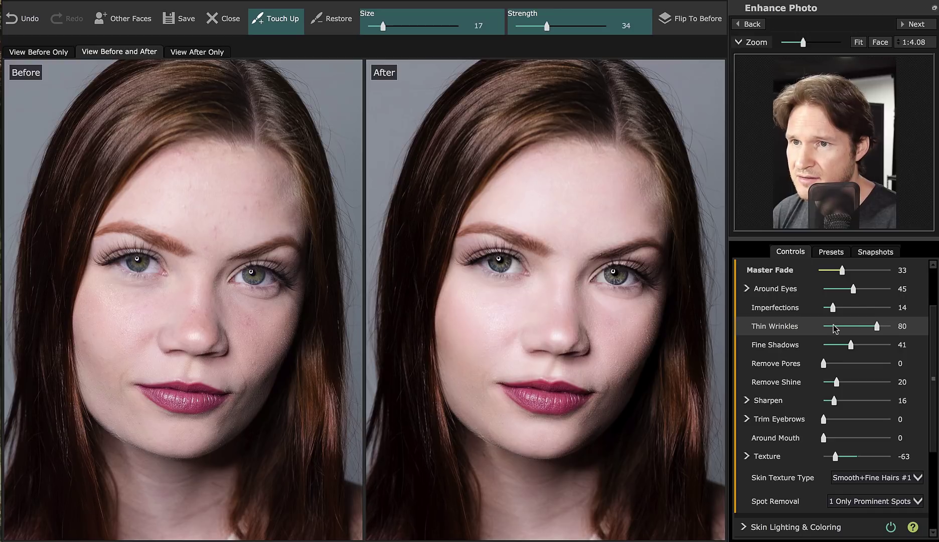
pyautogui.click(834, 326)
pyautogui.click(875, 344)
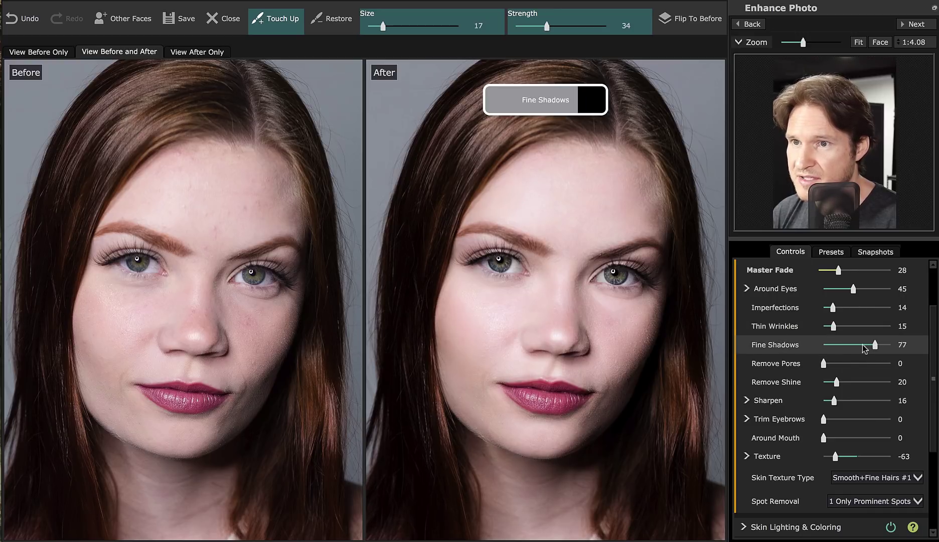
pyautogui.click(832, 344)
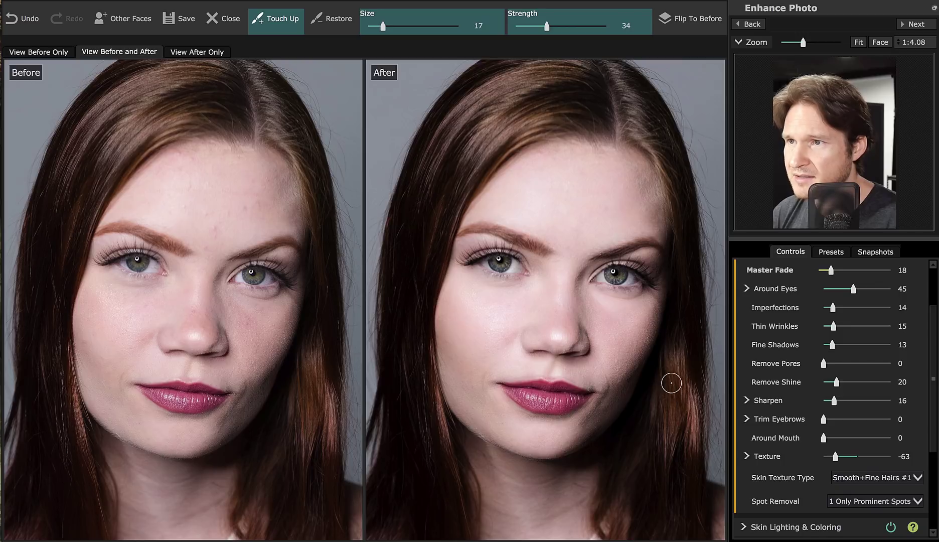
# - Leave the Touch Up and Restore brushes switched off and set the skin Texture to -30
pyautogui.click(277, 21)
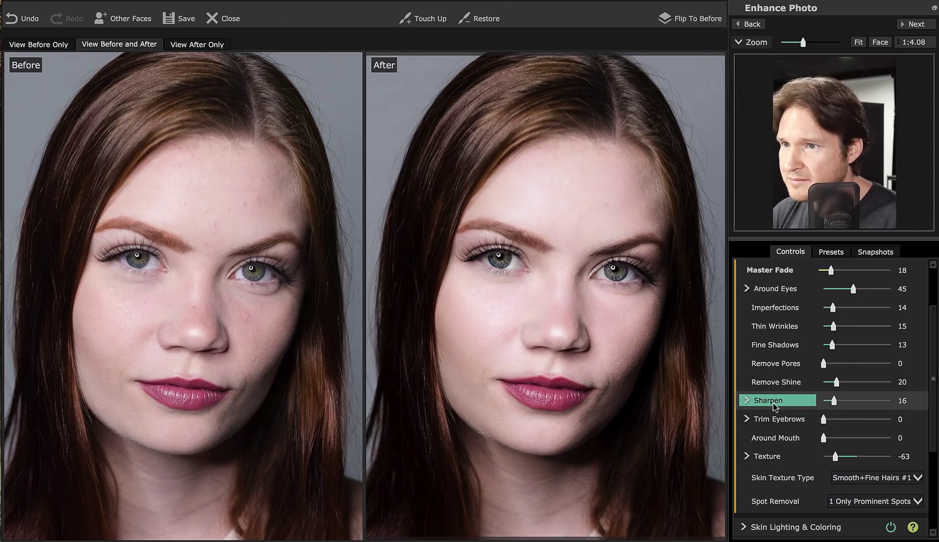
pyautogui.click(402, 23)
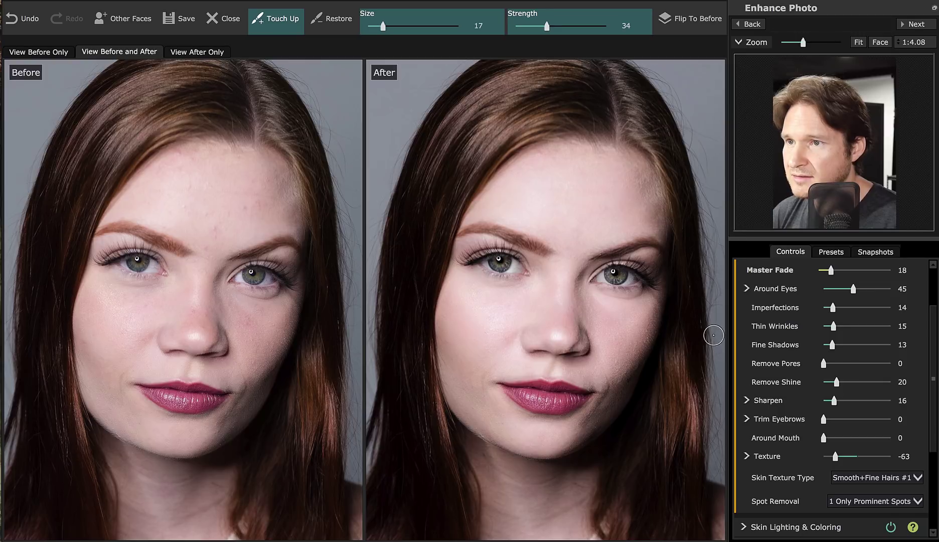
pyautogui.click(332, 19)
pyautogui.click(281, 19)
pyautogui.click(281, 19)
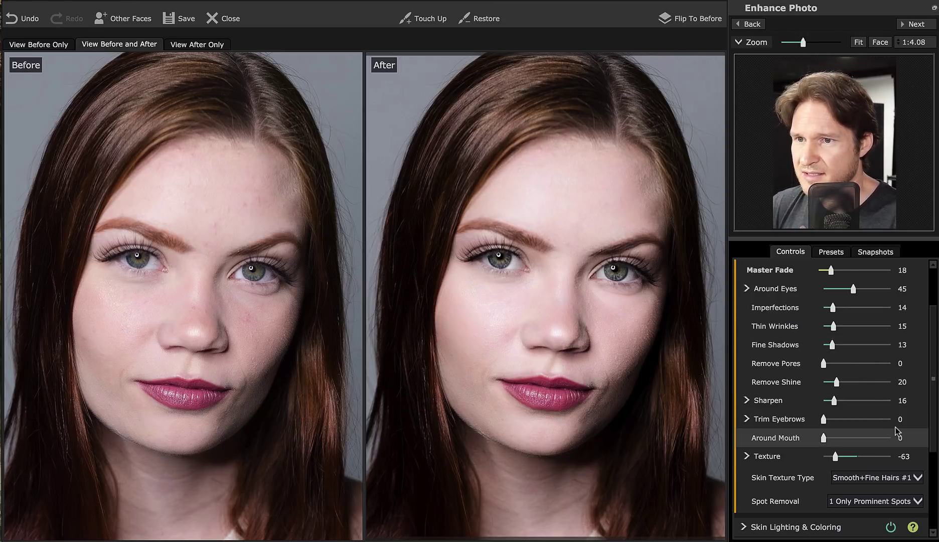
pyautogui.doubleClick(849, 458)
pyautogui.moveTo(850, 458); pyautogui.dragTo(842, 457)
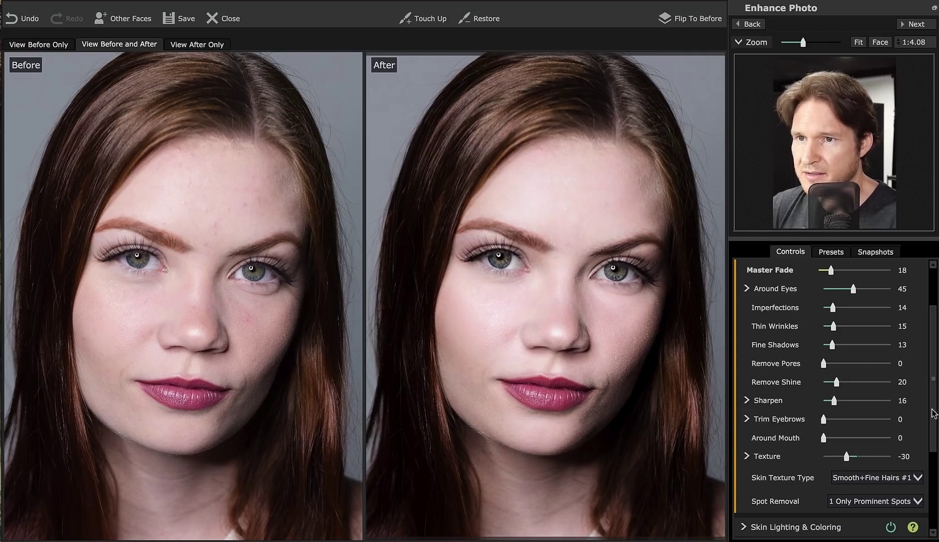
# - Save the current state as a snapshot named Skin Softening
pyautogui.click(875, 253)
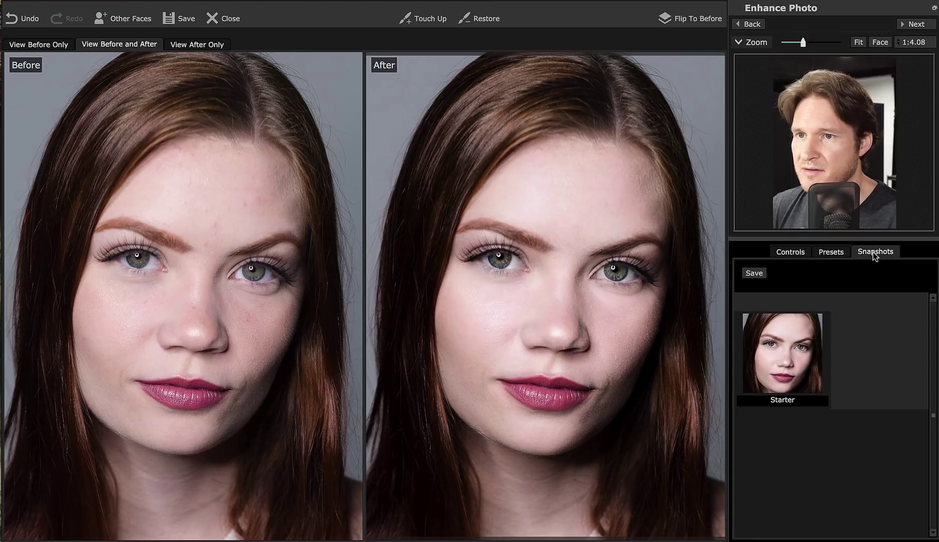
pyautogui.click(755, 275)
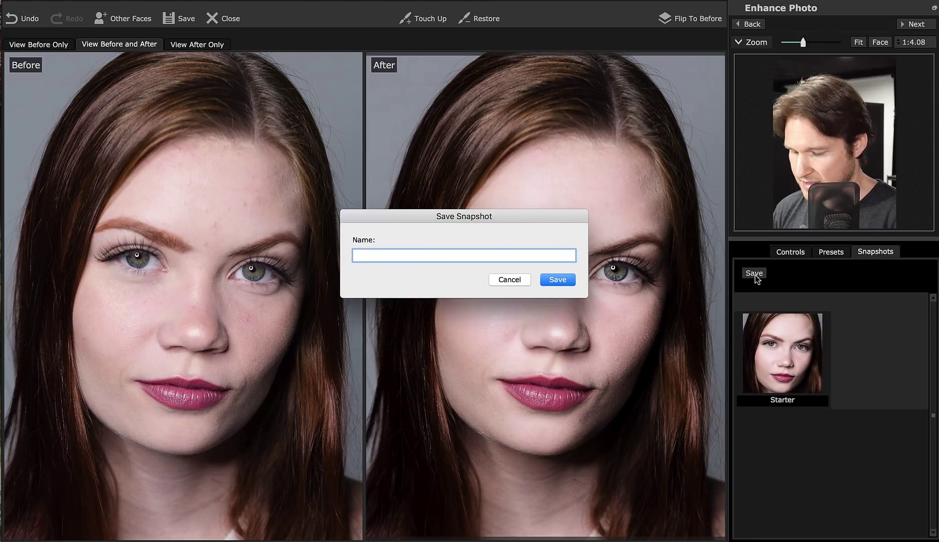
pyautogui.write('SKin')
pyautogui.press('BackSpace')
pyautogui.press('BackSpace')
pyautogui.press('BackSpace')
pyautogui.press('BackSpace')
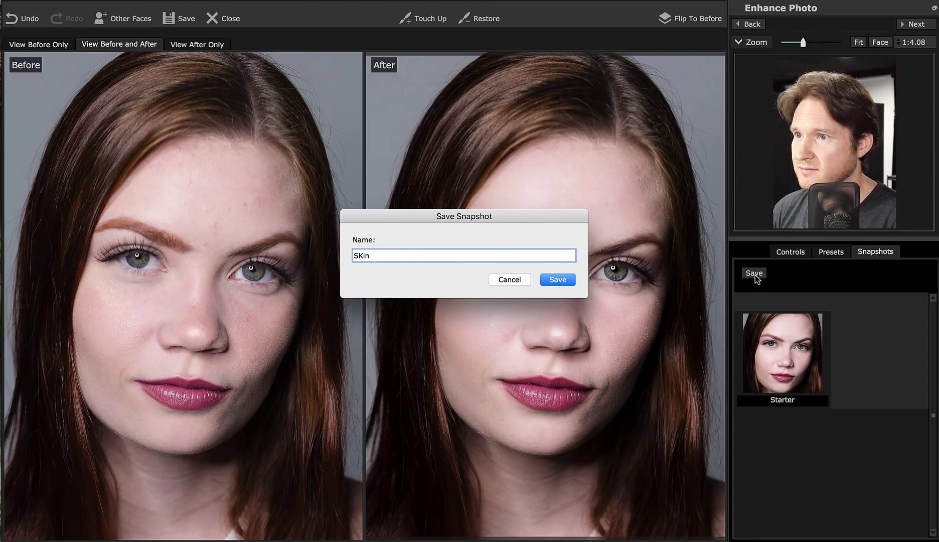
pyautogui.write('ki')
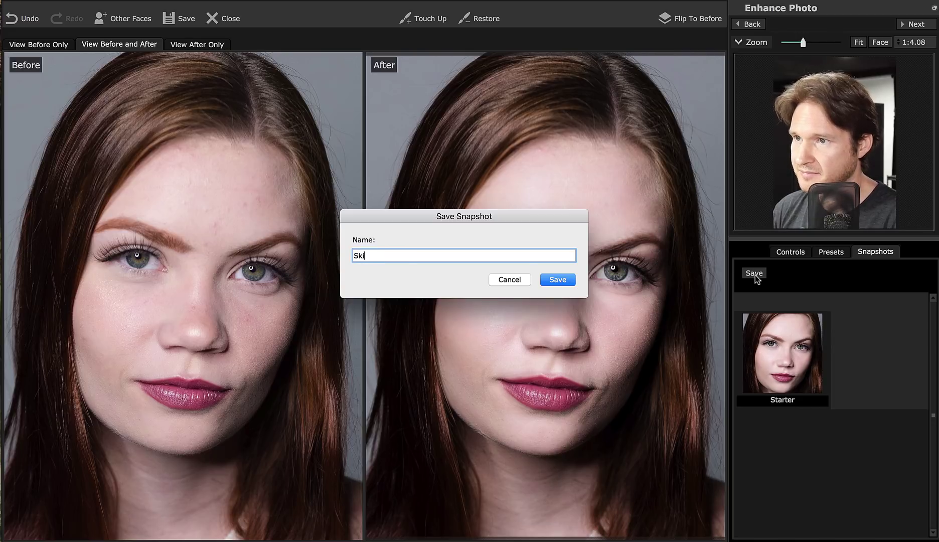
pyautogui.write('n Soften')
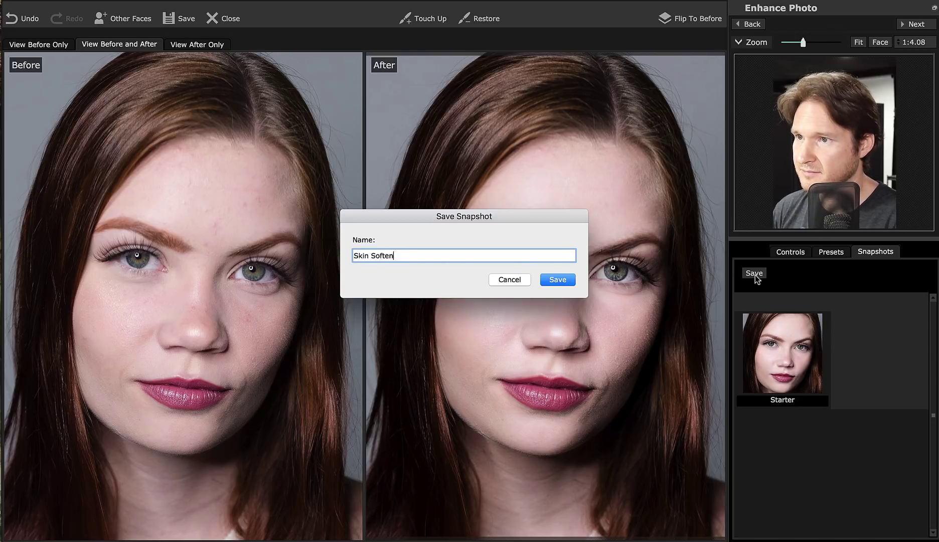
pyautogui.write('ing')
pyautogui.press('Return')
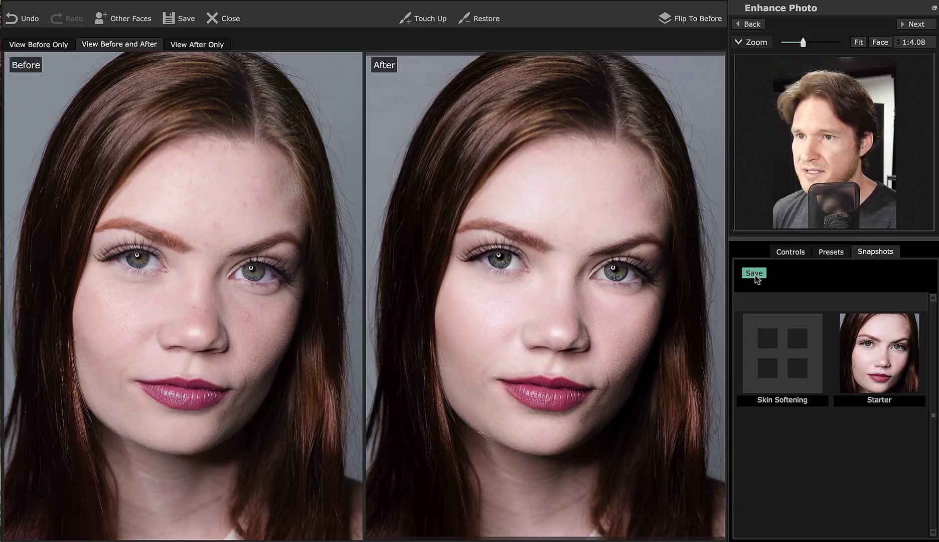
# - In Skin Lighting & Coloring, preview Modeling up to 100 on the whole photo and set it to 29
pyautogui.click(797, 253)
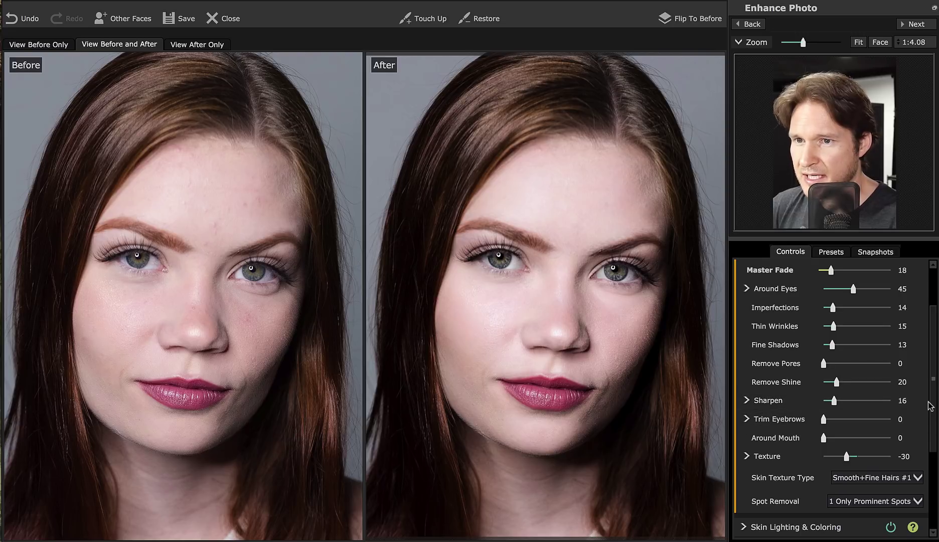
pyautogui.moveTo(934, 401); pyautogui.dragTo(935, 460)
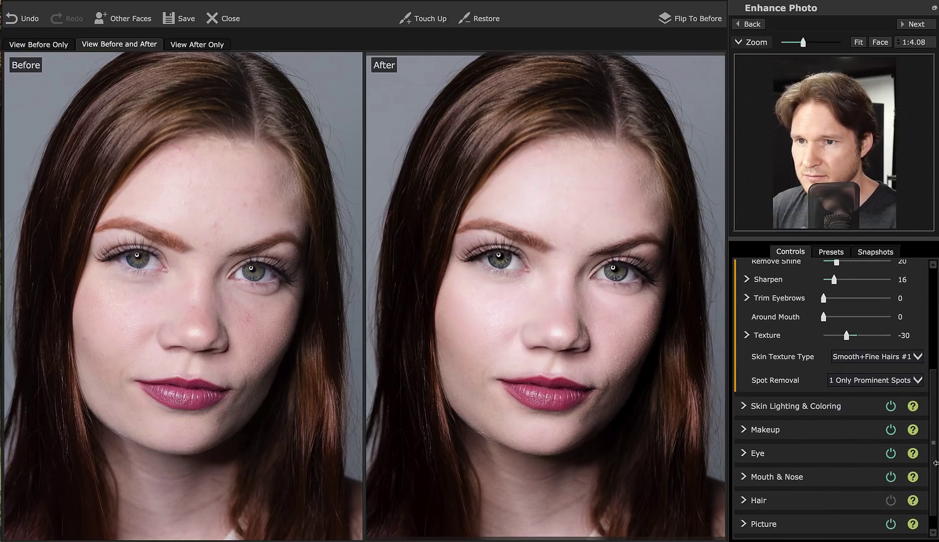
pyautogui.click(797, 406)
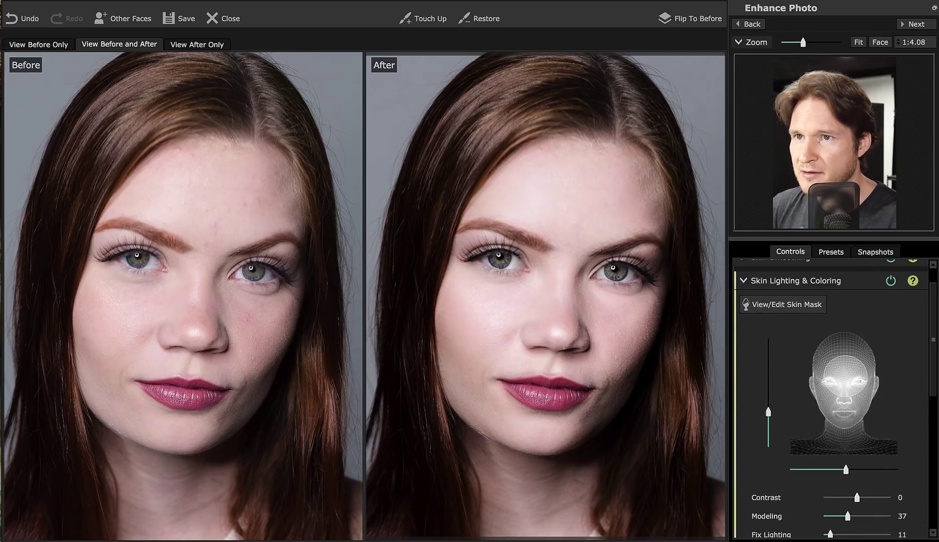
pyautogui.click(860, 43)
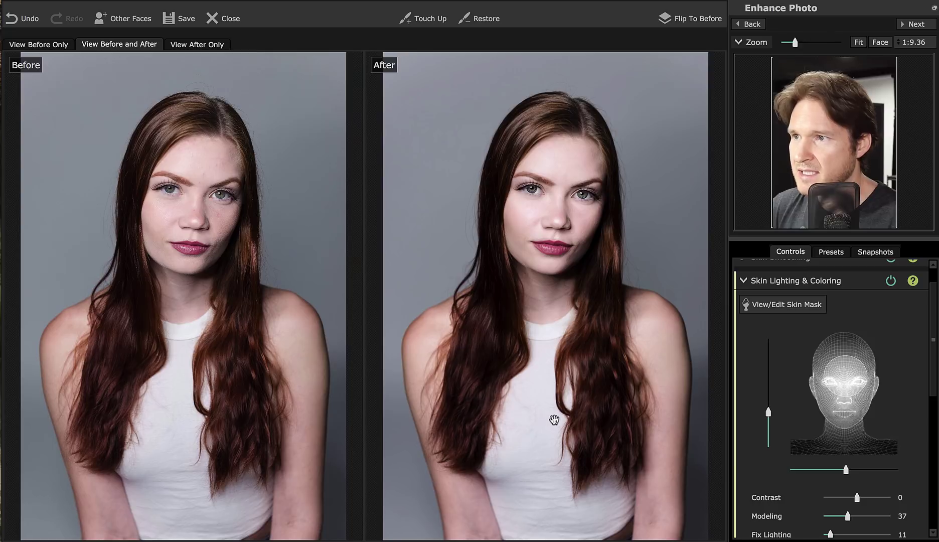
pyautogui.moveTo(234, 415)
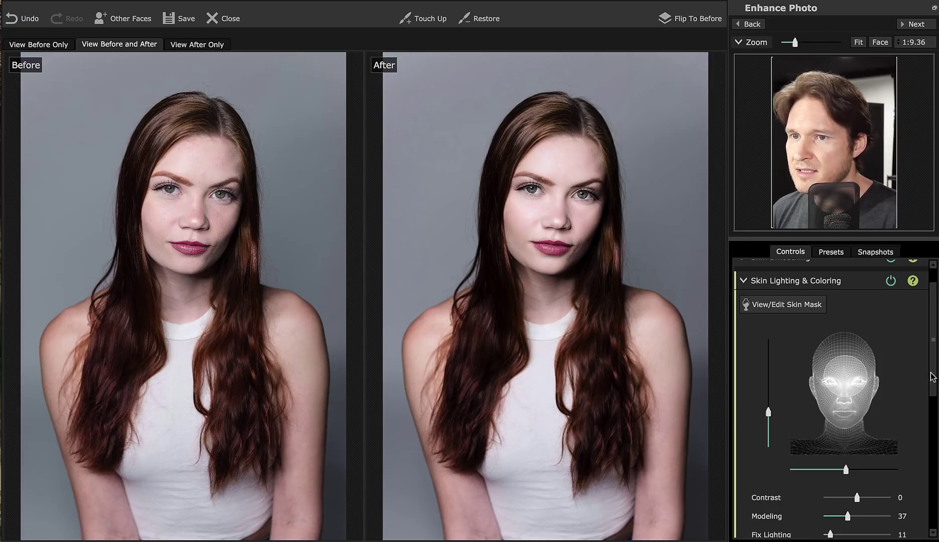
pyautogui.moveTo(930, 380); pyautogui.dragTo(930, 421)
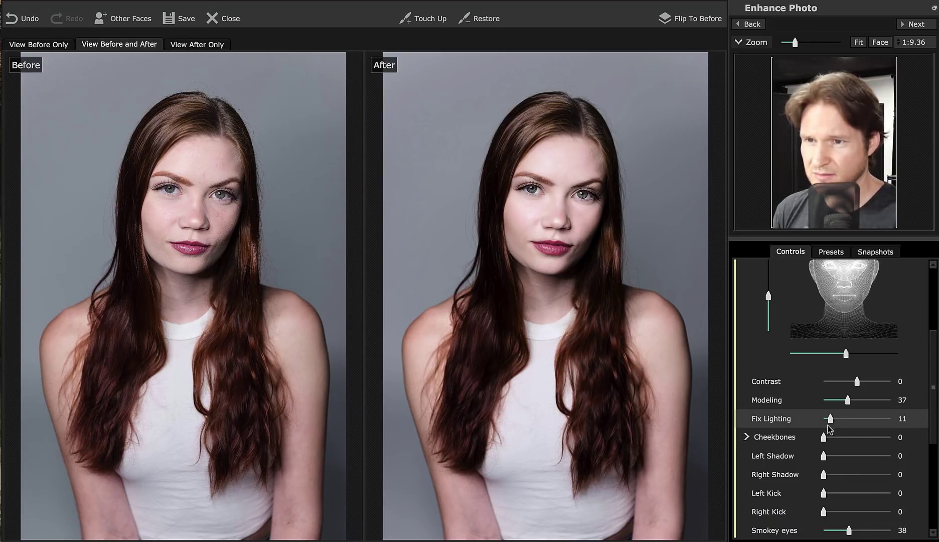
pyautogui.moveTo(847, 400); pyautogui.dragTo(907, 406)
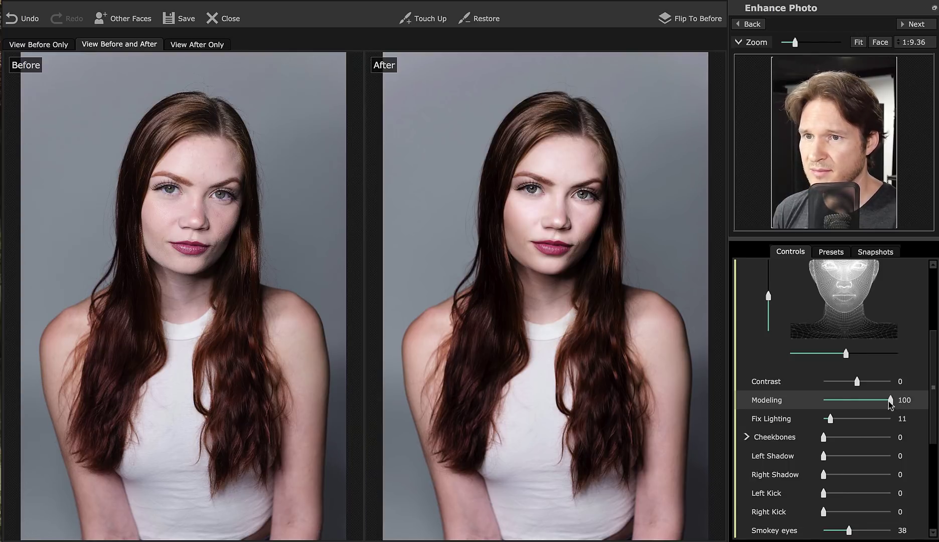
pyautogui.moveTo(888, 400); pyautogui.dragTo(852, 402)
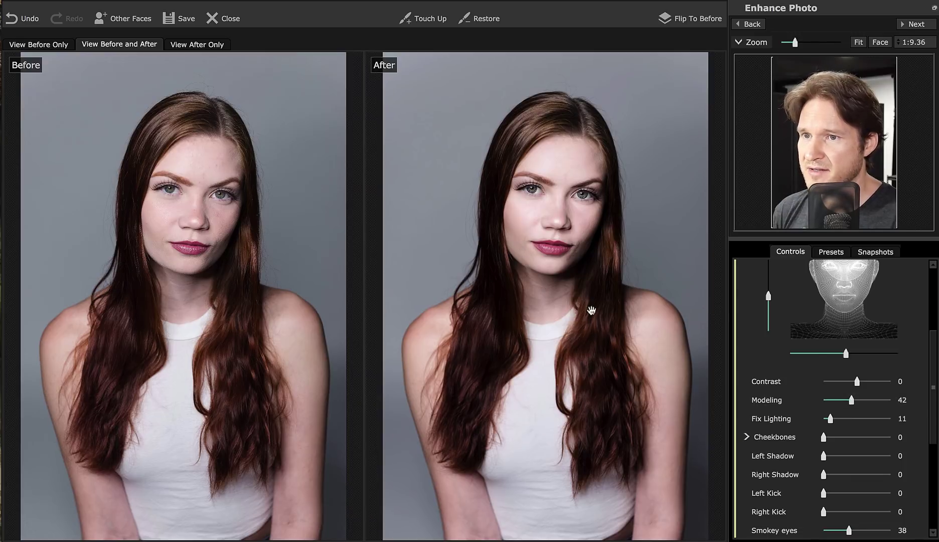
pyautogui.moveTo(851, 399)
pyautogui.mouseDown()
pyautogui.moveTo(878, 401)
pyautogui.moveTo(813, 402)
pyautogui.moveTo(842, 403)
pyautogui.mouseUp()
pyautogui.click(862, 400)
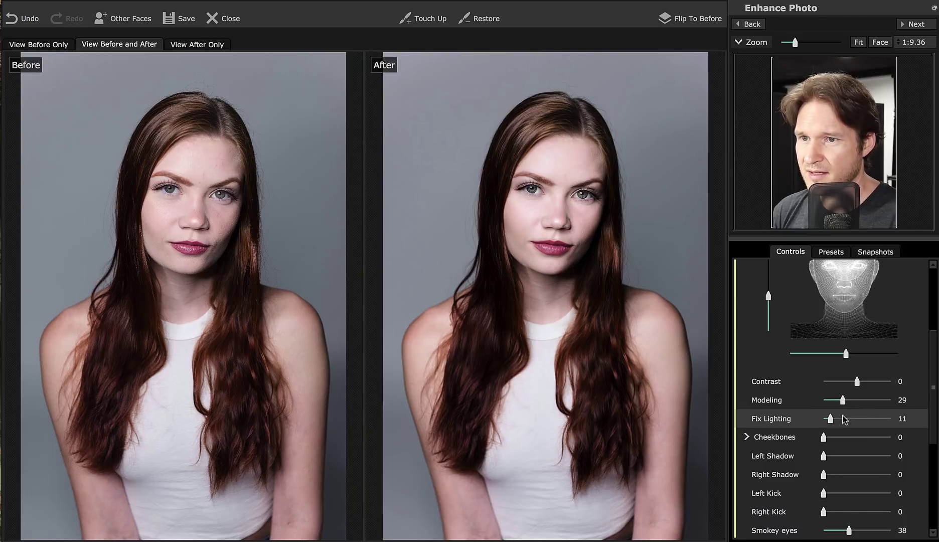
# - Set Fix Lighting to 8 and raise the light position on the face model to between the eyes
pyautogui.click(840, 419)
pyautogui.moveTo(847, 418)
pyautogui.mouseDown()
pyautogui.moveTo(801, 423)
pyautogui.moveTo(829, 420)
pyautogui.mouseUp()
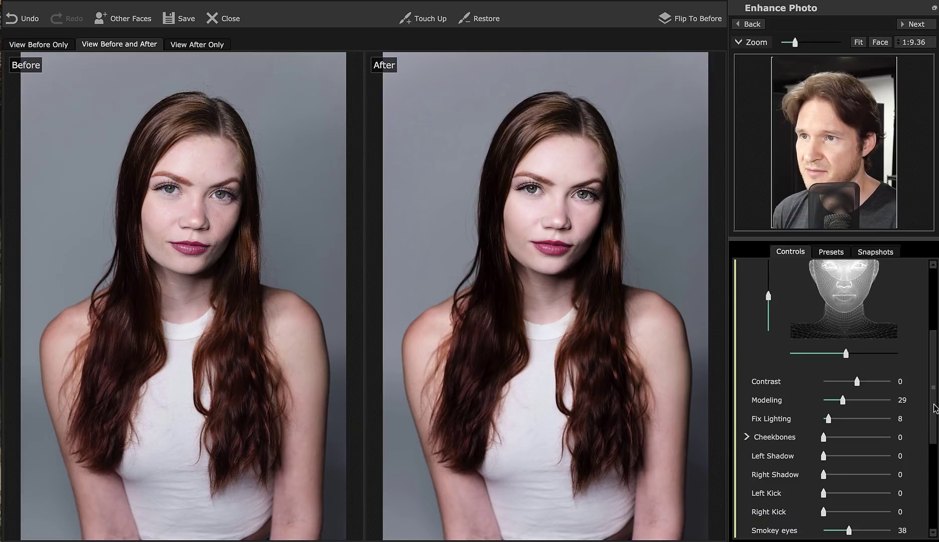
pyautogui.moveTo(936, 410)
pyautogui.mouseDown()
pyautogui.moveTo(934, 466)
pyautogui.moveTo(928, 350)
pyautogui.mouseUp()
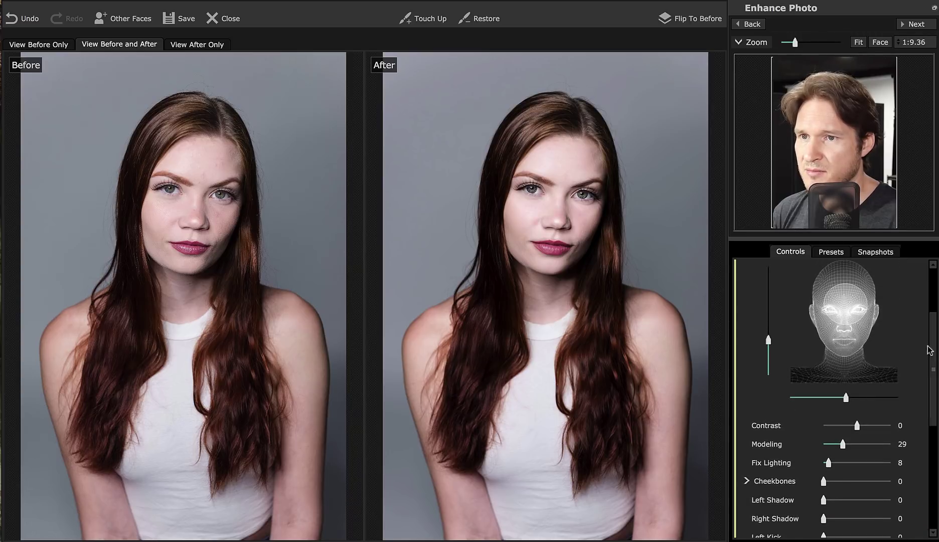
pyautogui.moveTo(852, 309)
pyautogui.mouseDown()
pyautogui.moveTo(863, 325)
pyautogui.moveTo(859, 313)
pyautogui.moveTo(873, 315)
pyautogui.moveTo(796, 315)
pyautogui.moveTo(859, 309)
pyautogui.moveTo(831, 311)
pyautogui.moveTo(841, 312)
pyautogui.mouseUp()
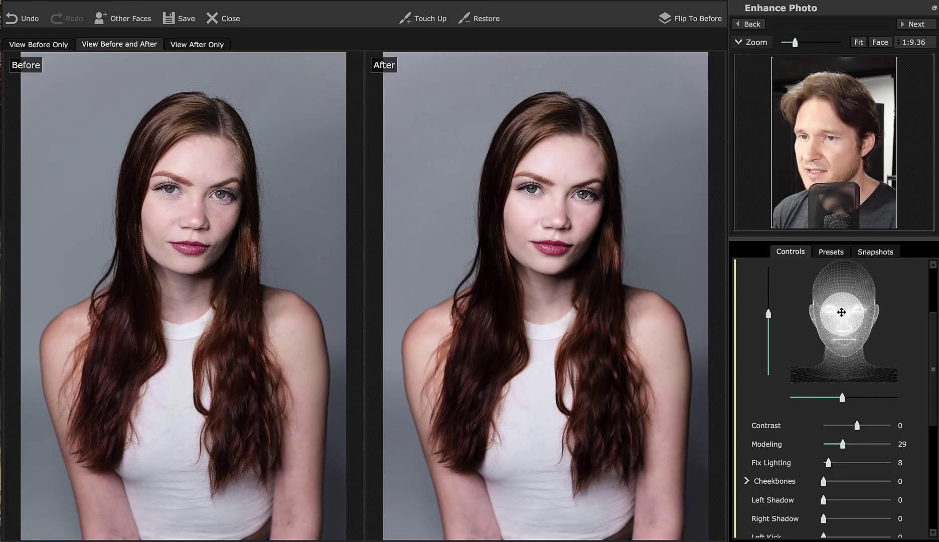
# - Expand the Skin Color settings and change the skin color type to Natural
pyautogui.moveTo(933, 388); pyautogui.dragTo(934, 467)
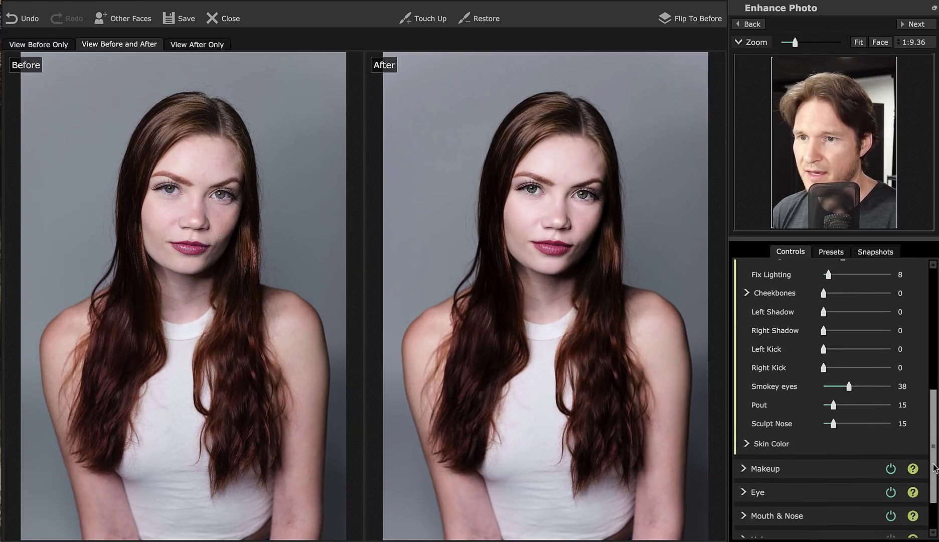
pyautogui.click(842, 436)
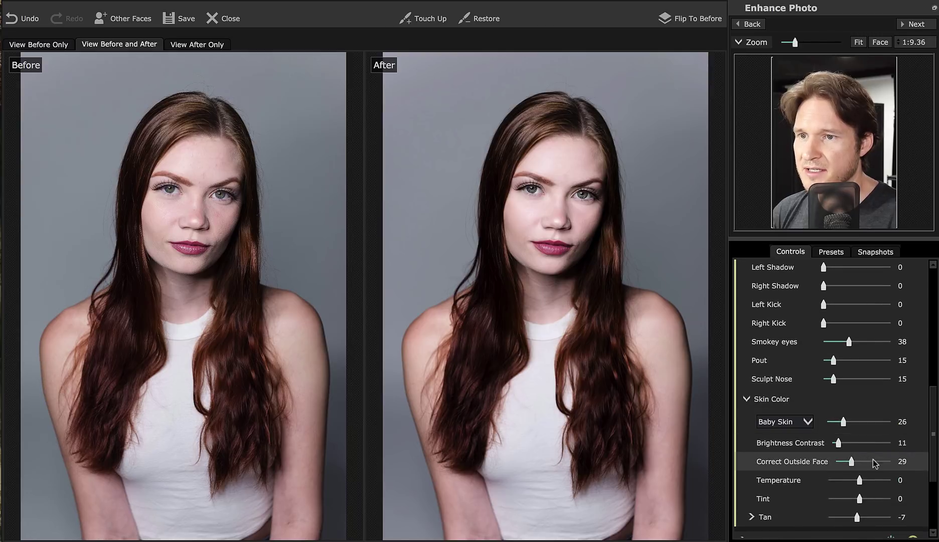
pyautogui.click(799, 422)
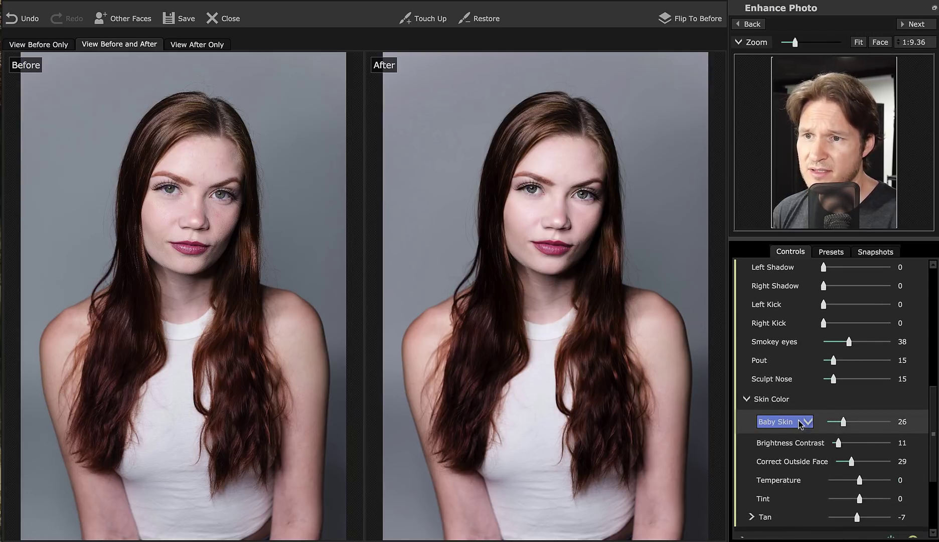
pyautogui.click(800, 423)
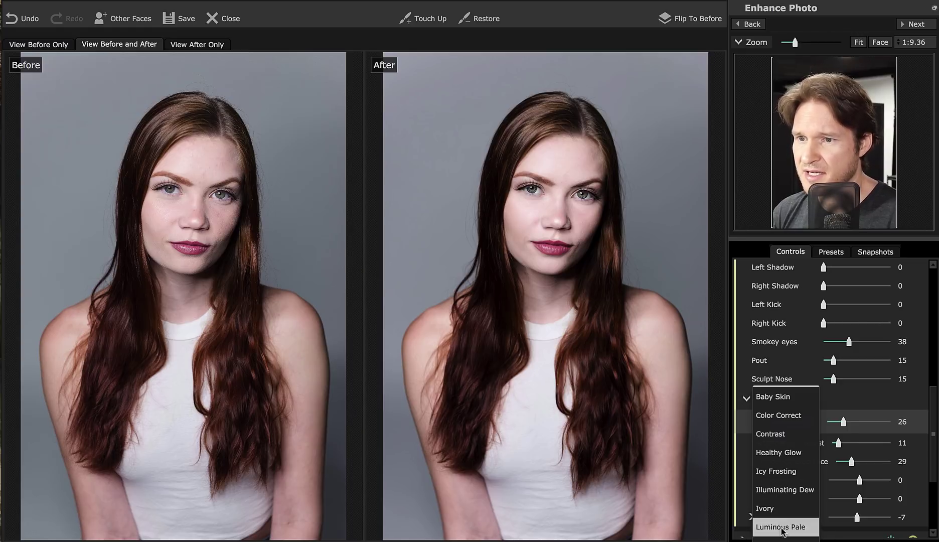
pyautogui.press('Return')
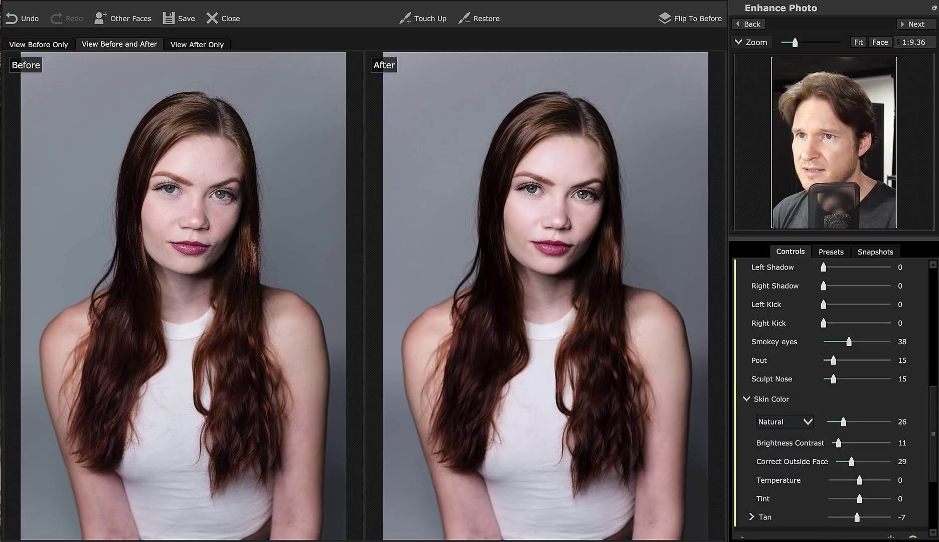
# - Preview the Natural skin color on the face up to a strength of 100 and set it to 66
pyautogui.click(879, 42)
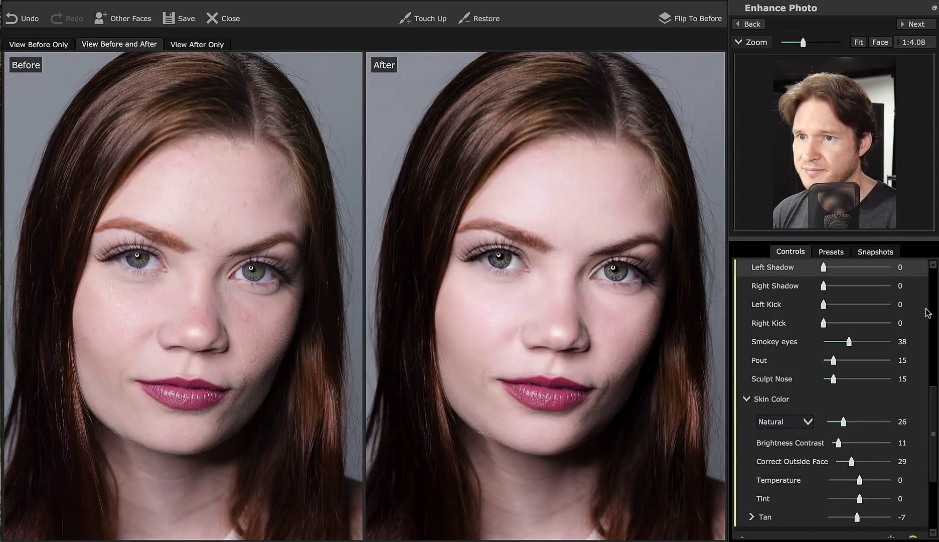
pyautogui.click(871, 422)
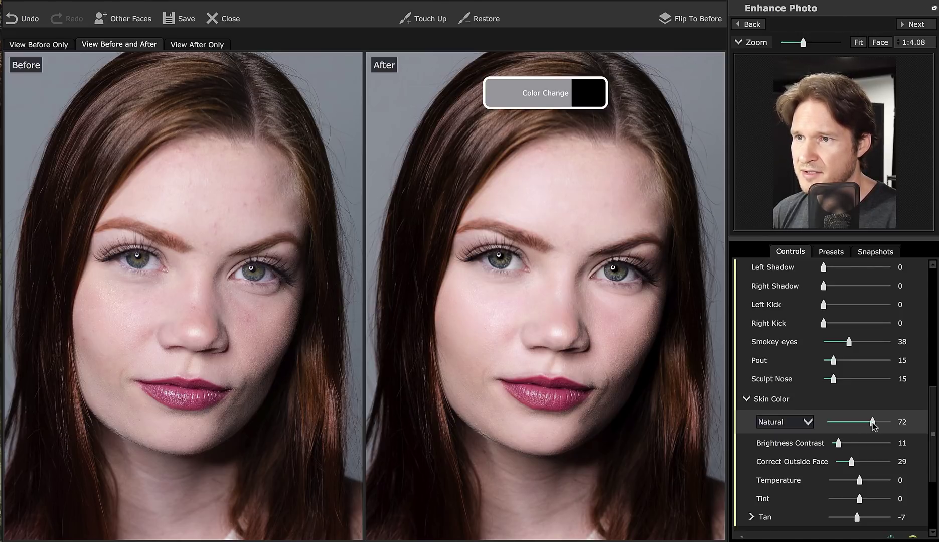
pyautogui.moveTo(872, 422); pyautogui.dragTo(925, 427)
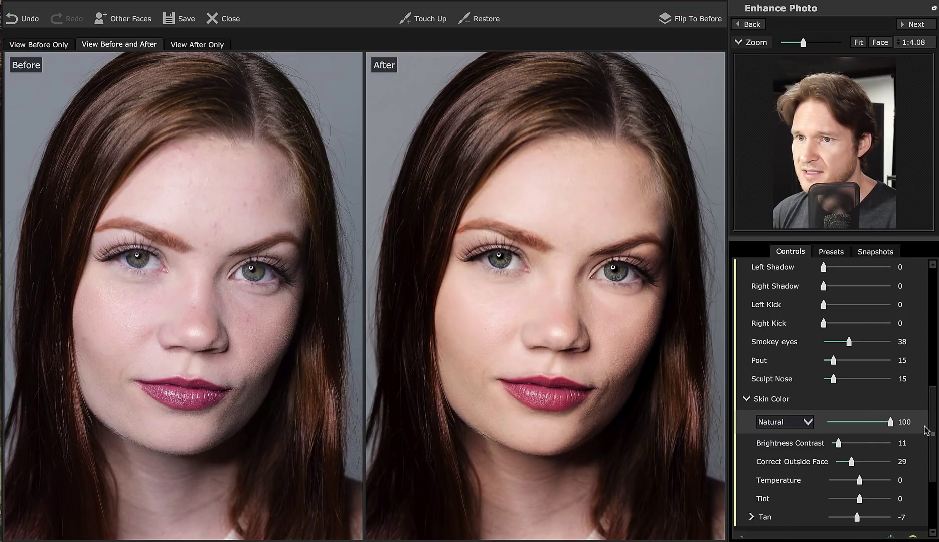
pyautogui.click(865, 421)
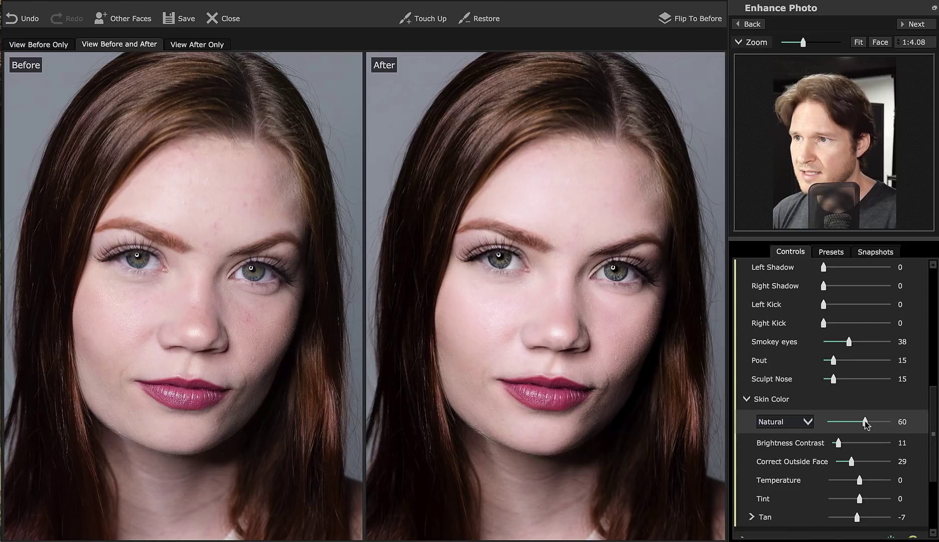
pyautogui.moveTo(865, 422); pyautogui.dragTo(868, 421)
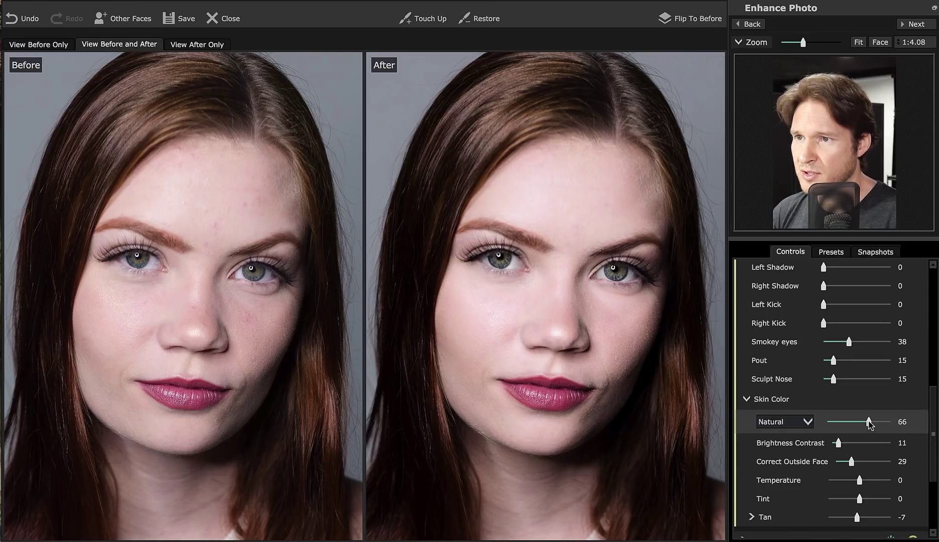
# - Compare the skin tone of the face and body in the whole photo and set Correct Outside Face to 37
pyautogui.click(859, 42)
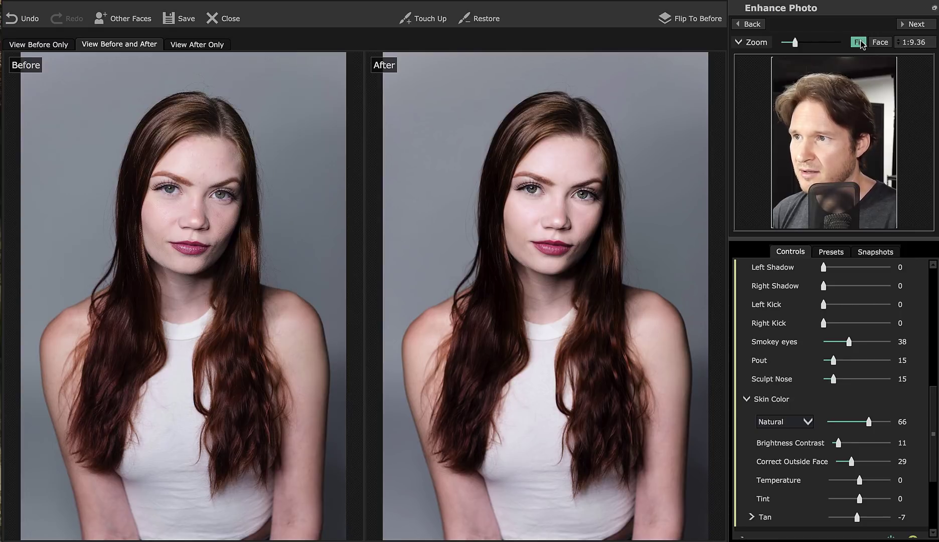
pyautogui.moveTo(271, 361)
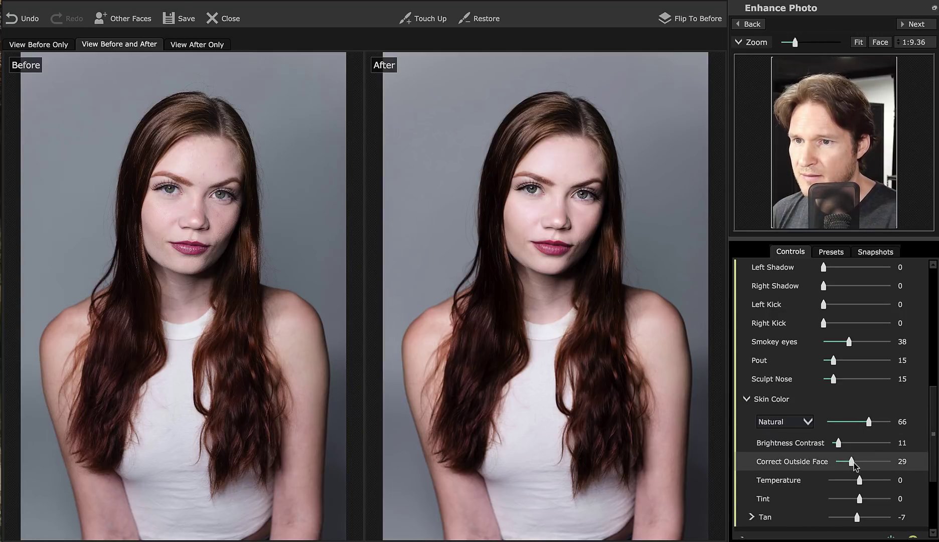
pyautogui.moveTo(851, 461); pyautogui.dragTo(856, 465)
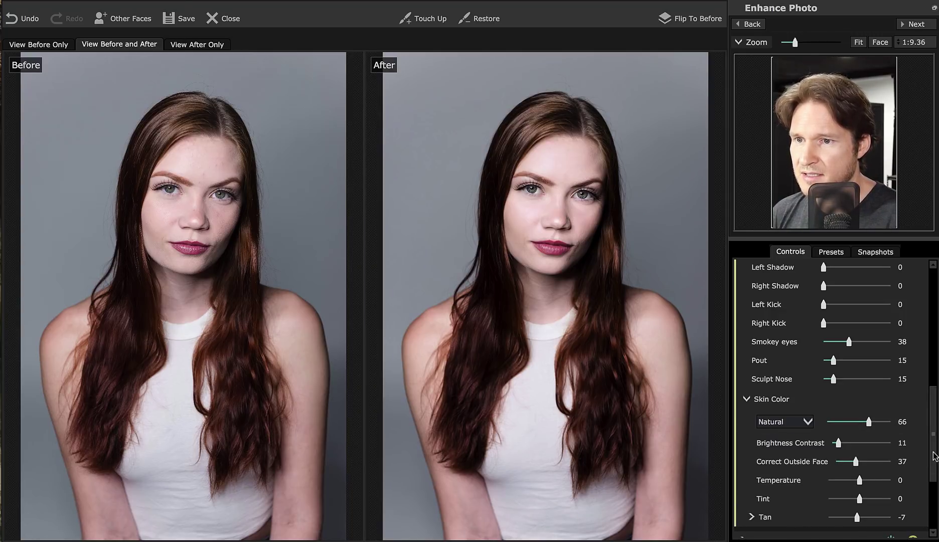
# - Check which areas the skin mask covers, leave the mask as it is, and return to the Skin Color settings
pyautogui.moveTo(934, 459)
pyautogui.mouseDown()
pyautogui.moveTo(934, 479)
pyautogui.moveTo(933, 281)
pyautogui.mouseUp()
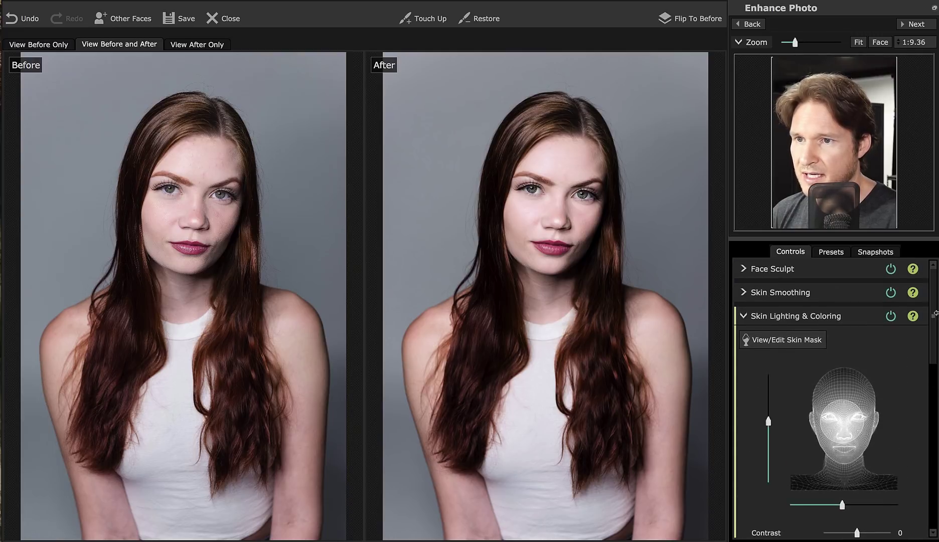
pyautogui.click(805, 340)
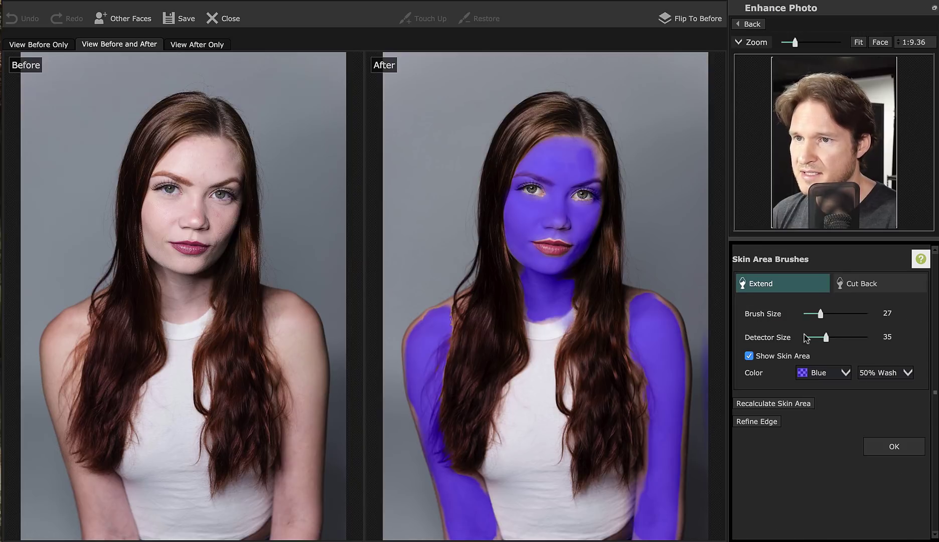
pyautogui.click(891, 448)
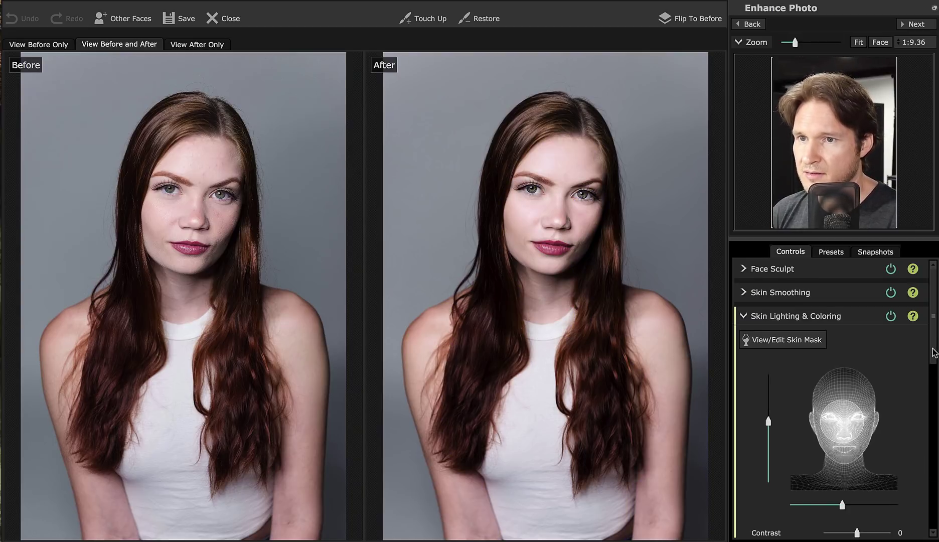
pyautogui.moveTo(936, 350); pyautogui.dragTo(936, 483)
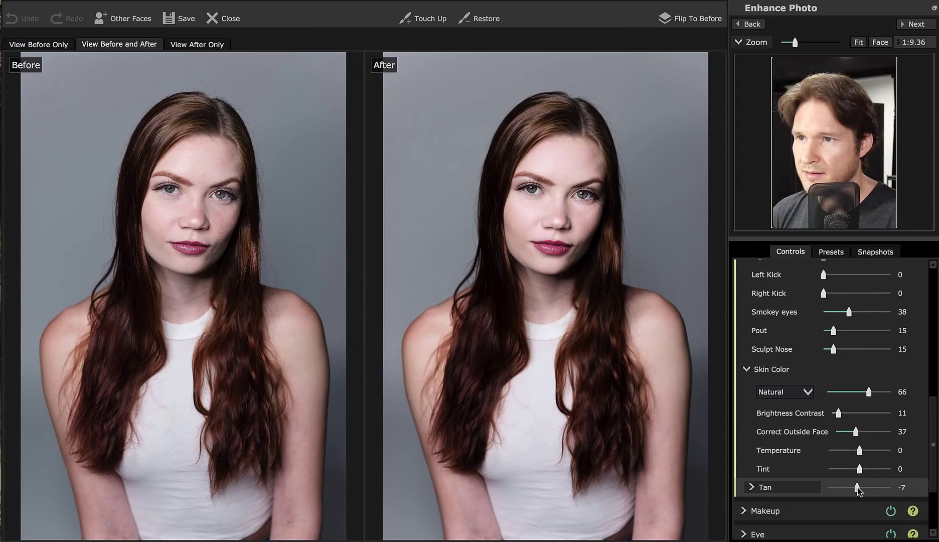
# - Set the skin Tan to 0 and the strength of the Natural skin color to 70
pyautogui.moveTo(857, 489); pyautogui.dragTo(862, 489)
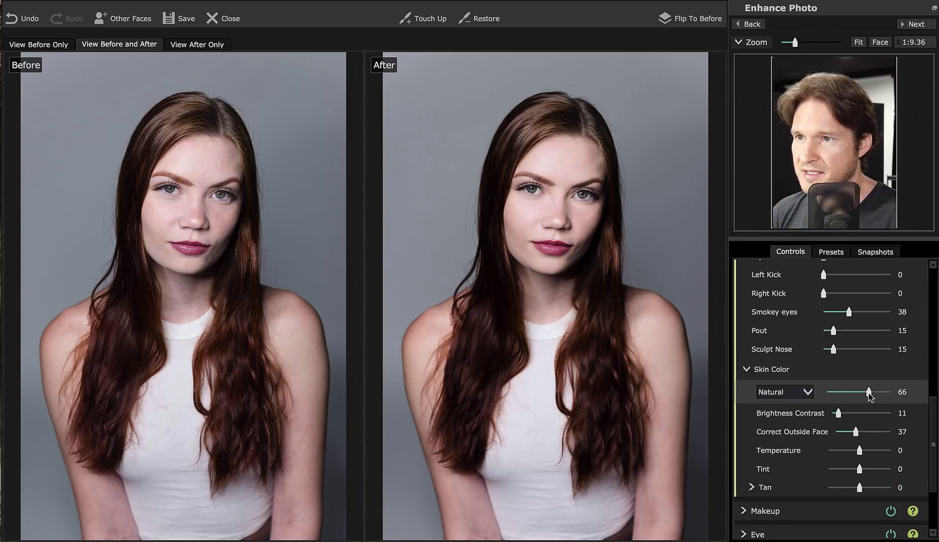
pyautogui.moveTo(869, 396); pyautogui.dragTo(870, 395)
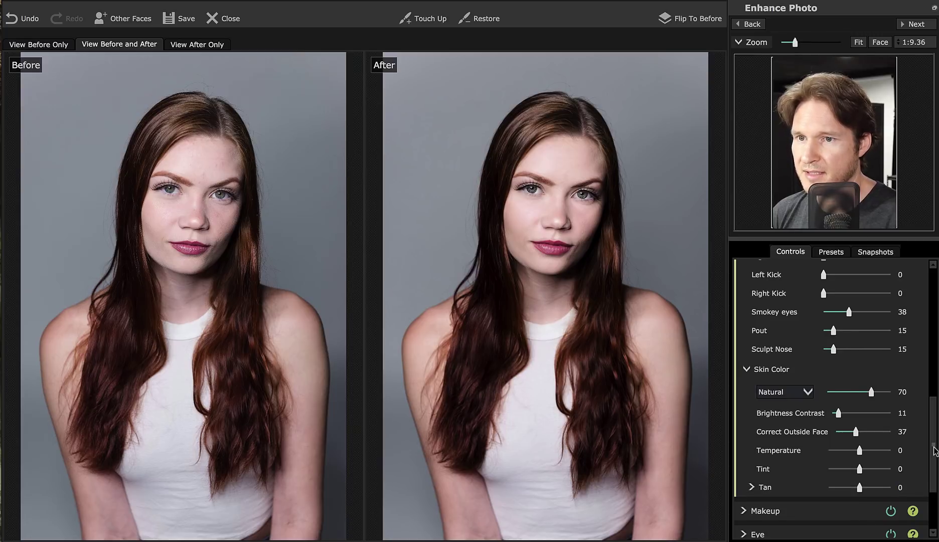
# - Open the Makeup settings, try Lower Eyeshadow at 100, and undo that change
pyautogui.scroll(-3, 936, 451)
pyautogui.click(849, 407)
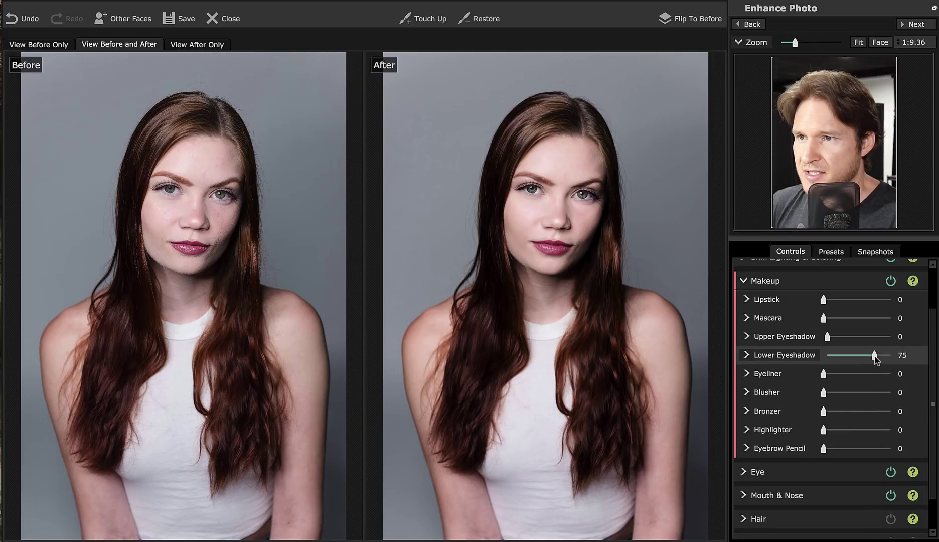
pyautogui.moveTo(874, 355); pyautogui.dragTo(917, 357)
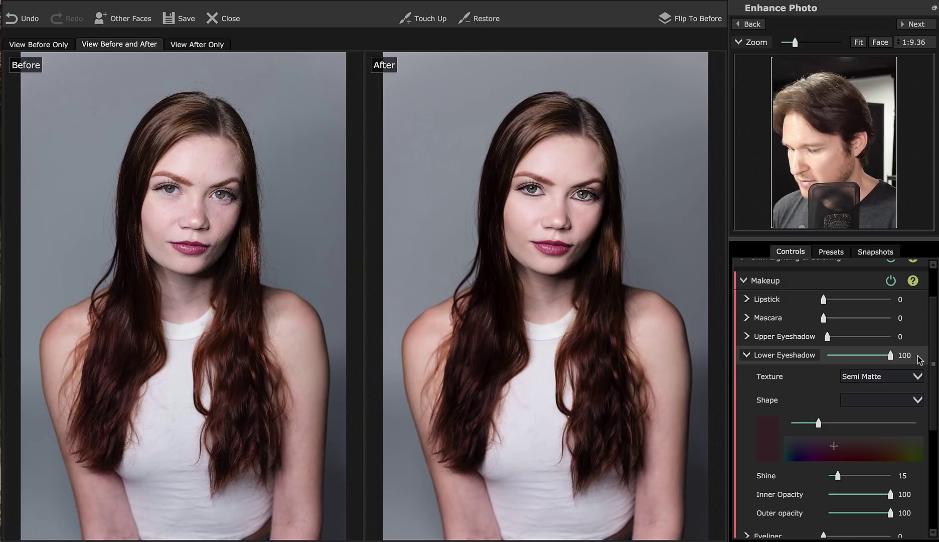
pyautogui.hotkey('ctrl', 'z')
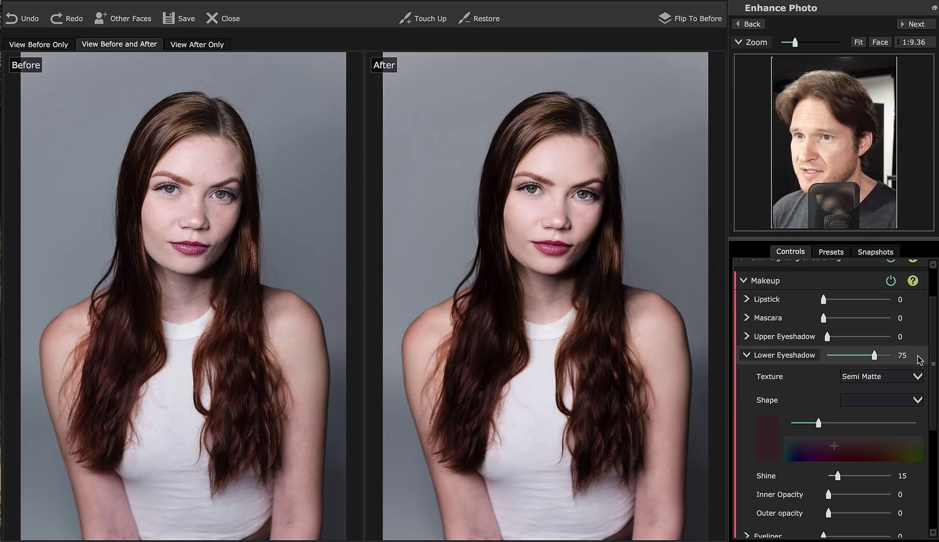
pyautogui.click(752, 354)
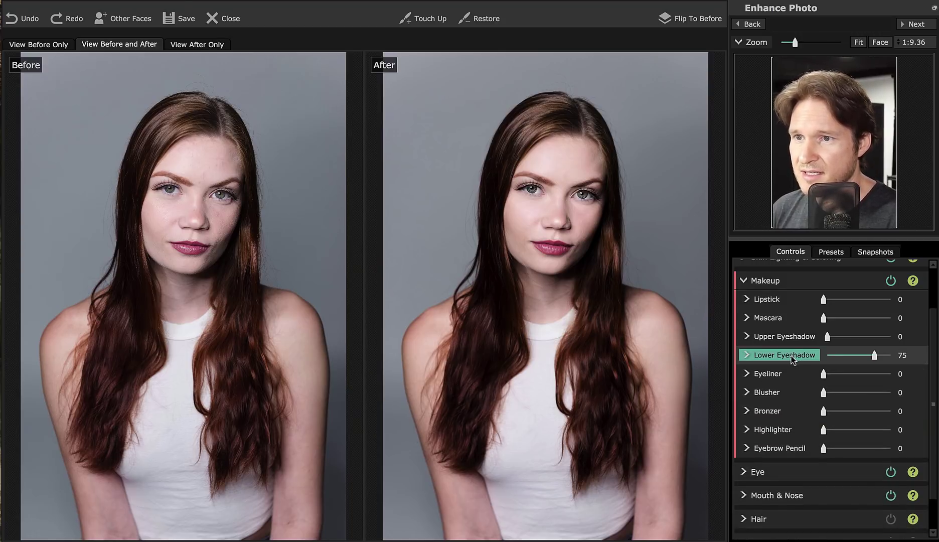
# - Choose Light Application for the mascara and set its strength to 48
pyautogui.click(785, 318)
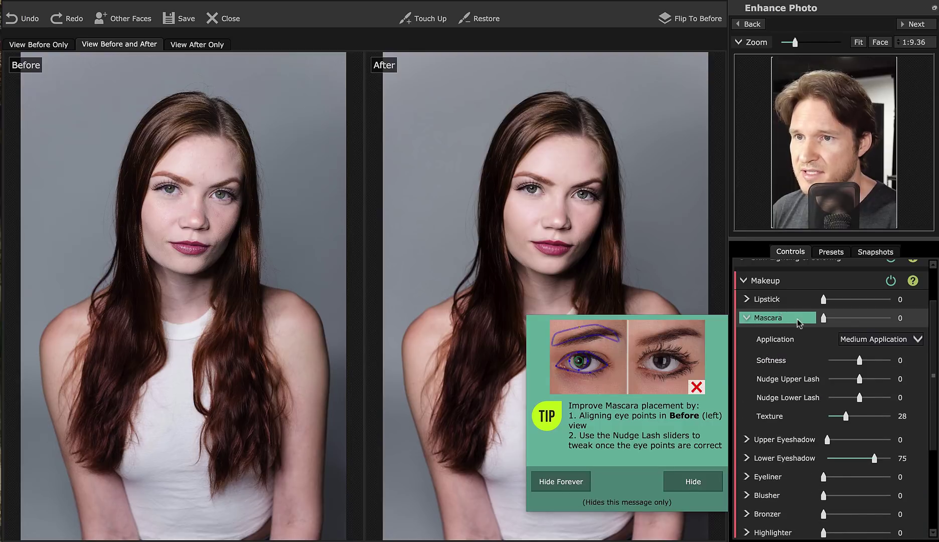
pyautogui.click(906, 341)
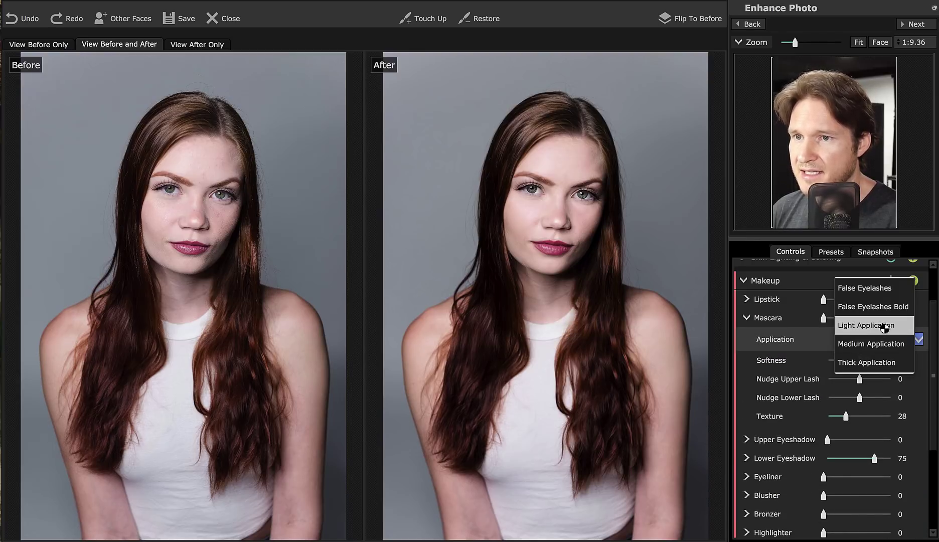
pyautogui.click(882, 326)
pyautogui.moveTo(872, 323)
pyautogui.mouseDown()
pyautogui.moveTo(844, 317)
pyautogui.moveTo(871, 321)
pyautogui.mouseUp()
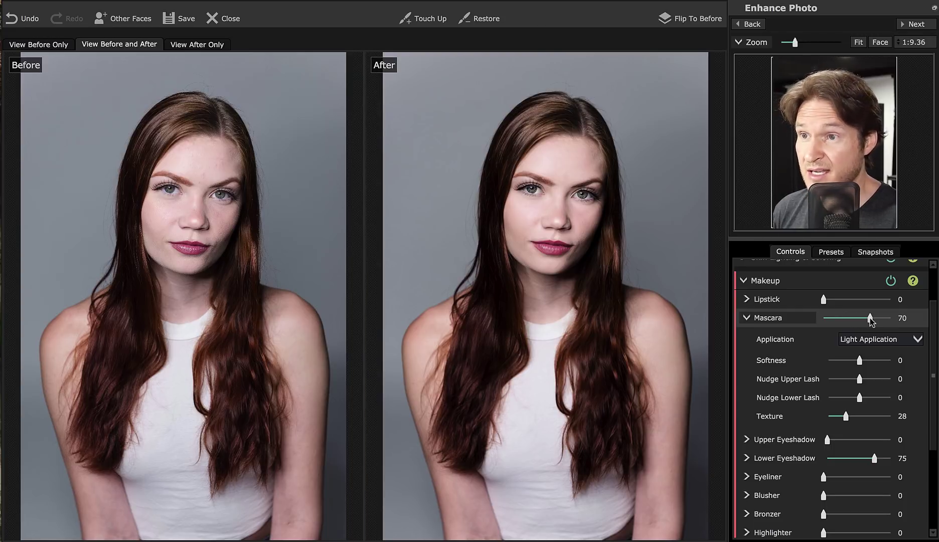
pyautogui.moveTo(870, 320); pyautogui.dragTo(856, 320)
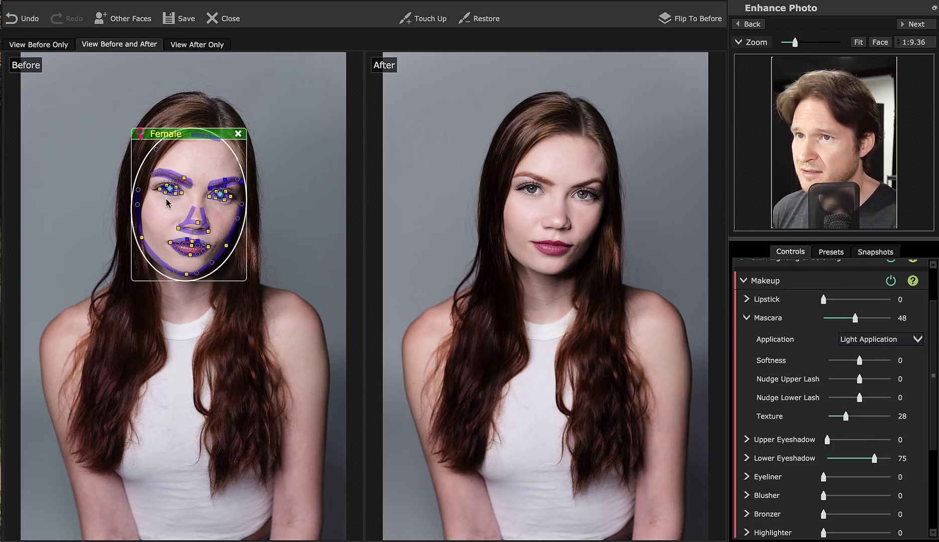
# - Zoom to the face, set the mascara's Texture to 0 and its strength to 30, and collapse the Mascara settings
pyautogui.click(880, 41)
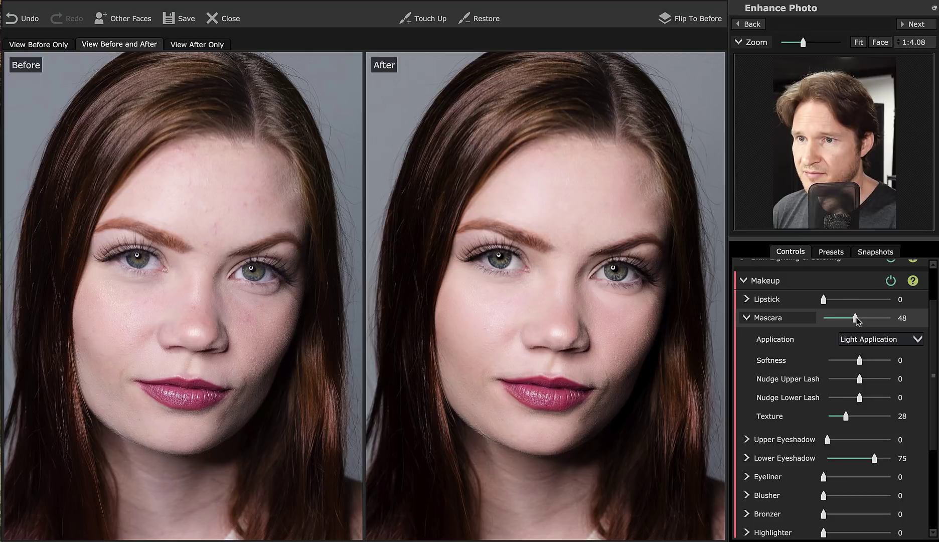
pyautogui.moveTo(845, 417); pyautogui.dragTo(805, 417)
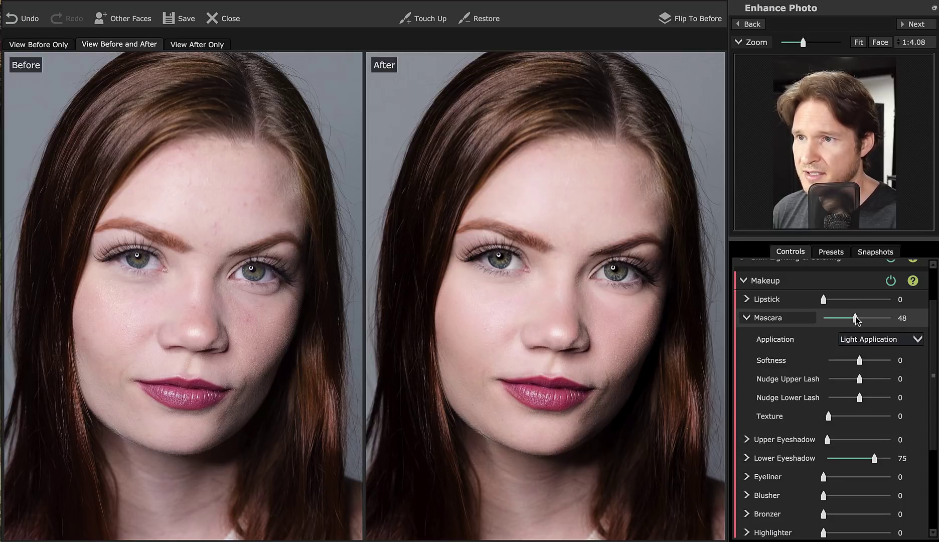
pyautogui.moveTo(855, 317); pyautogui.dragTo(844, 318)
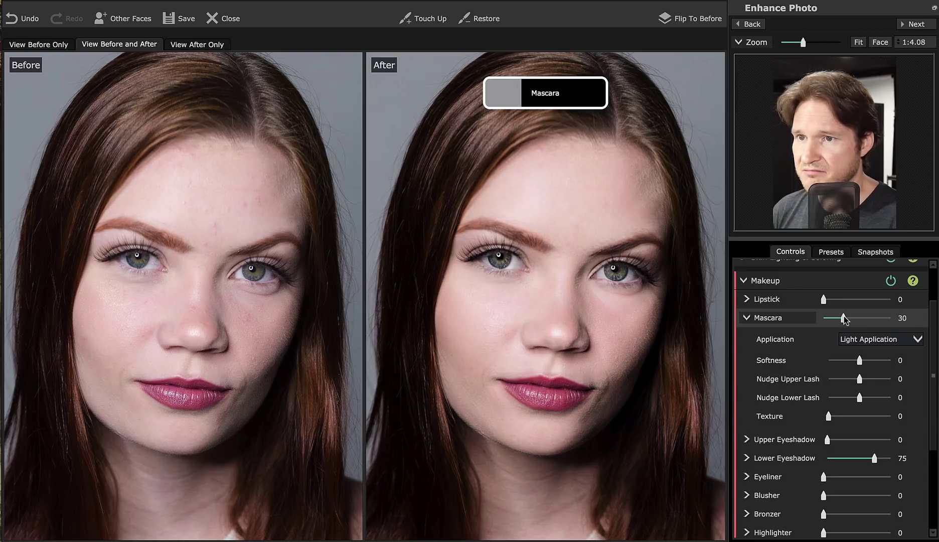
pyautogui.click(800, 324)
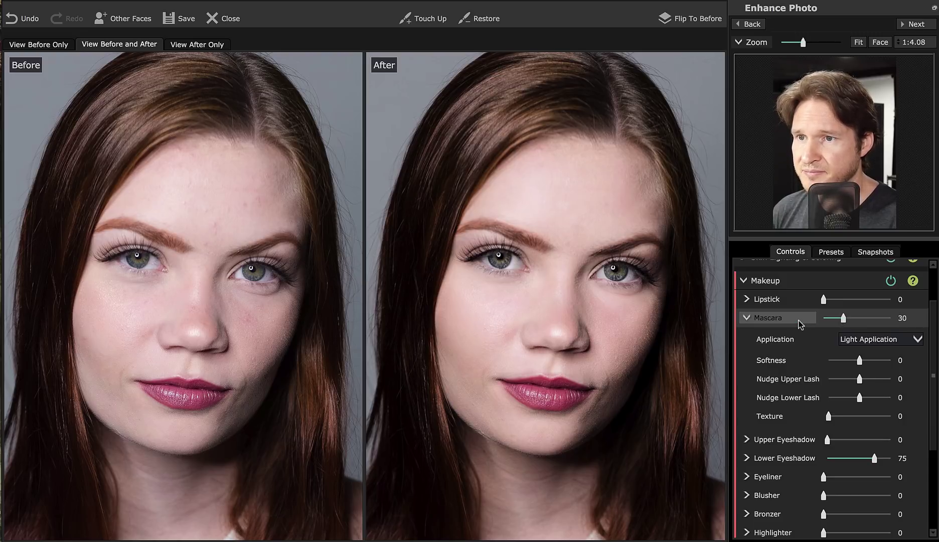
pyautogui.click(802, 320)
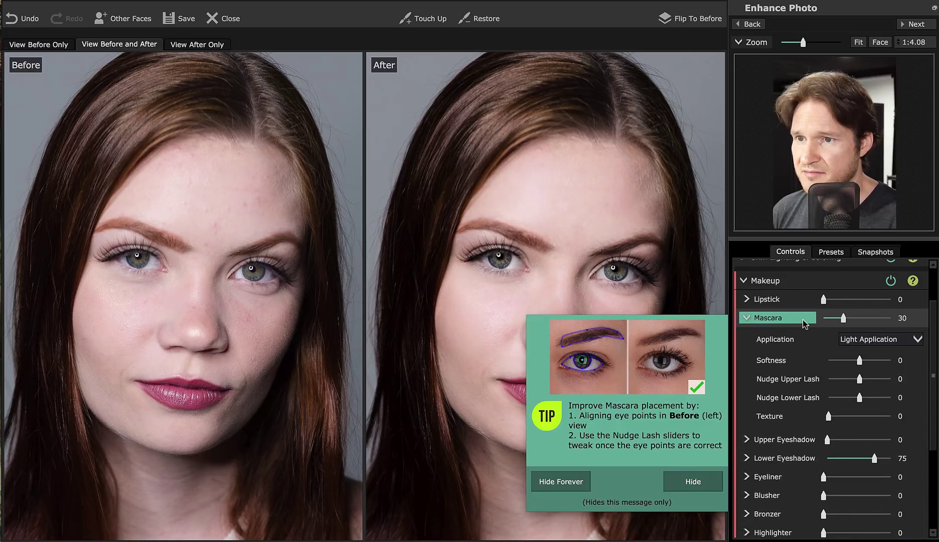
pyautogui.click(802, 320)
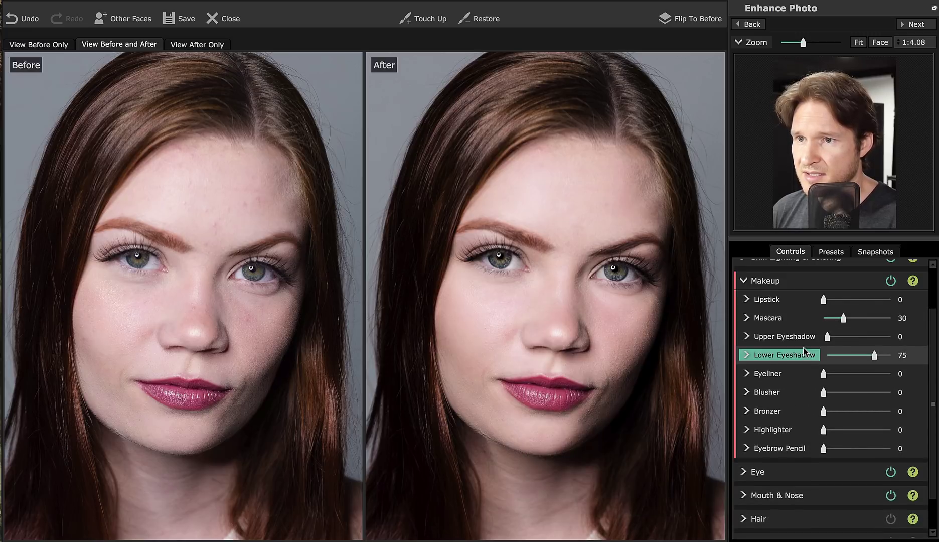
# - Try Upper Eyeshadow at 21 and return it to 0
pyautogui.click(802, 337)
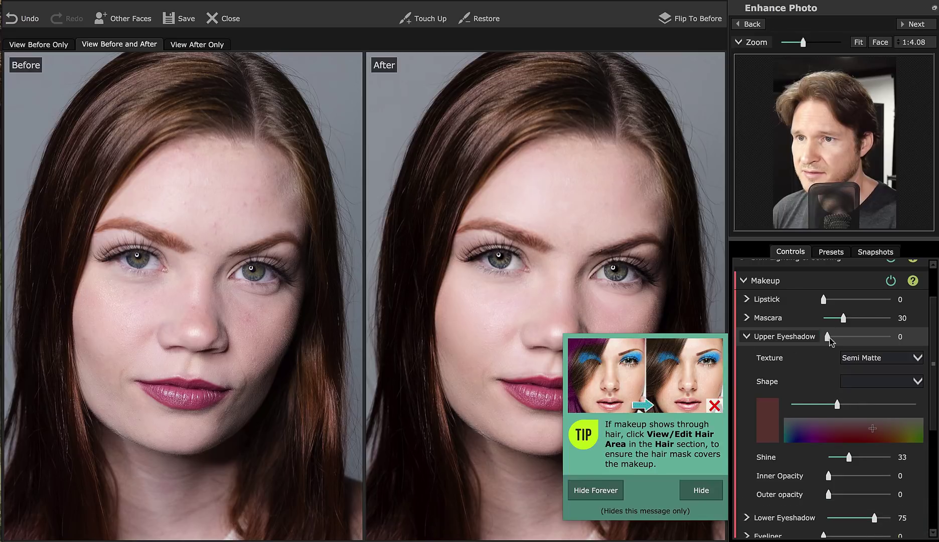
pyautogui.moveTo(827, 337)
pyautogui.mouseDown()
pyautogui.moveTo(849, 338)
pyautogui.moveTo(814, 338)
pyautogui.mouseUp()
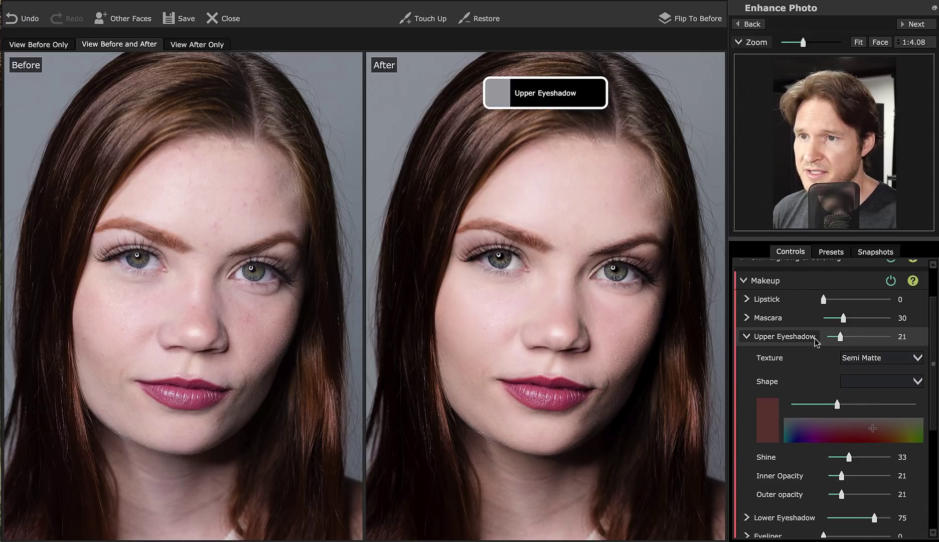
pyautogui.click(791, 340)
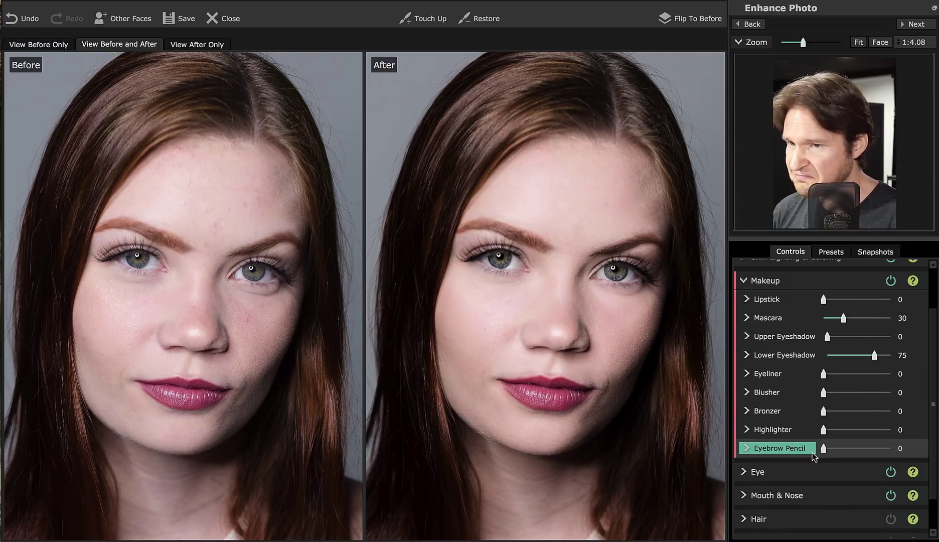
# - Set the Master Fade of the Eye enhancements to 33 and collapse the Eye settings
pyautogui.click(830, 480)
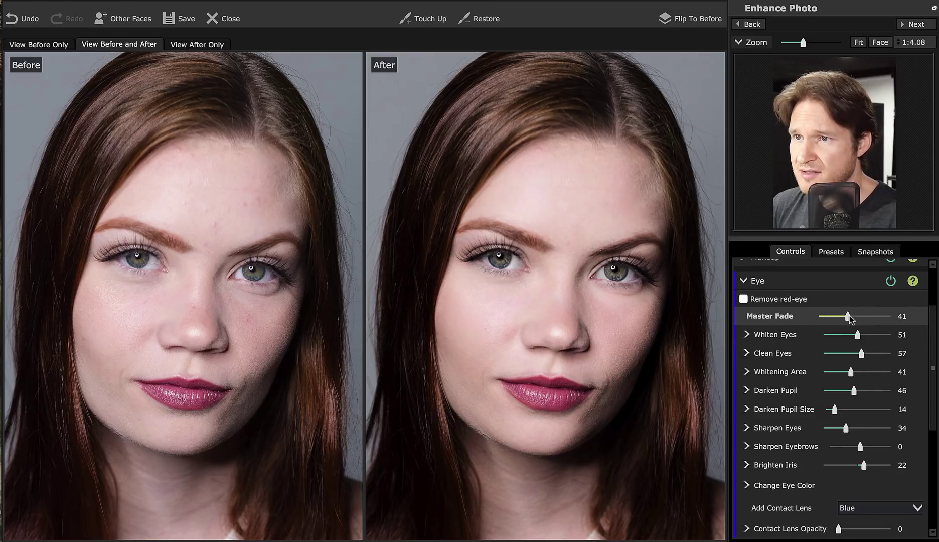
pyautogui.moveTo(850, 315)
pyautogui.mouseDown()
pyautogui.moveTo(860, 316)
pyautogui.moveTo(841, 315)
pyautogui.mouseUp()
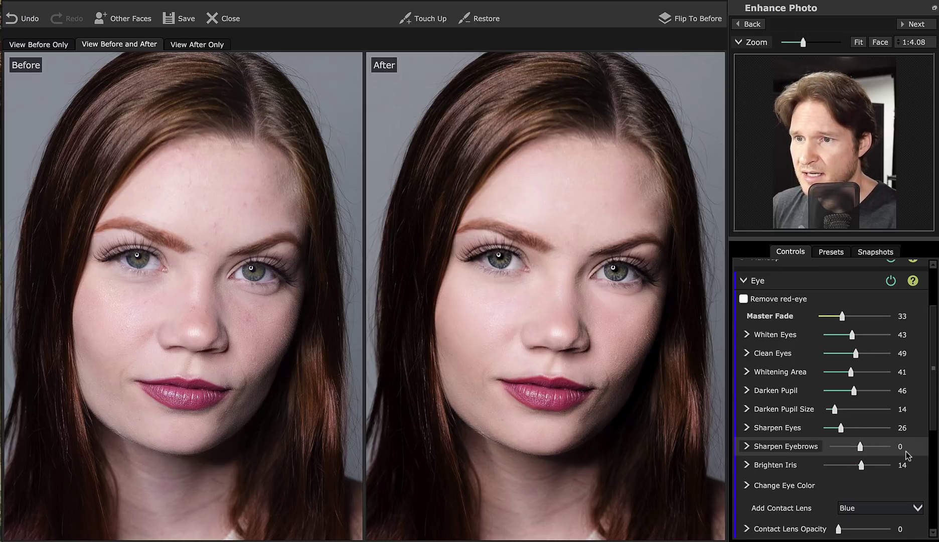
pyautogui.click(920, 482)
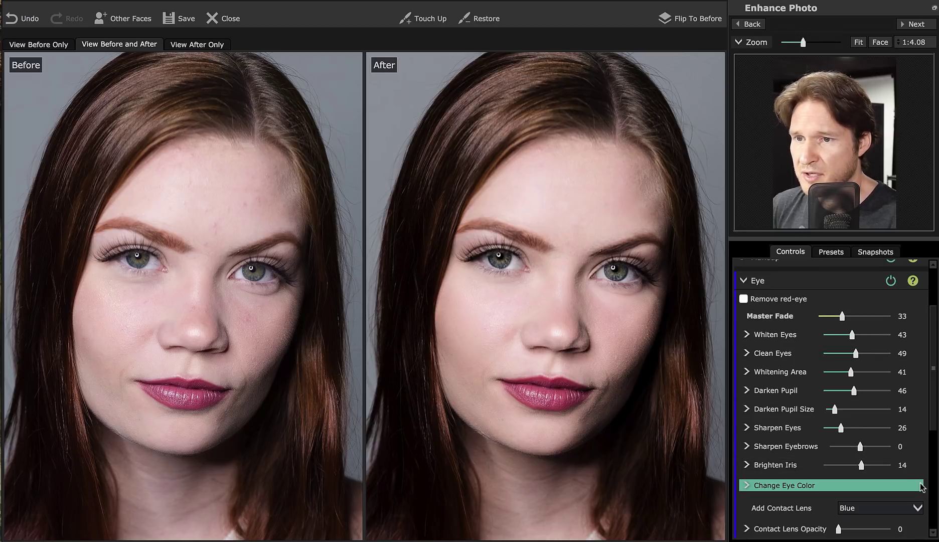
pyautogui.click(830, 282)
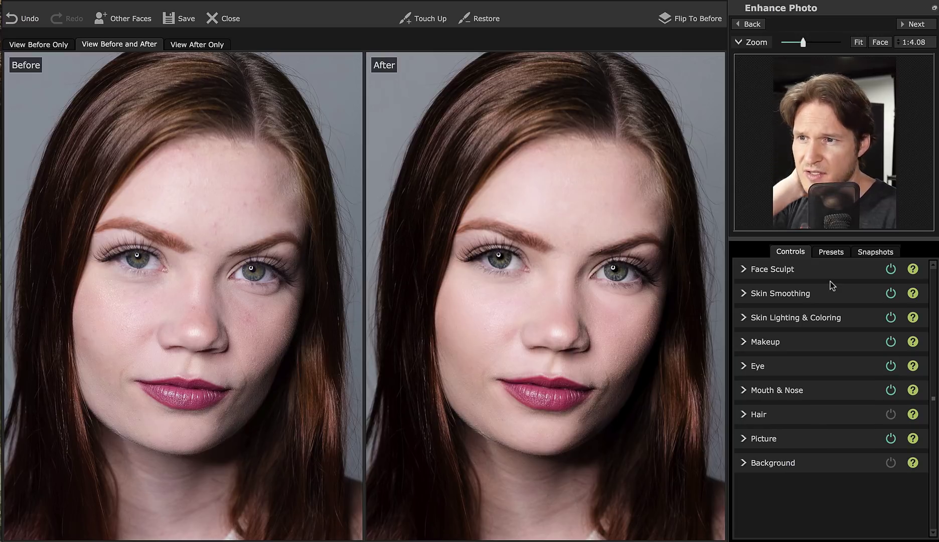
# - Save a snapshot of the current retouch named "Skin Coloring"
pyautogui.click(875, 252)
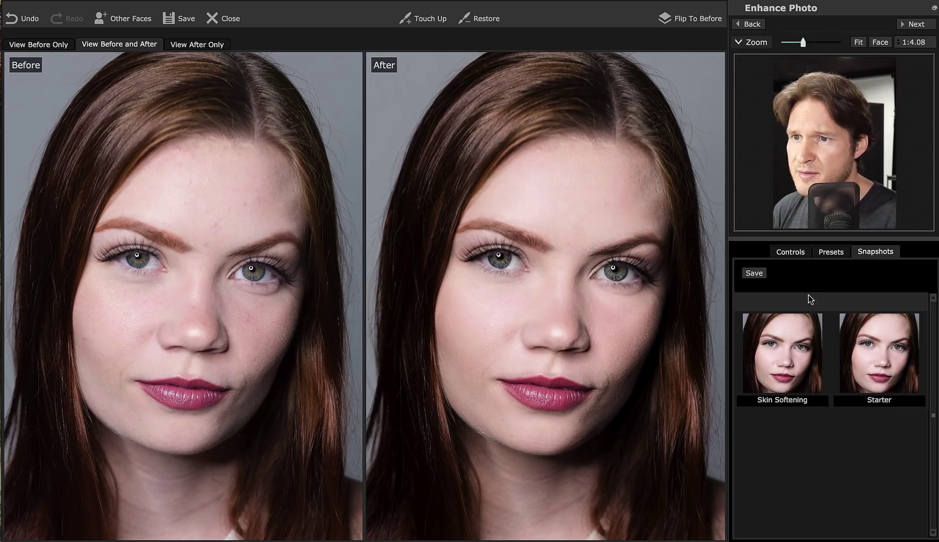
pyautogui.click(755, 273)
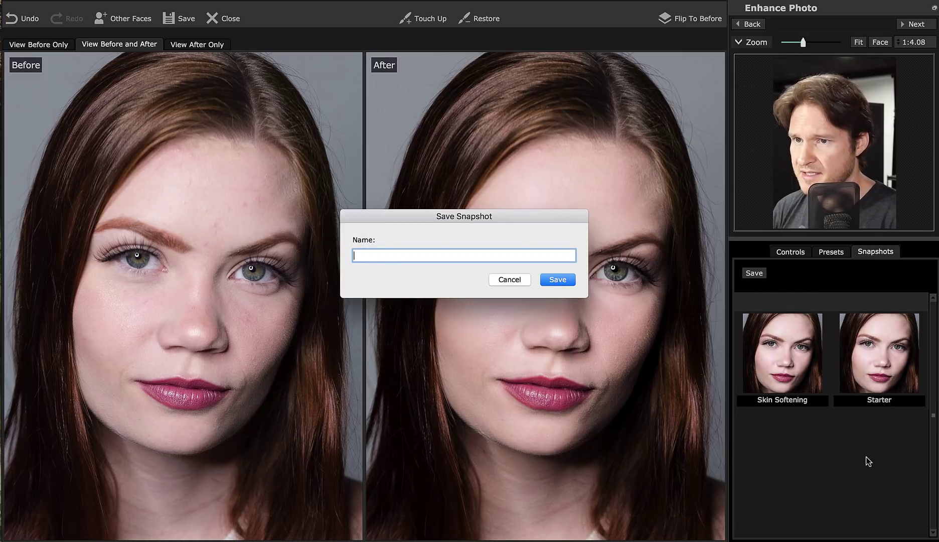
pyautogui.write('Skin')
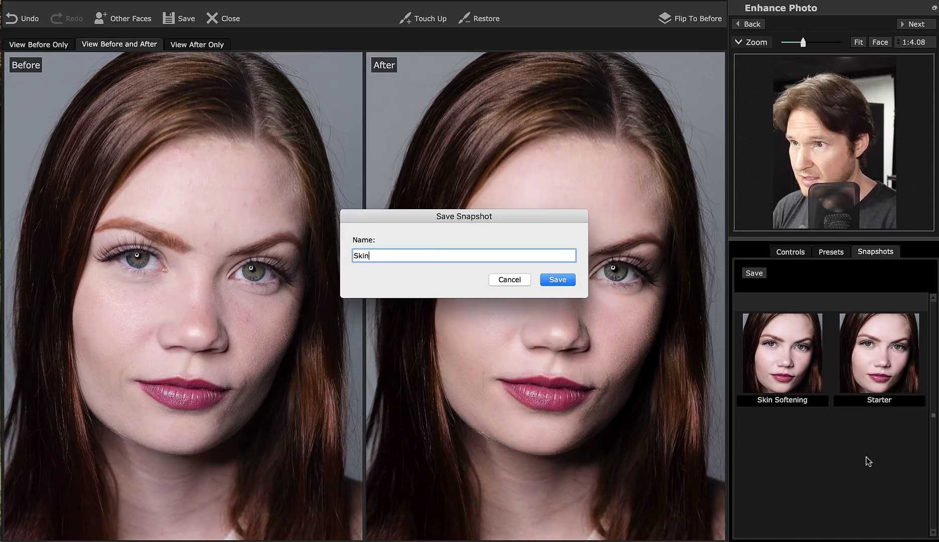
pyautogui.write(' Coloring')
pyautogui.press('Return')
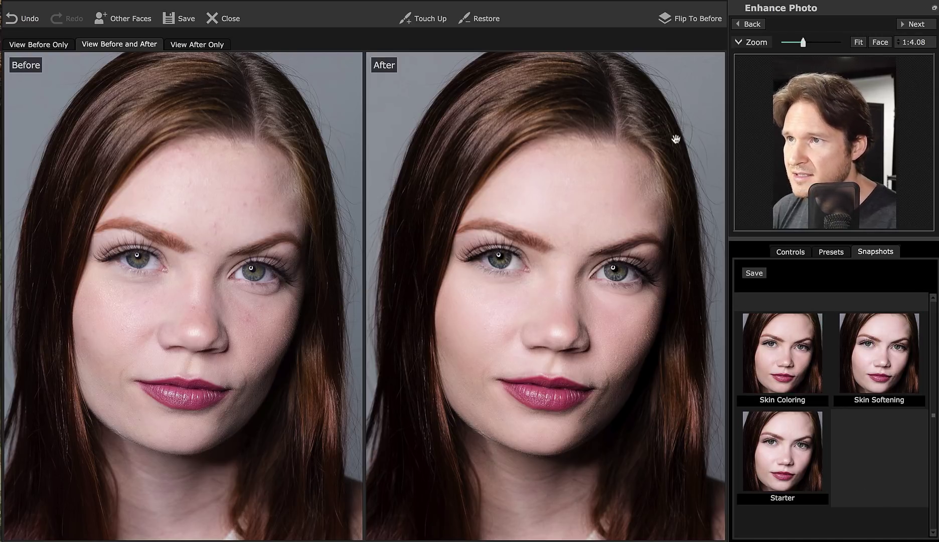
# - Try the Touch Up brush at size 10 on the retouched face and exit Touch Up mode
pyautogui.click(423, 18)
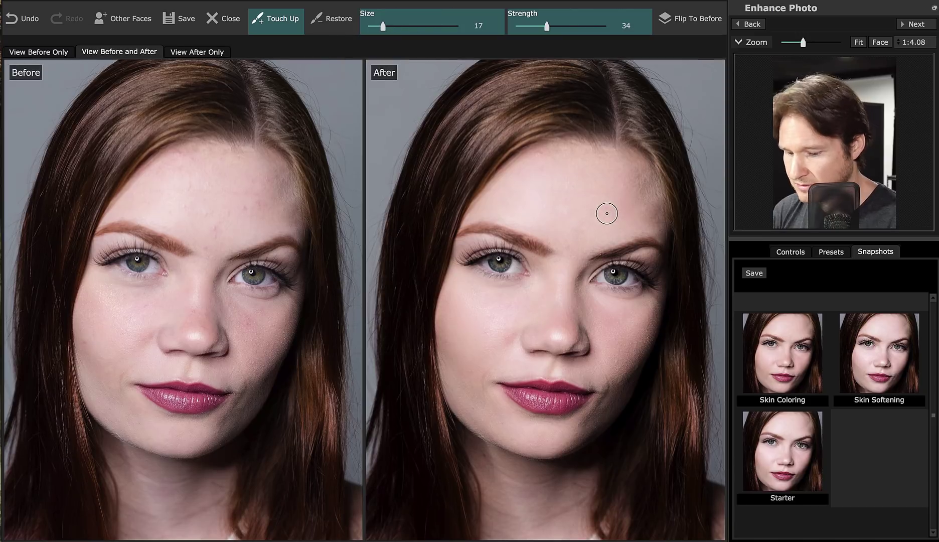
pyautogui.scroll(-3, 624, 204)
pyautogui.scroll(-4, 627, 206)
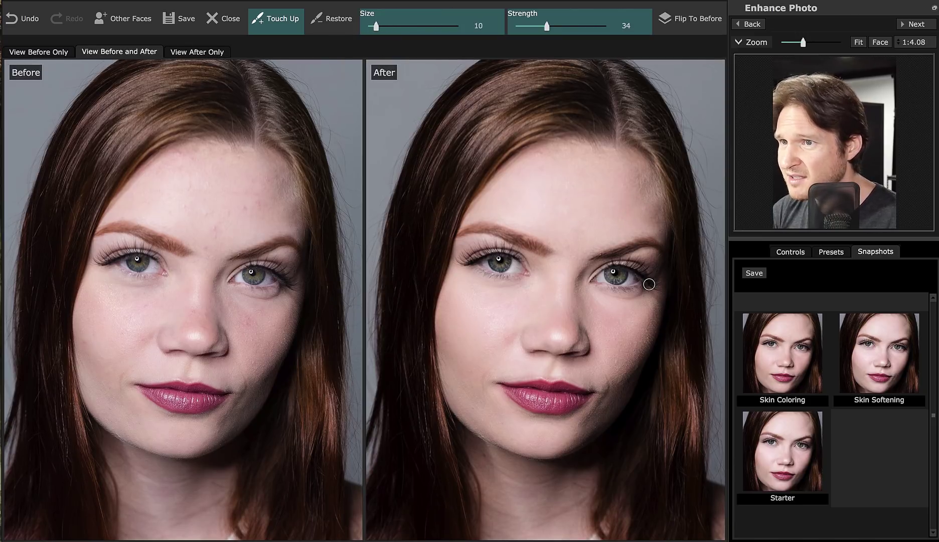
pyautogui.click(297, 24)
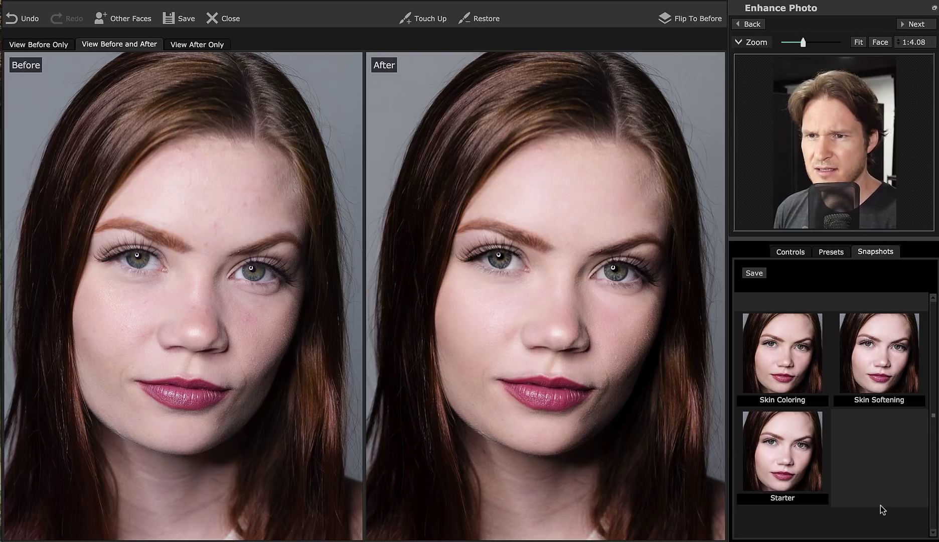
# - Go through the Skin Lighting & Coloring controls and expand the Picture settings
pyautogui.click(787, 252)
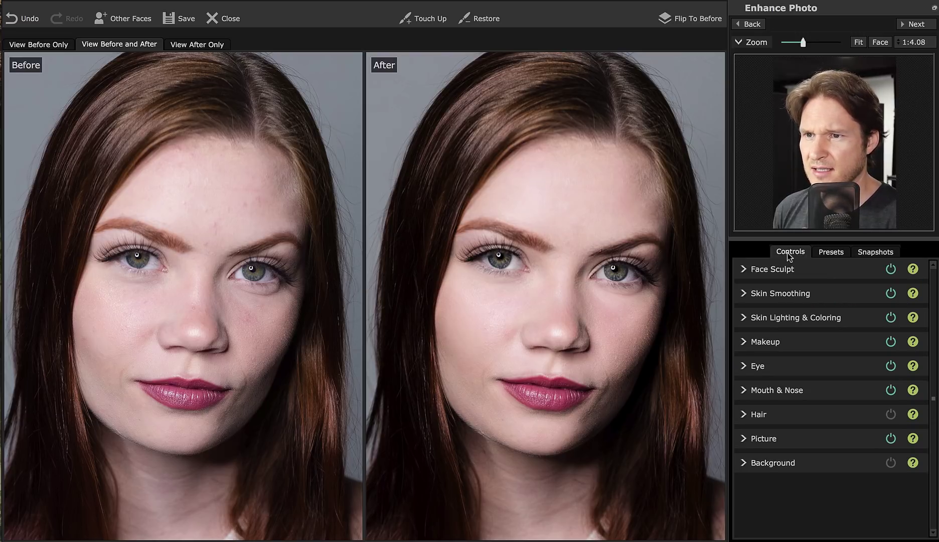
pyautogui.click(838, 324)
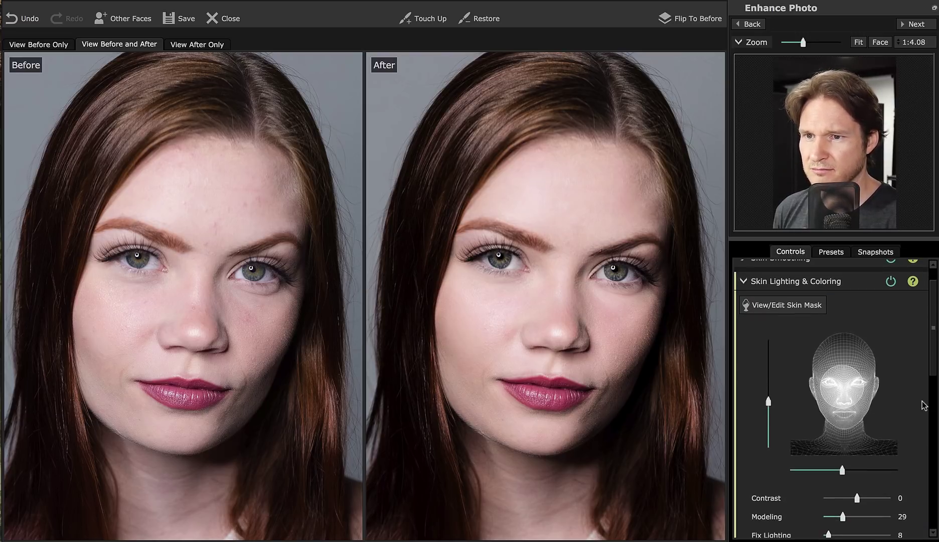
pyautogui.scroll(-3, 928, 403)
pyautogui.scroll(-5, 929, 403)
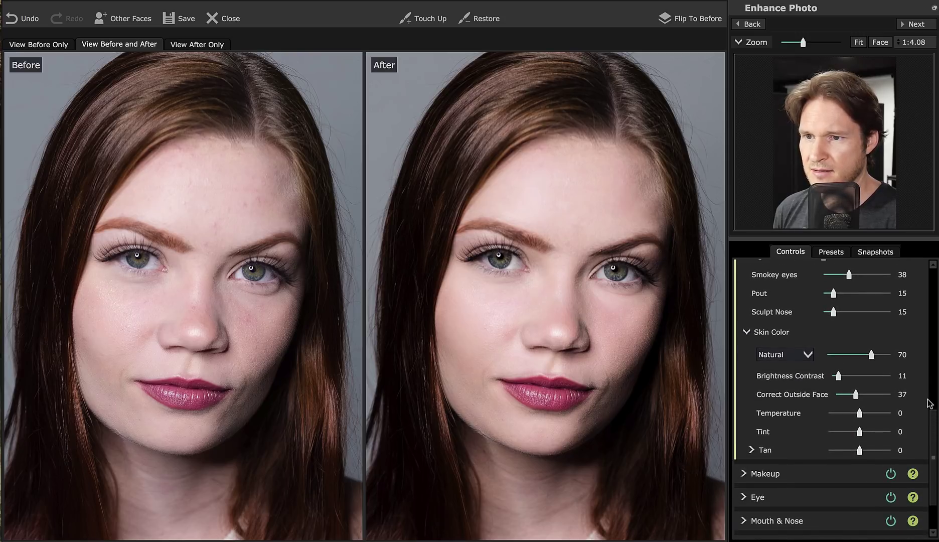
pyautogui.scroll(-2, 929, 403)
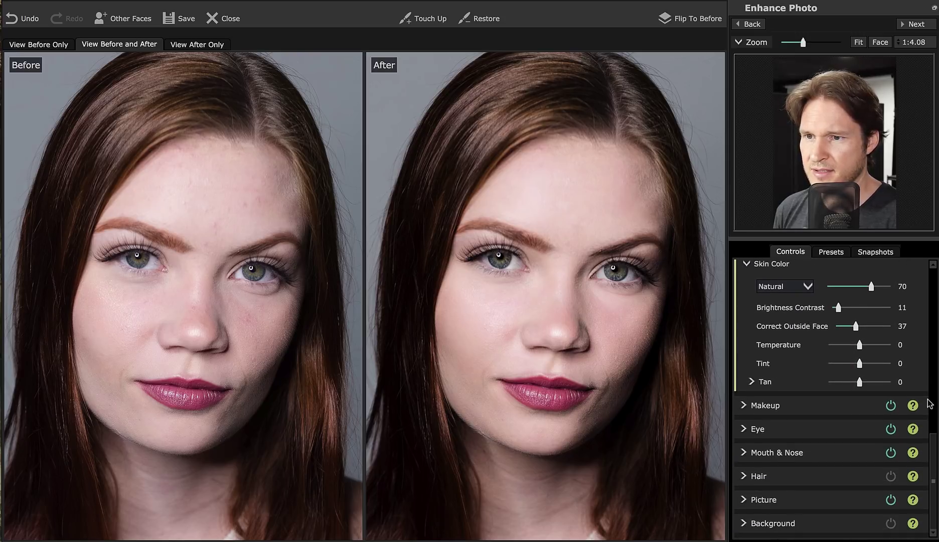
pyautogui.click(813, 501)
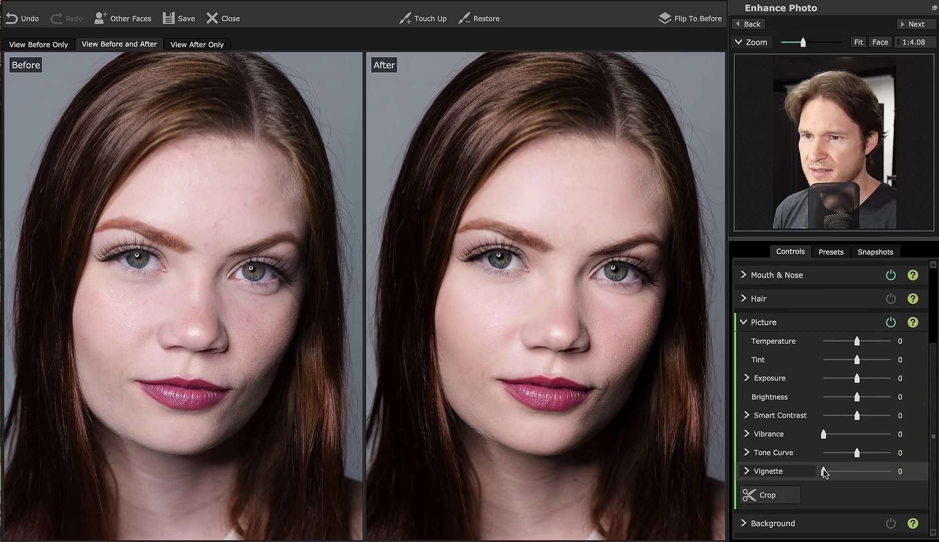
# - Try a Vignette of 37 with Radius 53 on the fully fitted portrait, test its maximum strength, and reset it
pyautogui.click(858, 42)
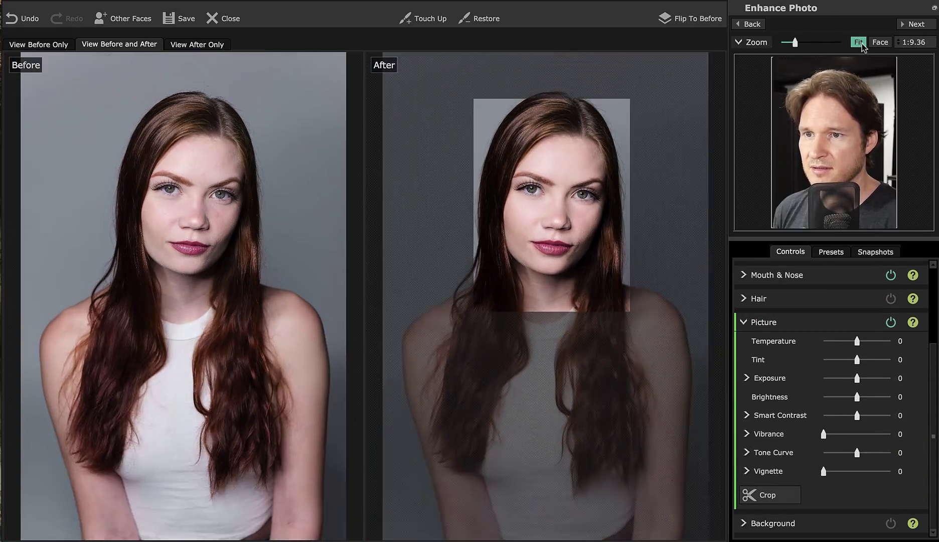
pyautogui.moveTo(823, 471)
pyautogui.mouseDown()
pyautogui.moveTo(852, 476)
pyautogui.moveTo(832, 474)
pyautogui.mouseUp()
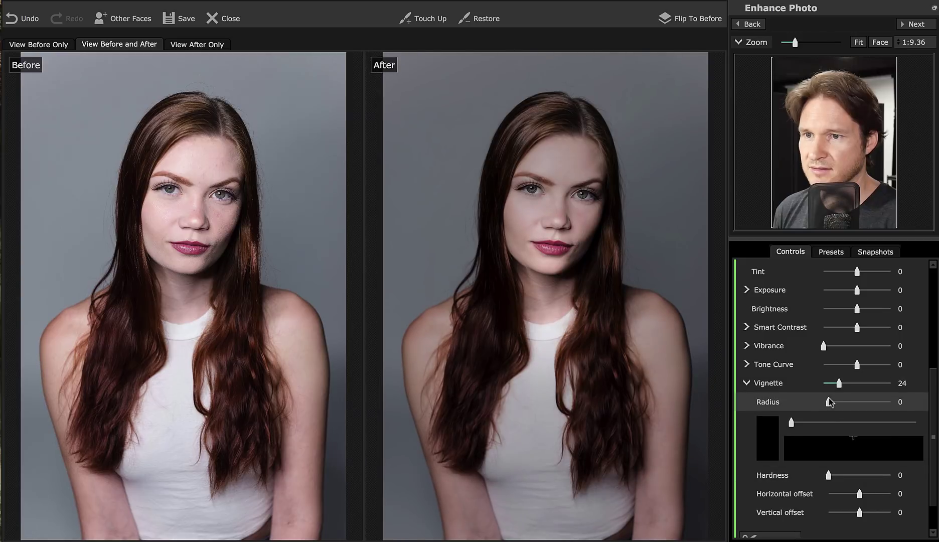
pyautogui.moveTo(826, 402); pyautogui.dragTo(847, 384)
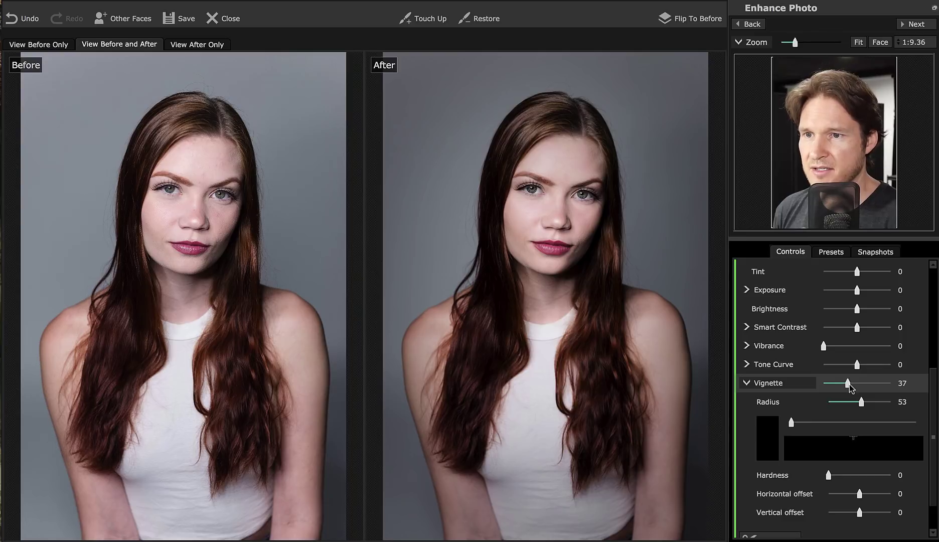
pyautogui.moveTo(848, 384); pyautogui.dragTo(791, 402)
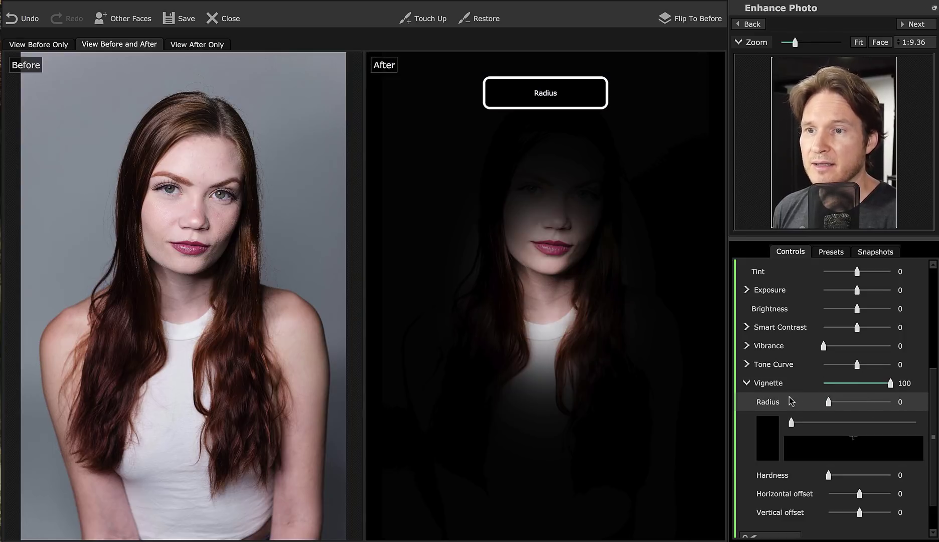
pyautogui.doubleClick(790, 384)
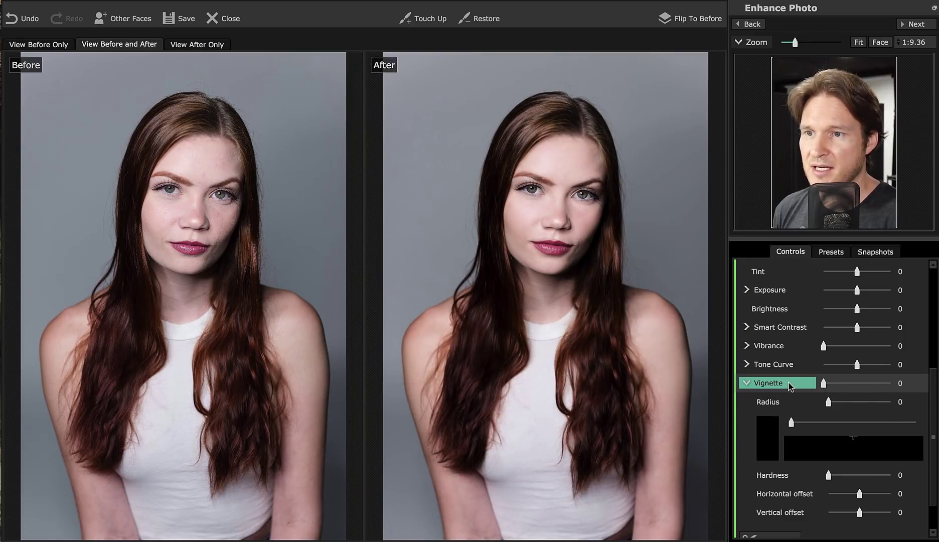
pyautogui.click(790, 385)
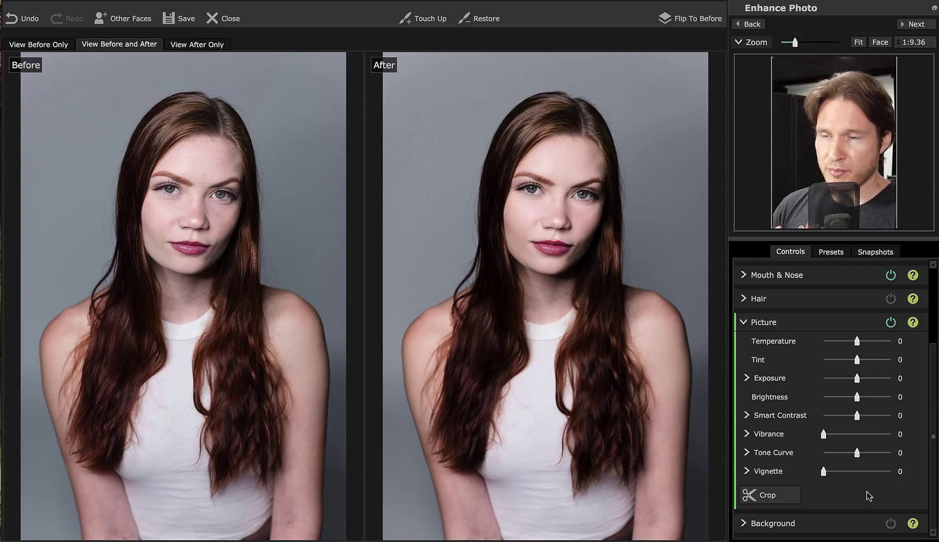
# - Expand the Background settings, browse Finder through 01-Photos and 3-Commercial to the Edible Austin folder, and close the Finder window
pyautogui.click(853, 524)
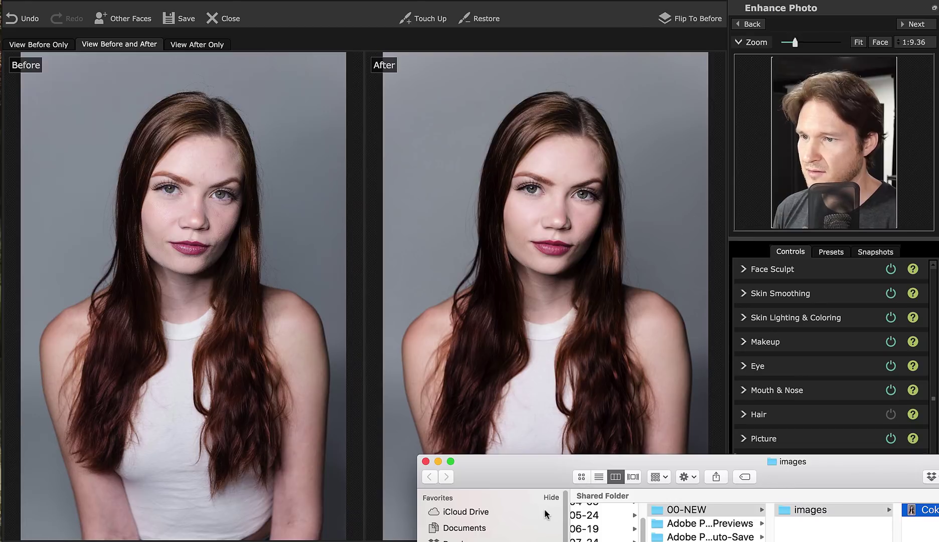
pyautogui.click(451, 539)
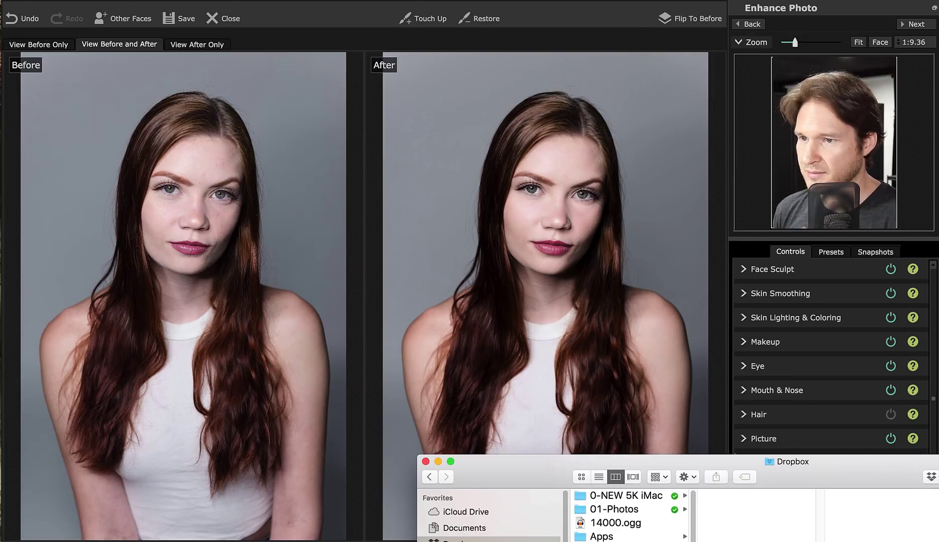
pyautogui.click(654, 510)
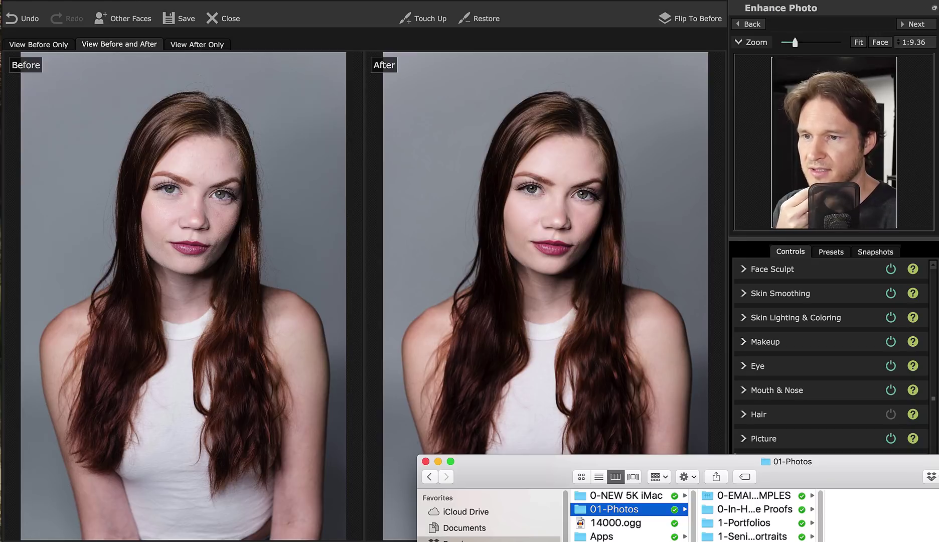
pyautogui.press('Right')
pyautogui.press('3')
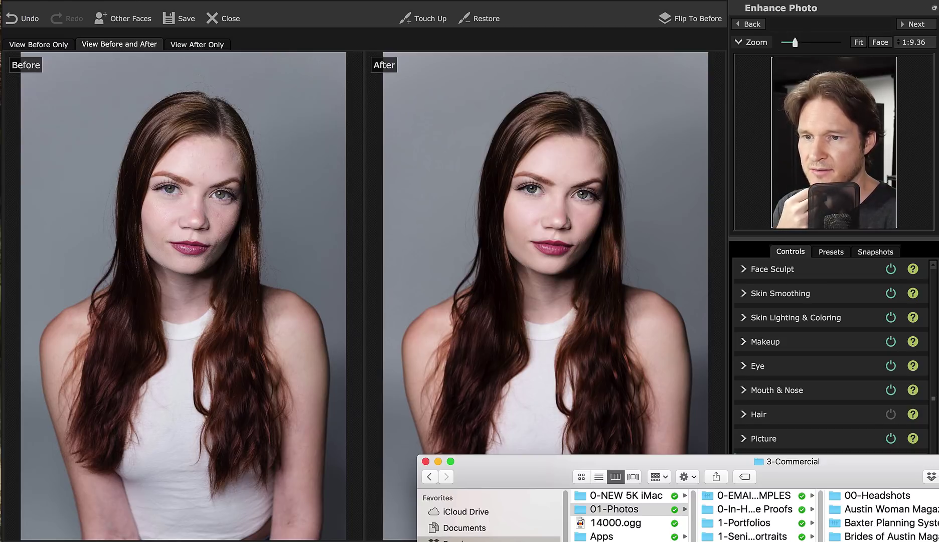
pyautogui.press('Right')
pyautogui.press('e')
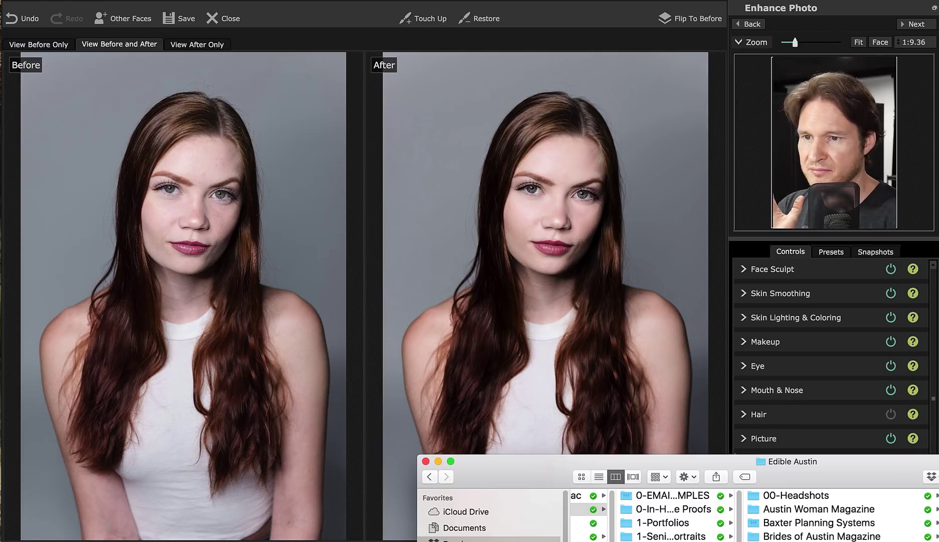
pyautogui.scroll(-4, 842, 517)
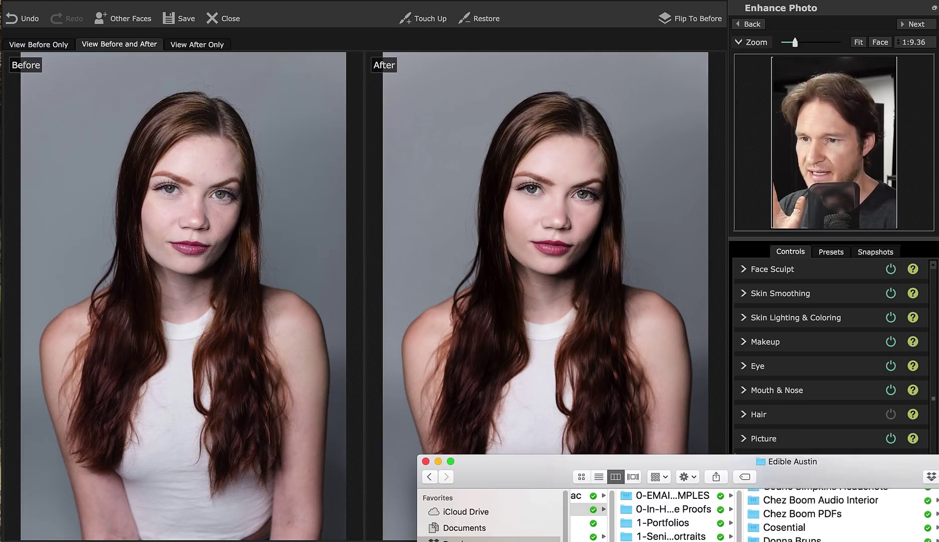
pyautogui.click(425, 461)
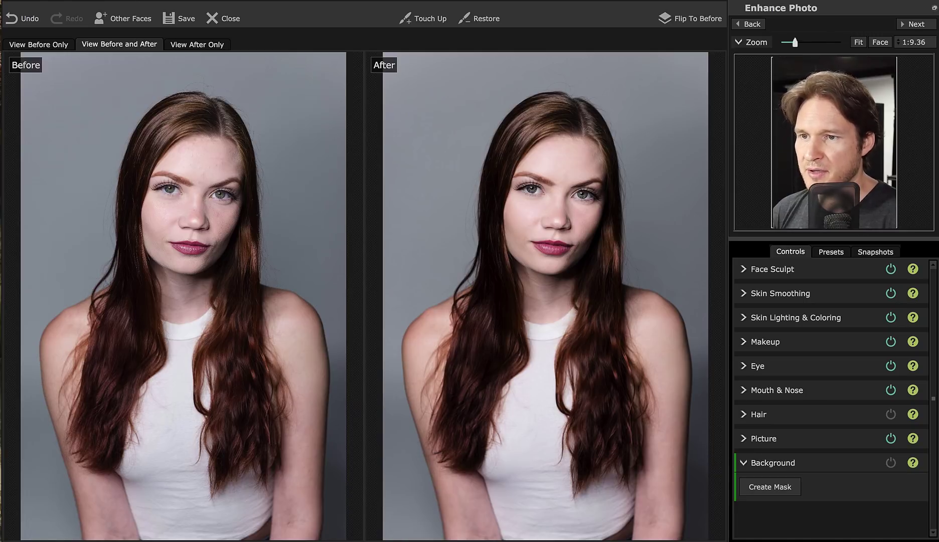
# - Create a mask separating the background from the woman and dismiss the Background Controls tutorial
pyautogui.click(776, 488)
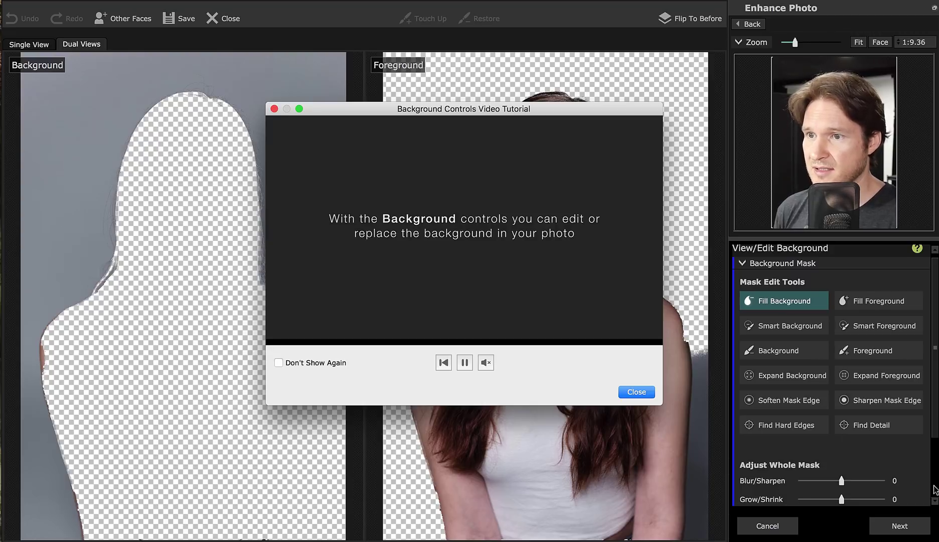
pyautogui.click(623, 396)
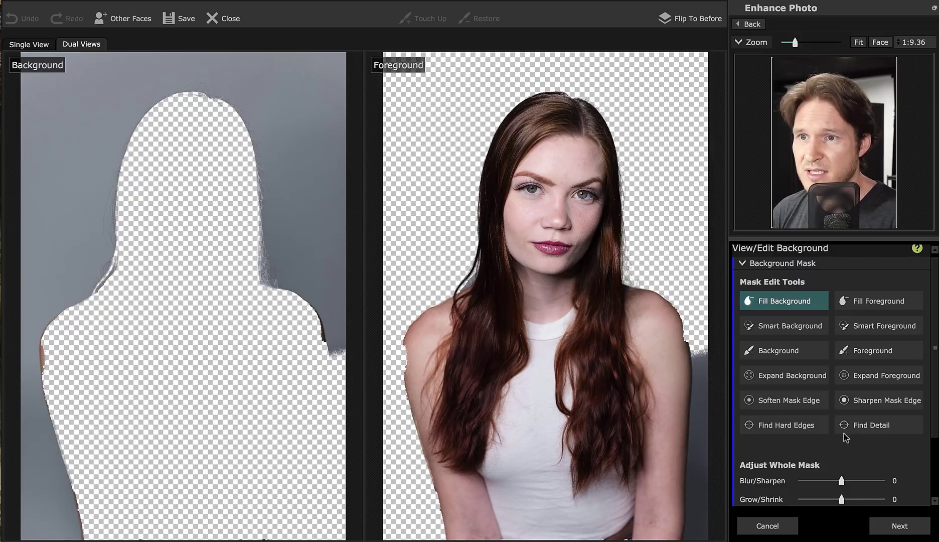
# - Paint along the outer edge of the arm below the brightly masked shoulder with the Smart Background brush at size 15, undoing the first stroke
pyautogui.click(780, 327)
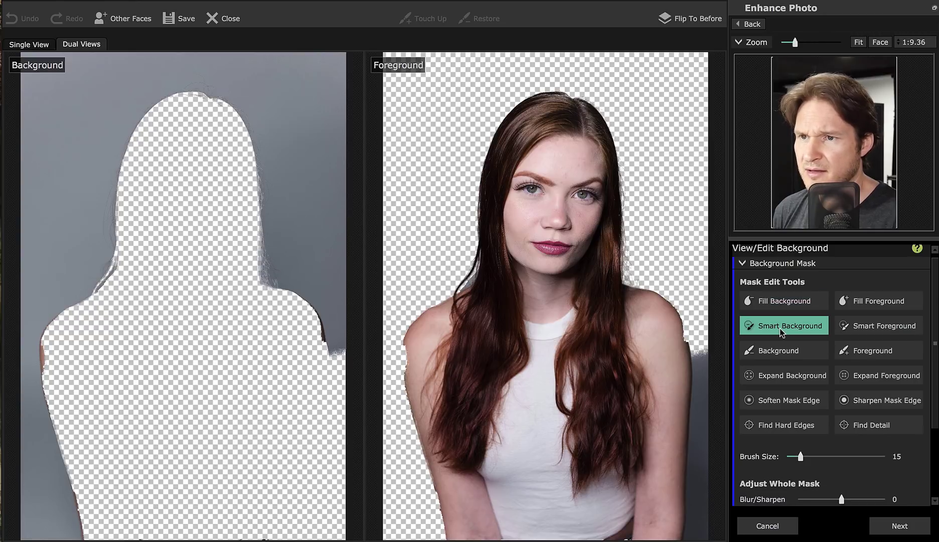
pyautogui.moveTo(54, 368)
pyautogui.mouseDown()
pyautogui.moveTo(51, 348)
pyautogui.moveTo(51, 368)
pyautogui.moveTo(52, 347)
pyautogui.moveTo(58, 390)
pyautogui.moveTo(52, 354)
pyautogui.mouseUp()
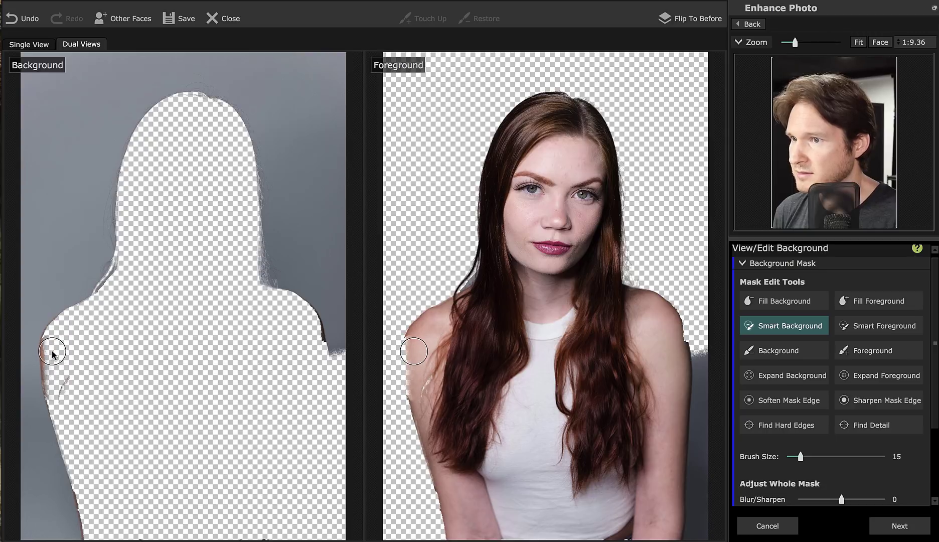
pyautogui.hotkey('ctrl', 'z')
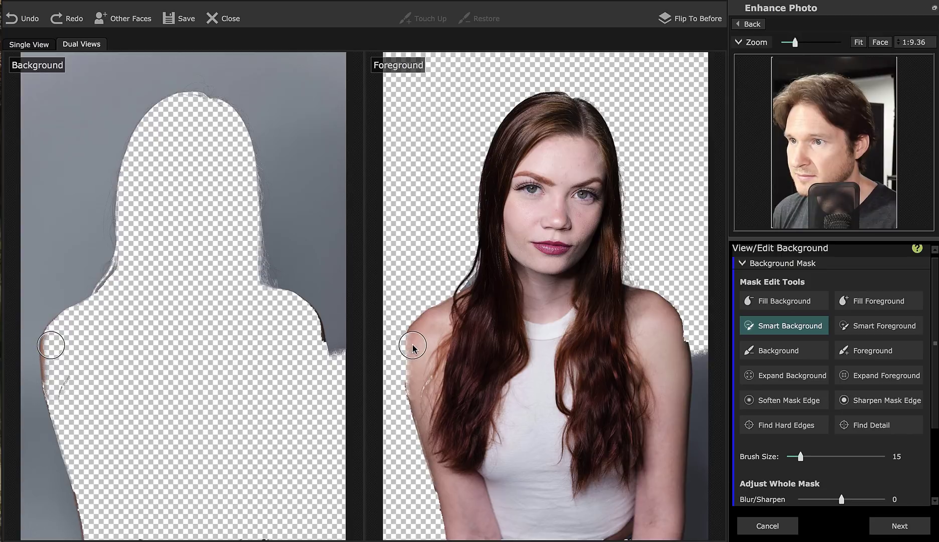
pyautogui.moveTo(415, 361); pyautogui.dragTo(414, 364)
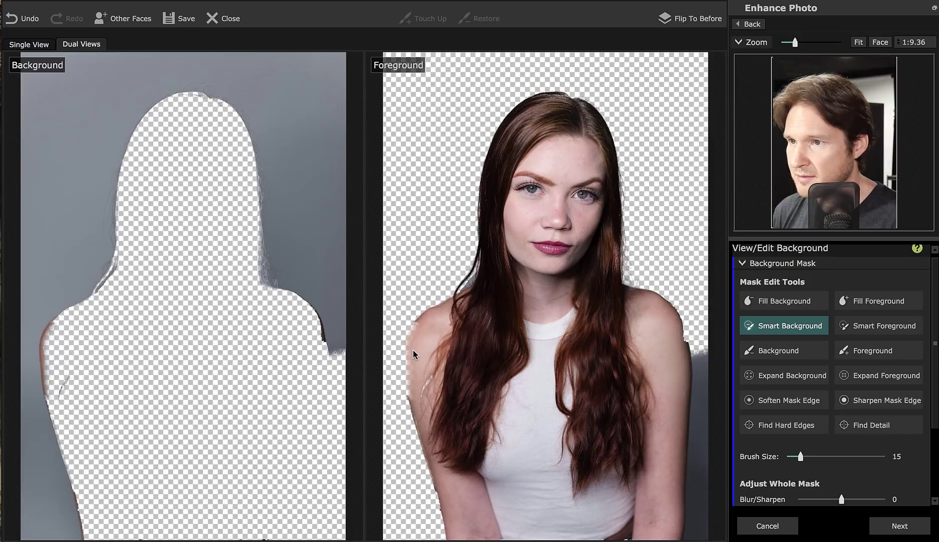
# - Bring the outer edges of both upper arms back into the foreground with the Smart Foreground and Foreground brushes at size 15
pyautogui.click(873, 326)
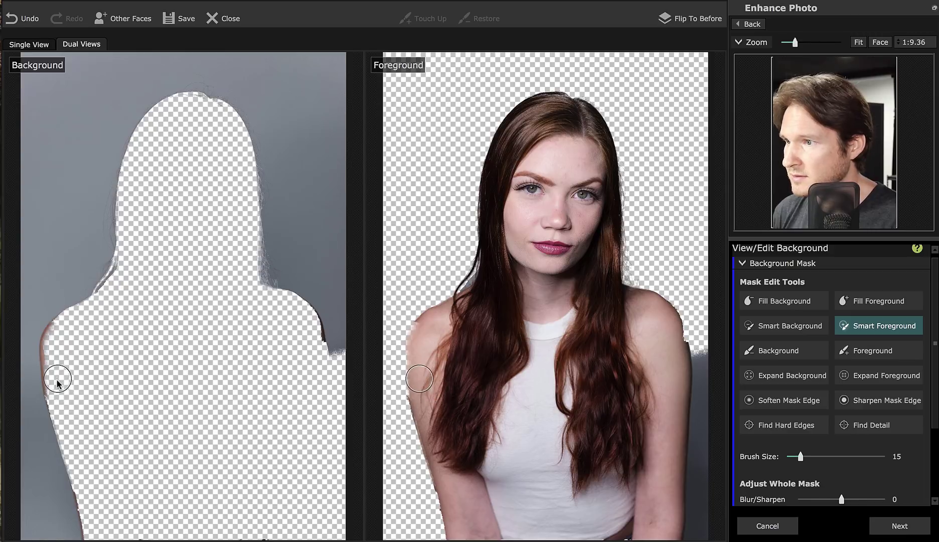
pyautogui.moveTo(53, 362)
pyautogui.mouseDown()
pyautogui.moveTo(63, 327)
pyautogui.moveTo(50, 344)
pyautogui.moveTo(53, 396)
pyautogui.moveTo(61, 330)
pyautogui.moveTo(50, 387)
pyautogui.mouseUp()
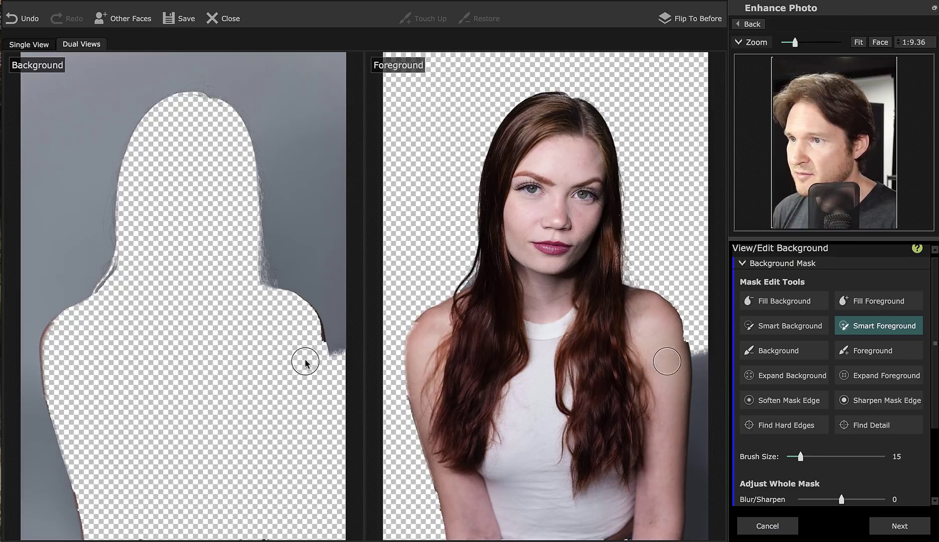
pyautogui.moveTo(304, 361)
pyautogui.mouseDown()
pyautogui.moveTo(316, 353)
pyautogui.moveTo(311, 329)
pyautogui.mouseUp()
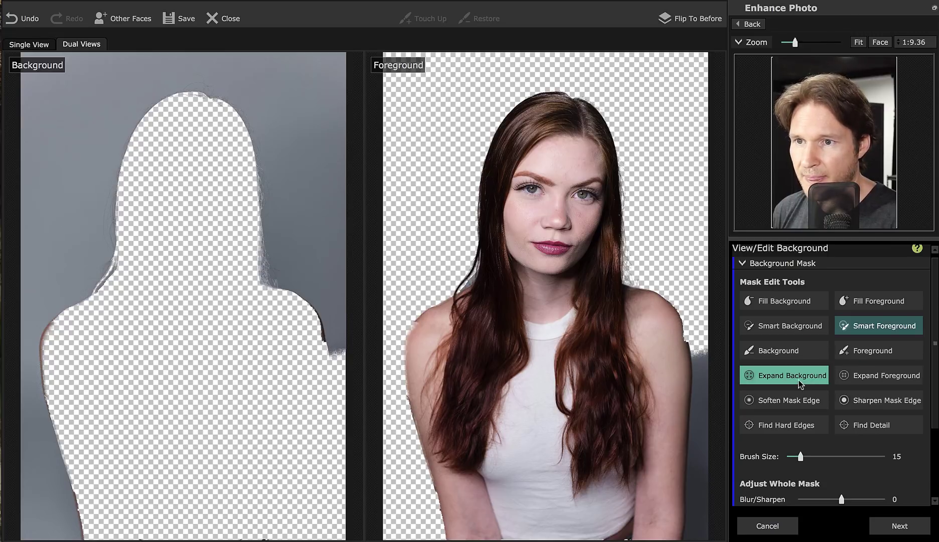
pyautogui.click(869, 353)
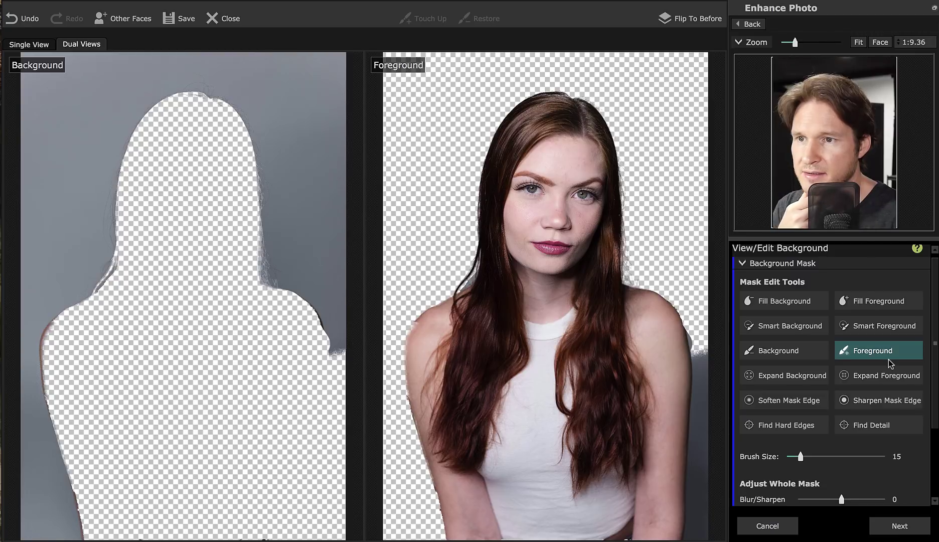
# - Mask out the dark backdrop closely along the outer edge of the arm beside the shadowed wall with the Background brush at size 15
pyautogui.click(823, 351)
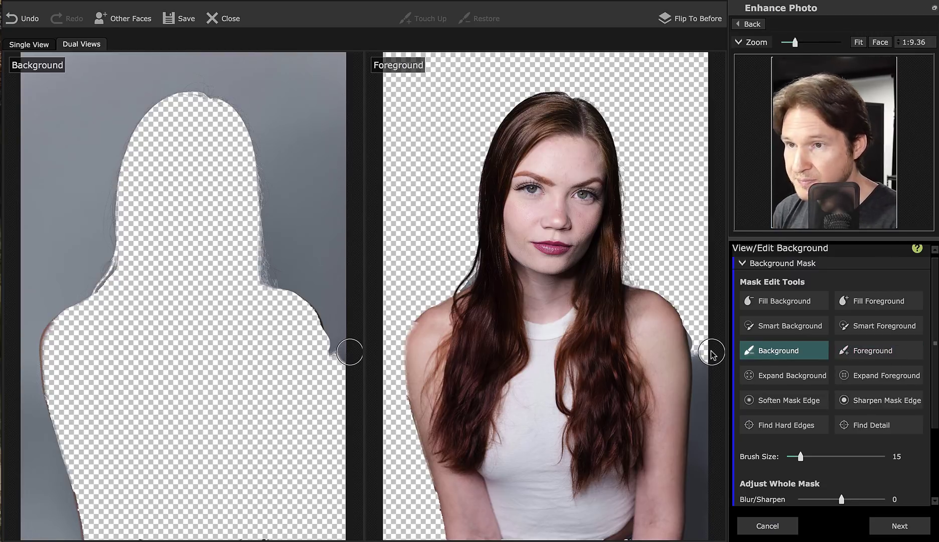
pyautogui.scroll(4, 711, 354)
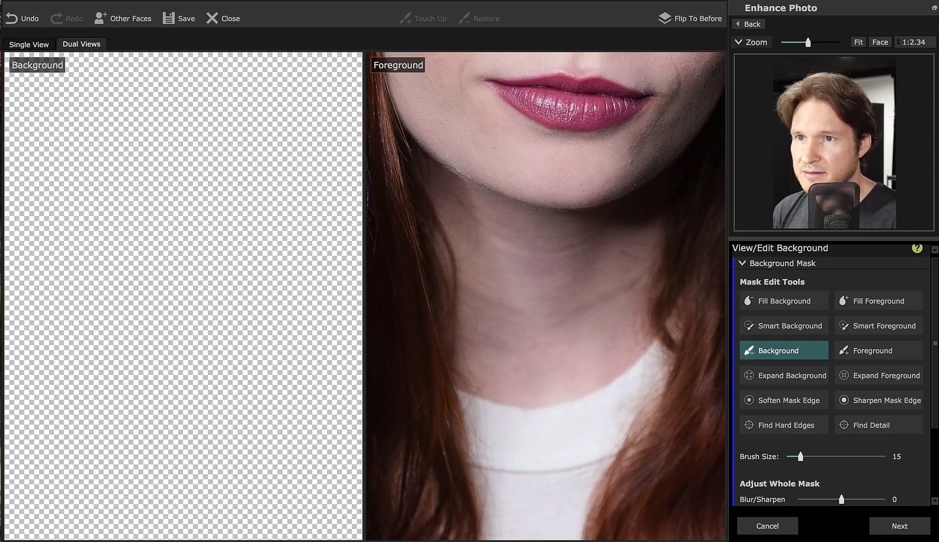
pyautogui.moveTo(827, 140); pyautogui.dragTo(855, 165)
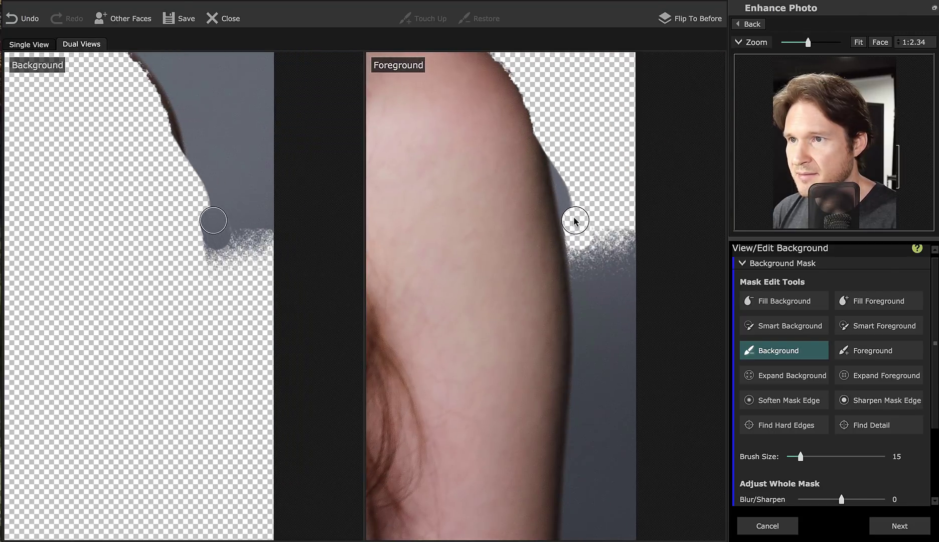
pyautogui.moveTo(574, 220)
pyautogui.mouseDown()
pyautogui.moveTo(559, 153)
pyautogui.moveTo(576, 221)
pyautogui.moveTo(580, 361)
pyautogui.mouseUp()
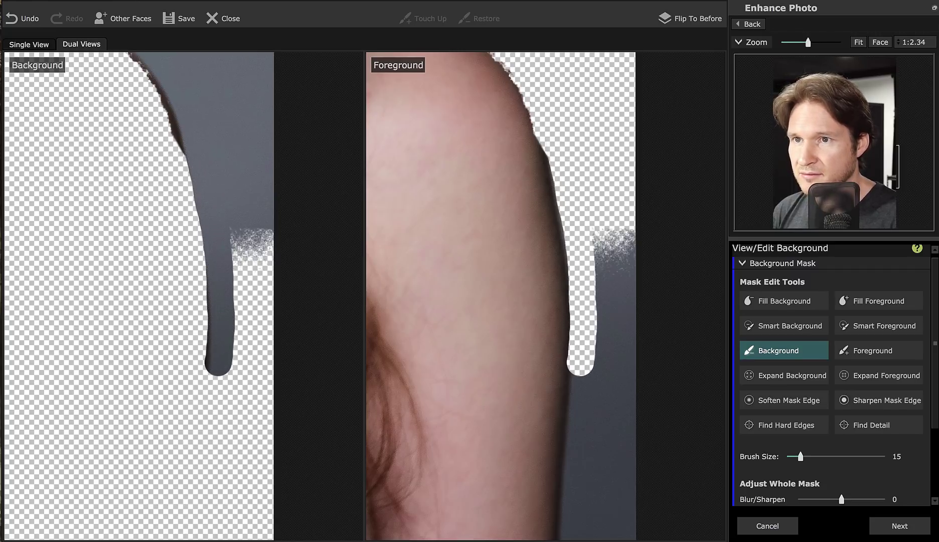
pyautogui.scroll(-6, 690, 94)
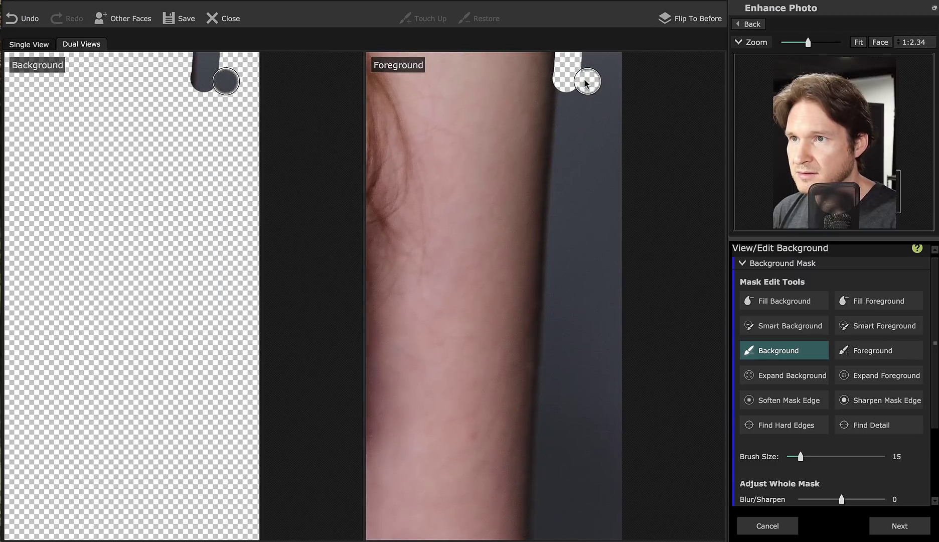
pyautogui.moveTo(566, 80)
pyautogui.mouseDown()
pyautogui.moveTo(569, 104)
pyautogui.moveTo(569, 84)
pyautogui.moveTo(541, 539)
pyautogui.mouseUp()
# - Paint the remaining grey backdrop beside the same arm, from the shoulder to the photo's lower edge, into the background mask
pyautogui.moveTo(853, 190); pyautogui.dragTo(853, 216)
pyautogui.moveTo(552, 249)
pyautogui.mouseDown()
pyautogui.moveTo(535, 418)
pyautogui.moveTo(541, 394)
pyautogui.moveTo(540, 407)
pyautogui.moveTo(626, 410)
pyautogui.moveTo(630, 159)
pyautogui.moveTo(602, 247)
pyautogui.moveTo(601, 364)
pyautogui.moveTo(622, 233)
pyautogui.moveTo(611, 378)
pyautogui.moveTo(568, 389)
pyautogui.moveTo(579, 300)
pyautogui.moveTo(575, 327)
pyautogui.moveTo(576, 163)
pyautogui.moveTo(564, 380)
pyautogui.moveTo(605, 393)
pyautogui.moveTo(583, 195)
pyautogui.moveTo(593, 106)
pyautogui.moveTo(577, 129)
pyautogui.moveTo(576, 115)
pyautogui.moveTo(573, 139)
pyautogui.moveTo(578, 90)
pyautogui.moveTo(606, 151)
pyautogui.moveTo(607, 137)
pyautogui.moveTo(603, 174)
pyautogui.moveTo(617, 106)
pyautogui.moveTo(607, 208)
pyautogui.mouseUp()
pyautogui.click(866, 161)
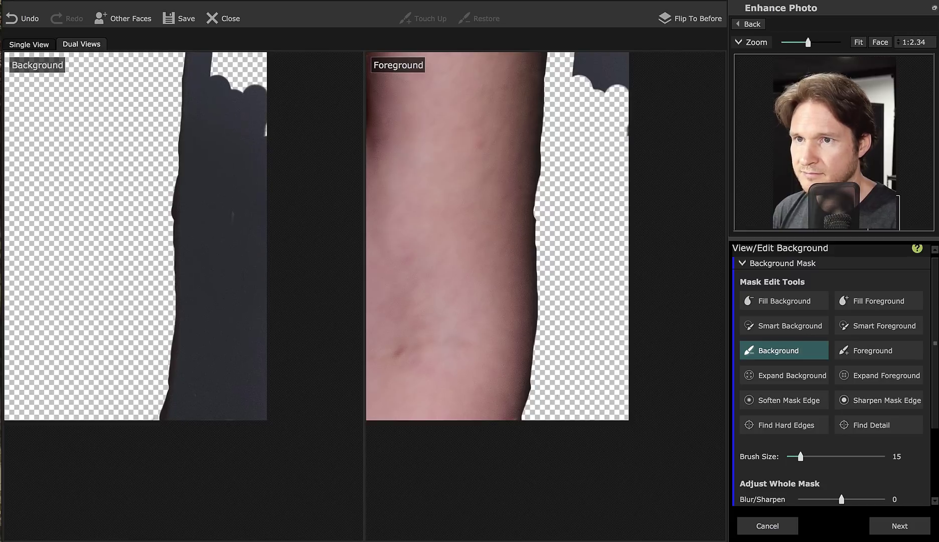
pyautogui.moveTo(584, 289)
pyautogui.mouseDown()
pyautogui.moveTo(622, 274)
pyautogui.moveTo(622, 297)
pyautogui.moveTo(612, 304)
pyautogui.moveTo(604, 294)
pyautogui.moveTo(594, 309)
pyautogui.moveTo(594, 355)
pyautogui.moveTo(623, 312)
pyautogui.moveTo(618, 391)
pyautogui.moveTo(610, 369)
pyautogui.moveTo(590, 403)
pyautogui.moveTo(592, 387)
pyautogui.moveTo(613, 450)
pyautogui.moveTo(622, 432)
pyautogui.moveTo(613, 450)
pyautogui.mouseUp()
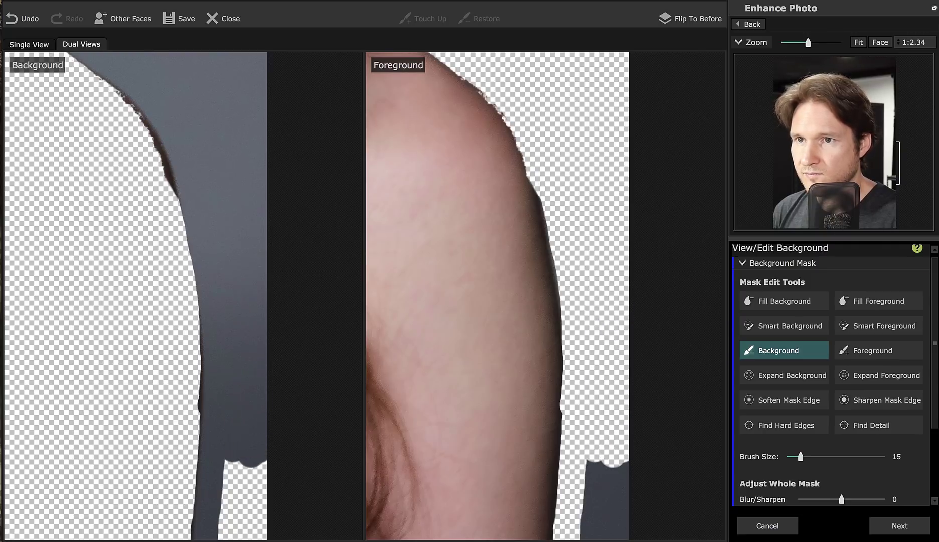
pyautogui.scroll(-5, 496, 296)
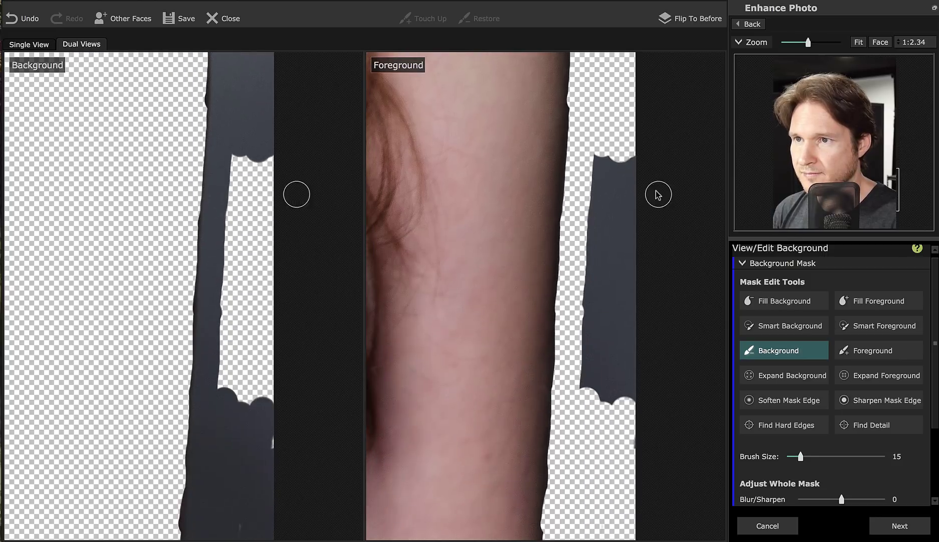
pyautogui.moveTo(609, 150)
pyautogui.mouseDown()
pyautogui.moveTo(613, 171)
pyautogui.moveTo(613, 197)
pyautogui.moveTo(633, 171)
pyautogui.moveTo(622, 295)
pyautogui.mouseUp()
pyautogui.moveTo(617, 358)
pyautogui.mouseDown()
pyautogui.moveTo(634, 294)
pyautogui.moveTo(620, 379)
pyautogui.moveTo(627, 395)
pyautogui.moveTo(599, 363)
pyautogui.moveTo(588, 389)
pyautogui.moveTo(585, 288)
pyautogui.moveTo(581, 321)
pyautogui.moveTo(588, 235)
pyautogui.moveTo(608, 210)
pyautogui.moveTo(613, 295)
pyautogui.mouseUp()
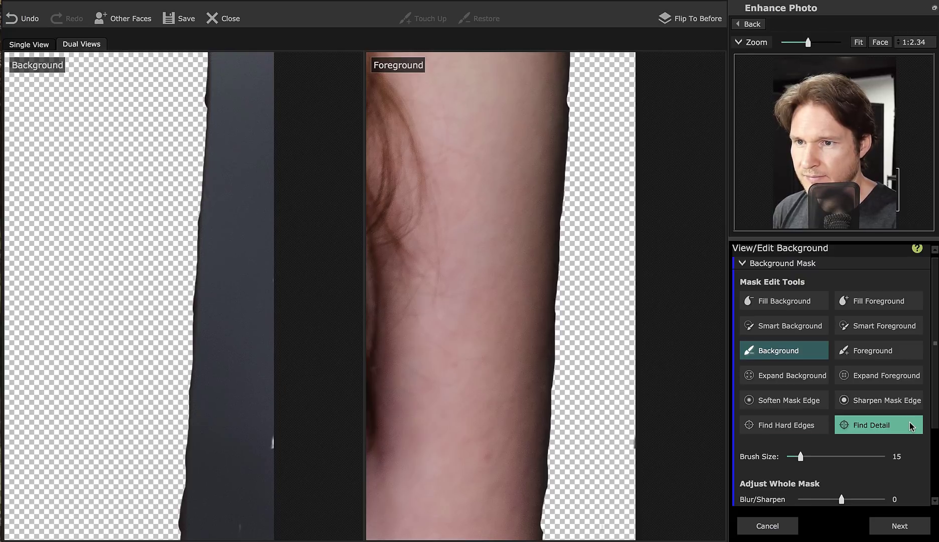
# - Try Soften Mask Edge along the lower outer edge of the arm, set its Strength to 21, and undo the stroke
pyautogui.click(785, 399)
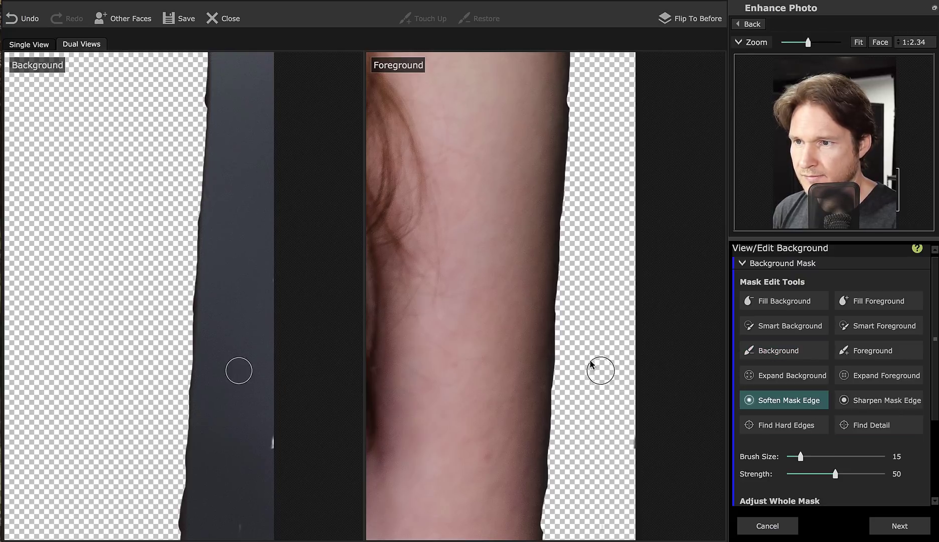
pyautogui.moveTo(556, 350); pyautogui.dragTo(549, 517)
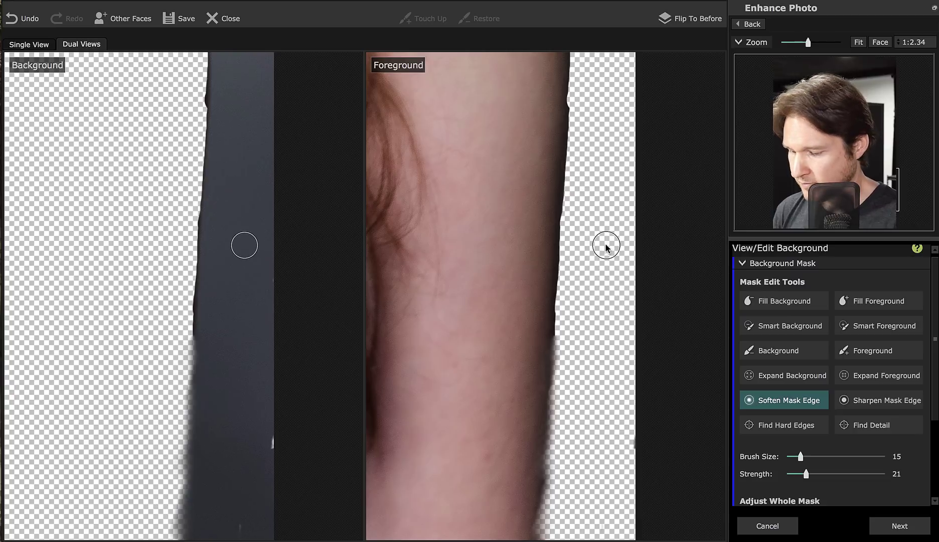
pyautogui.hotkey('ctrl', 'z')
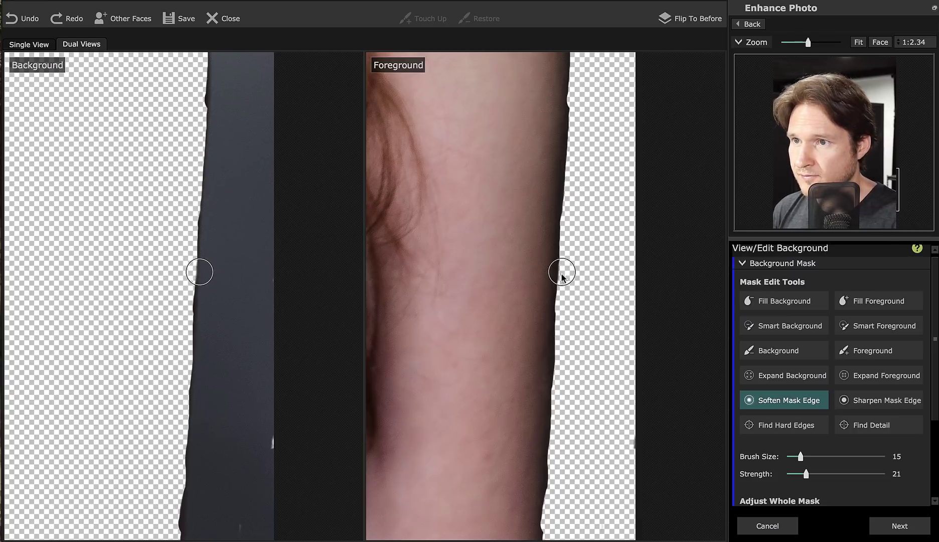
# - Soften the mask edge along the outer arm and over the shoulder beside the shadowed wall, with brush size 15 and Strength 21
pyautogui.moveTo(557, 393); pyautogui.dragTo(539, 534)
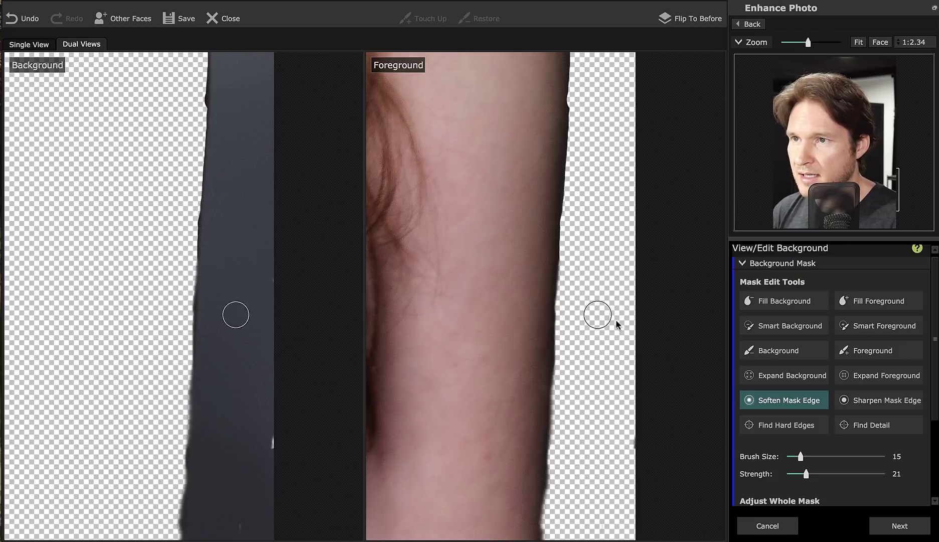
pyautogui.moveTo(567, 99); pyautogui.dragTo(556, 319)
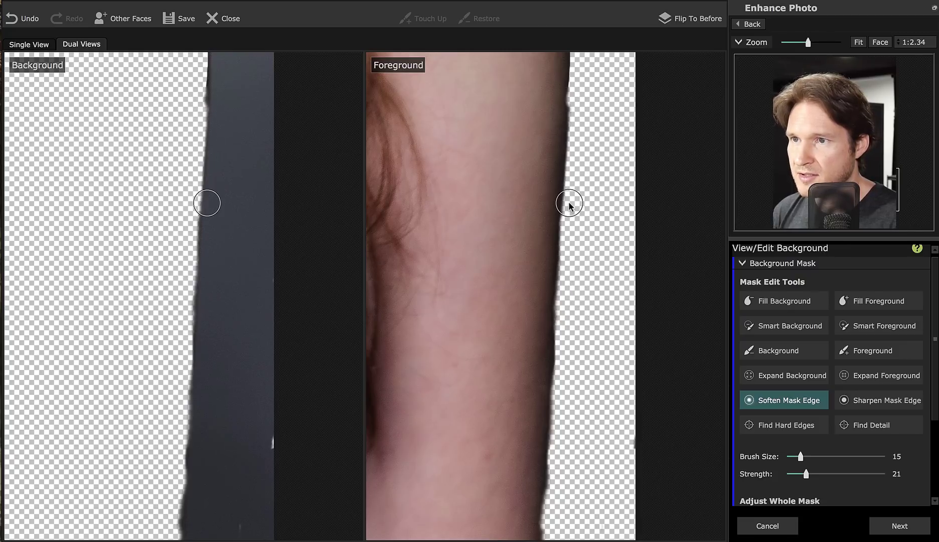
pyautogui.moveTo(883, 190); pyautogui.dragTo(881, 151)
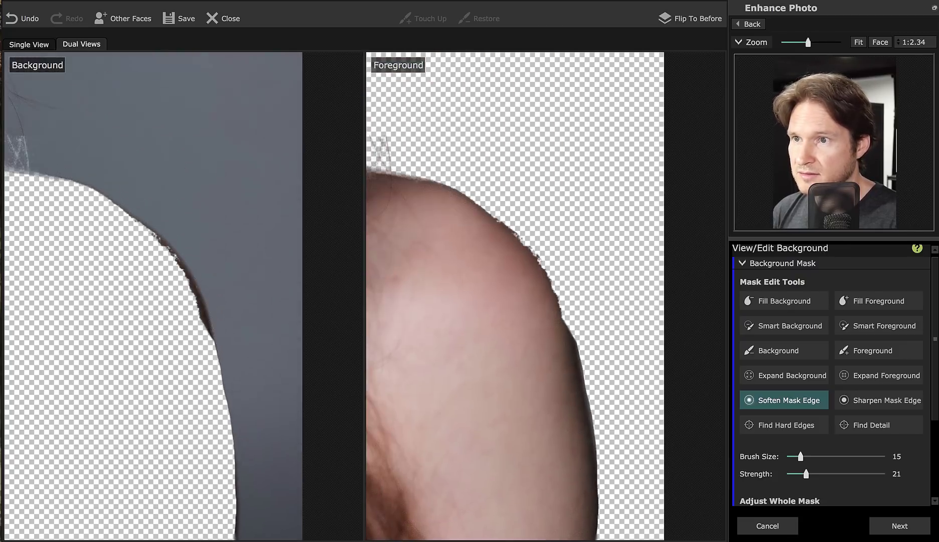
pyautogui.moveTo(529, 238)
pyautogui.mouseDown()
pyautogui.moveTo(553, 274)
pyautogui.moveTo(574, 343)
pyautogui.moveTo(575, 333)
pyautogui.moveTo(599, 513)
pyautogui.mouseUp()
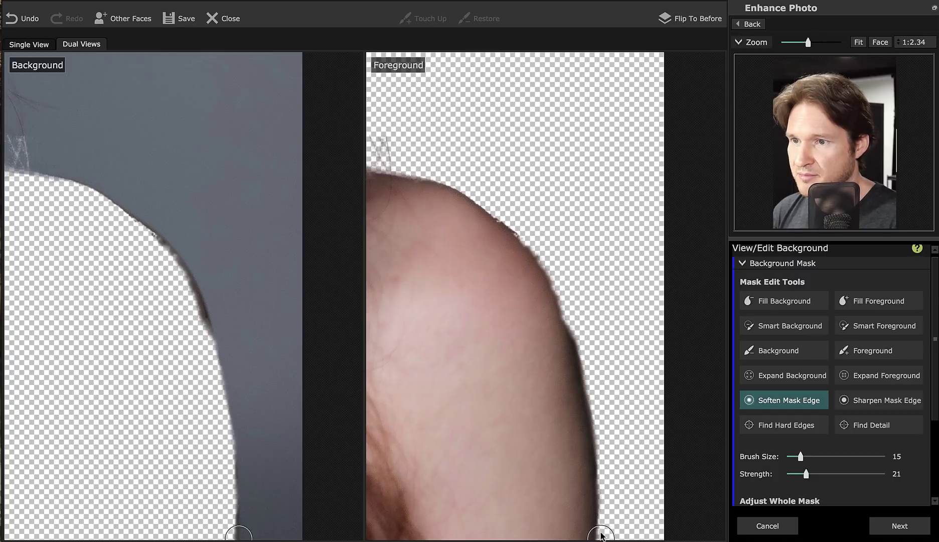
pyautogui.moveTo(537, 254)
pyautogui.mouseDown()
pyautogui.moveTo(496, 209)
pyautogui.moveTo(503, 219)
pyautogui.moveTo(445, 180)
pyautogui.moveTo(369, 151)
pyautogui.mouseUp()
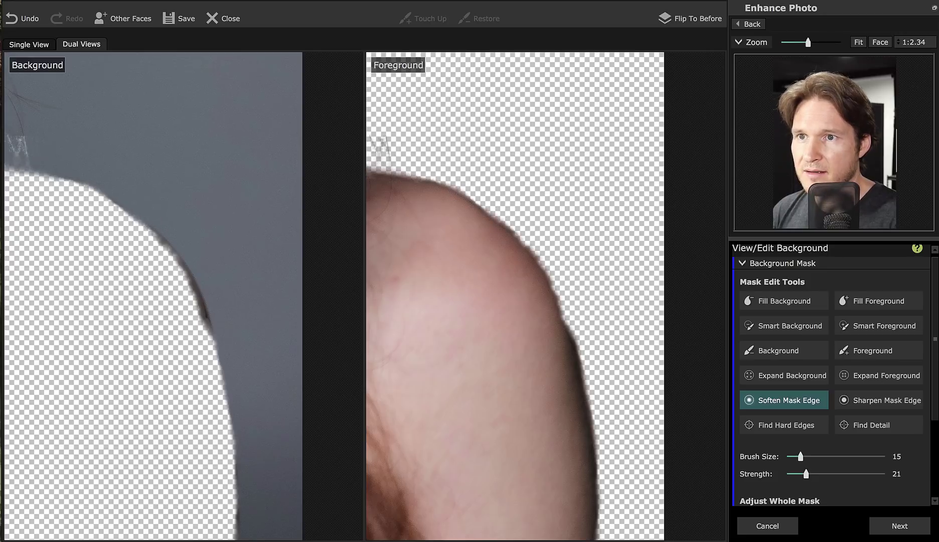
# - Mask out the grey gap between the loose hair strand and the shoulder with the Background brush at size 9
pyautogui.moveTo(812, 211); pyautogui.dragTo(797, 178)
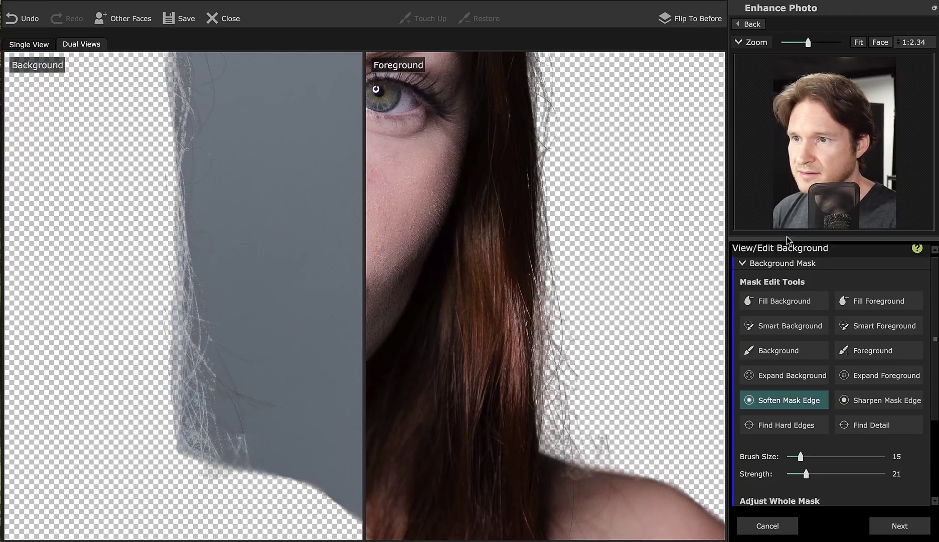
pyautogui.click(782, 347)
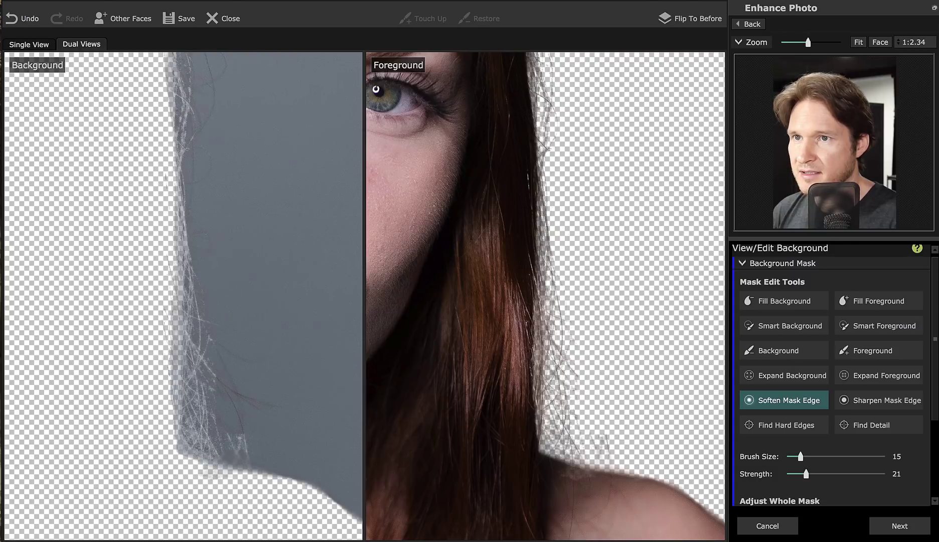
pyautogui.moveTo(376, 89); pyautogui.dragTo(720, 10)
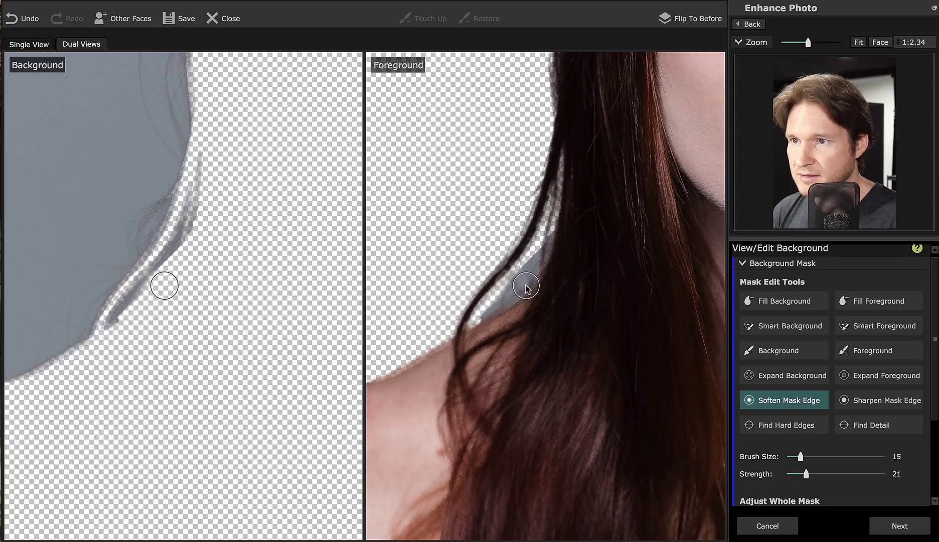
pyautogui.click(810, 353)
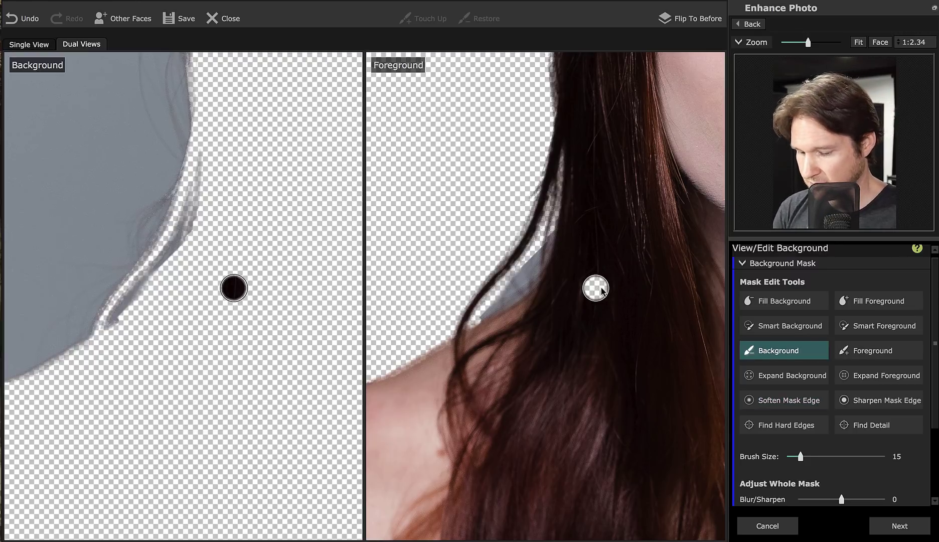
pyautogui.scroll(-7, 552, 271)
pyautogui.scroll(4, 523, 267)
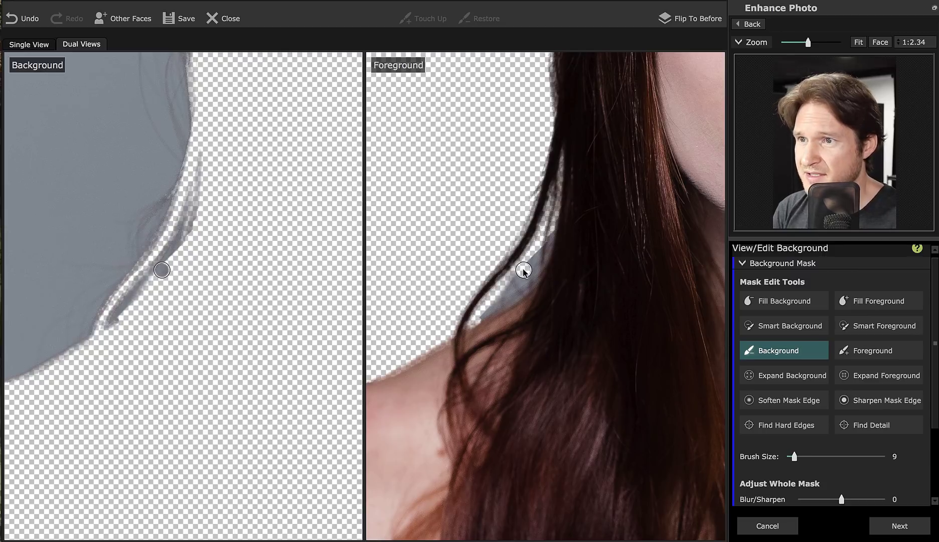
pyautogui.moveTo(524, 266)
pyautogui.mouseDown()
pyautogui.moveTo(480, 312)
pyautogui.moveTo(520, 286)
pyautogui.moveTo(535, 238)
pyautogui.mouseUp()
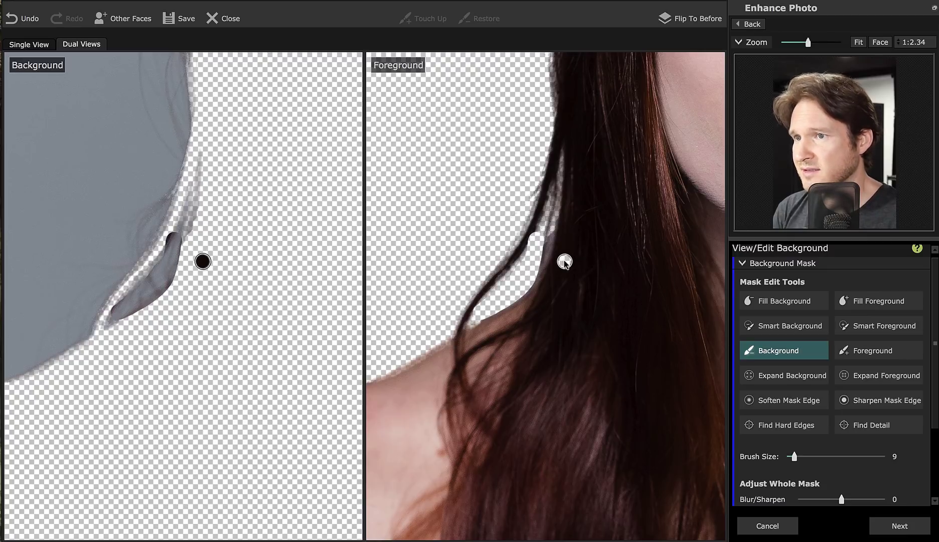
# - Bring the outer edge of the arm on the lighter wall side back into the foreground with the Foreground brush at size 9
pyautogui.click(856, 43)
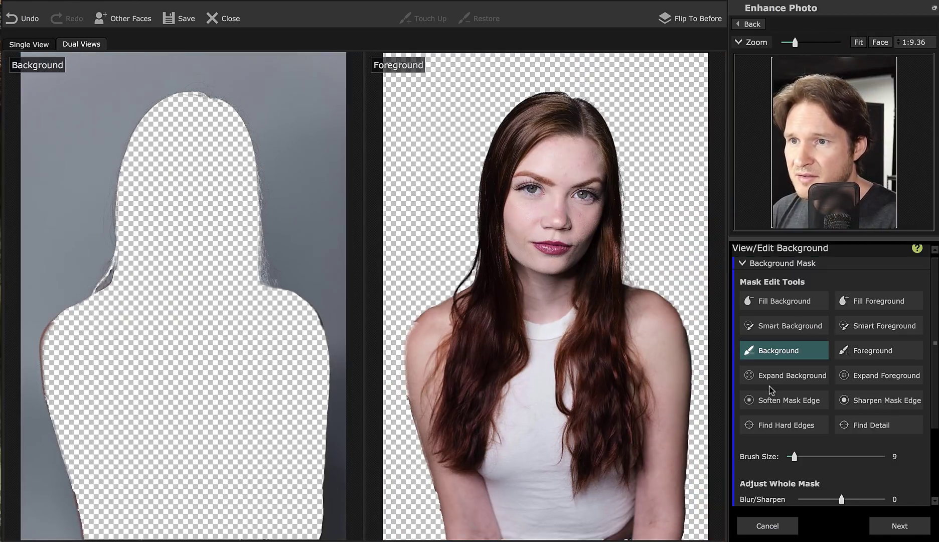
pyautogui.click(870, 350)
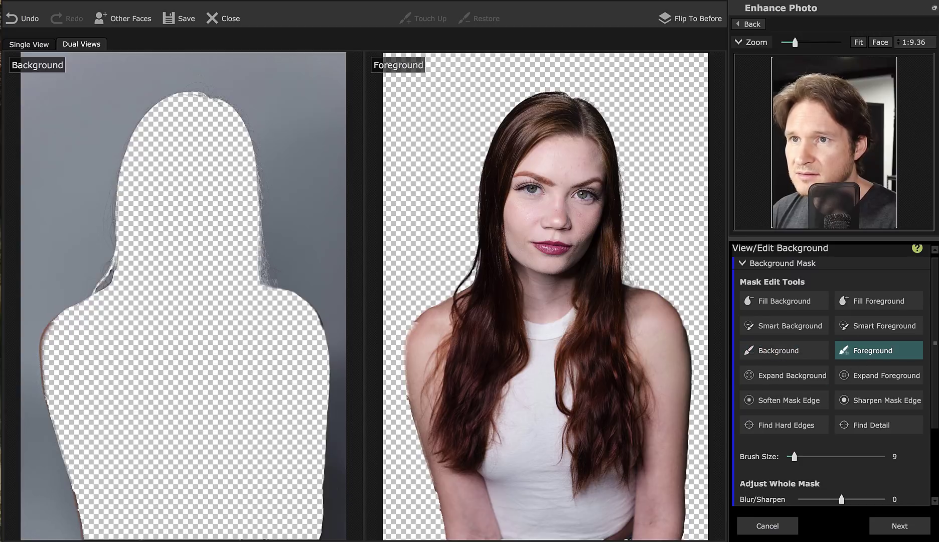
pyautogui.click(881, 43)
pyautogui.moveTo(835, 120); pyautogui.dragTo(784, 178)
pyautogui.moveTo(521, 125)
pyautogui.mouseDown()
pyautogui.moveTo(503, 143)
pyautogui.moveTo(491, 198)
pyautogui.moveTo(496, 296)
pyautogui.moveTo(565, 521)
pyautogui.mouseUp()
# - Paint the grey backdrop fringe along the lower outer edge of the same arm into the background at brush size 9
pyautogui.click(797, 350)
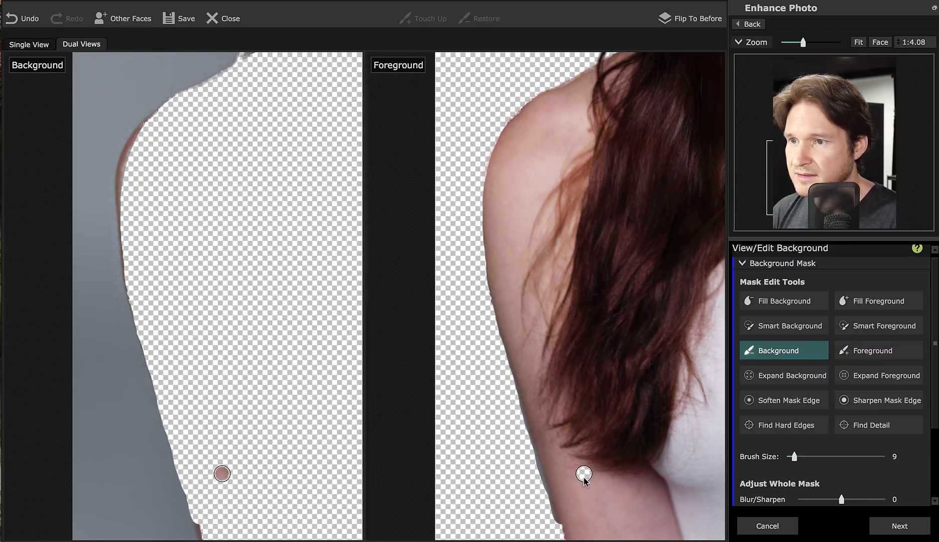
pyautogui.moveTo(545, 508); pyautogui.dragTo(512, 409)
pyautogui.moveTo(546, 518)
pyautogui.mouseDown()
pyautogui.moveTo(553, 528)
pyautogui.moveTo(549, 514)
pyautogui.mouseUp()
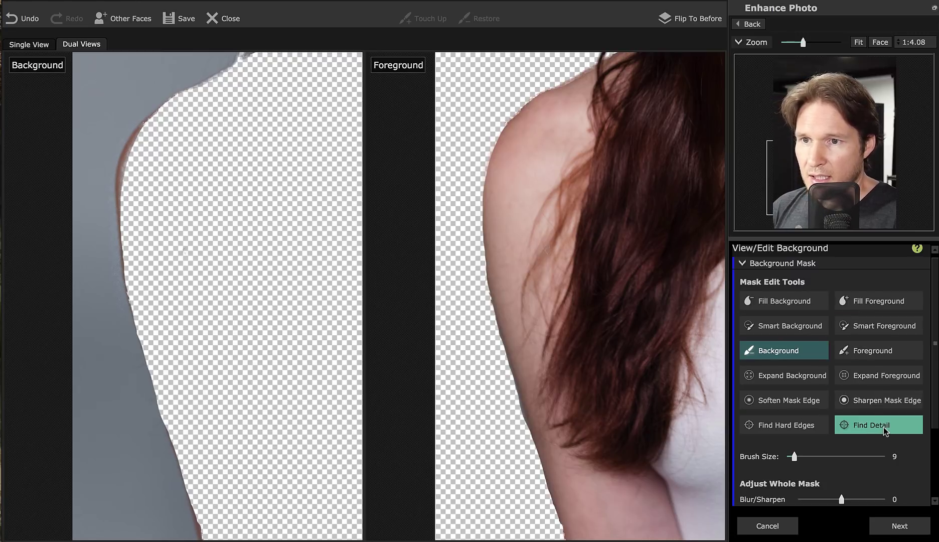
# - Soften the mask edge from that shoulder down the arm to the photo's lower edge, with brush size 9 and Strength 21
pyautogui.click(783, 401)
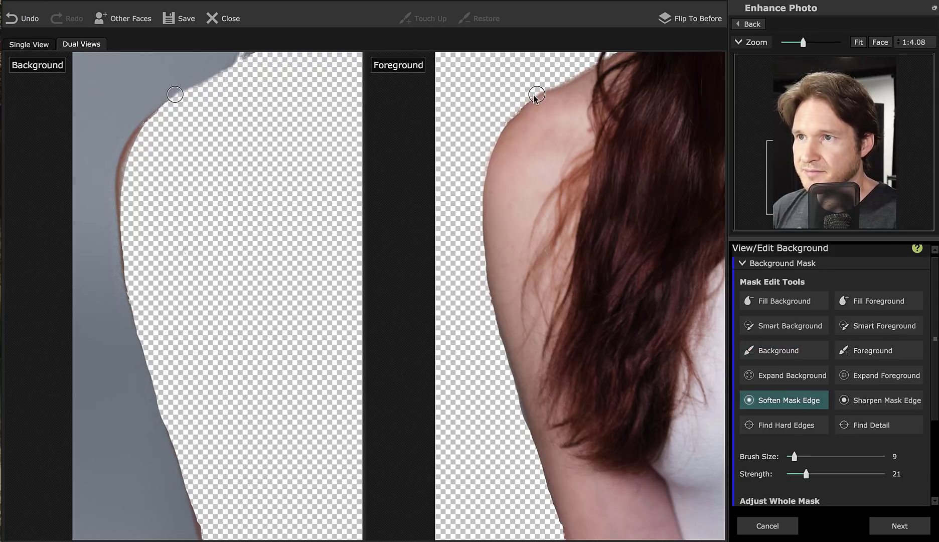
pyautogui.moveTo(535, 94)
pyautogui.mouseDown()
pyautogui.moveTo(495, 144)
pyautogui.moveTo(480, 211)
pyautogui.moveTo(492, 322)
pyautogui.moveTo(555, 522)
pyautogui.mouseUp()
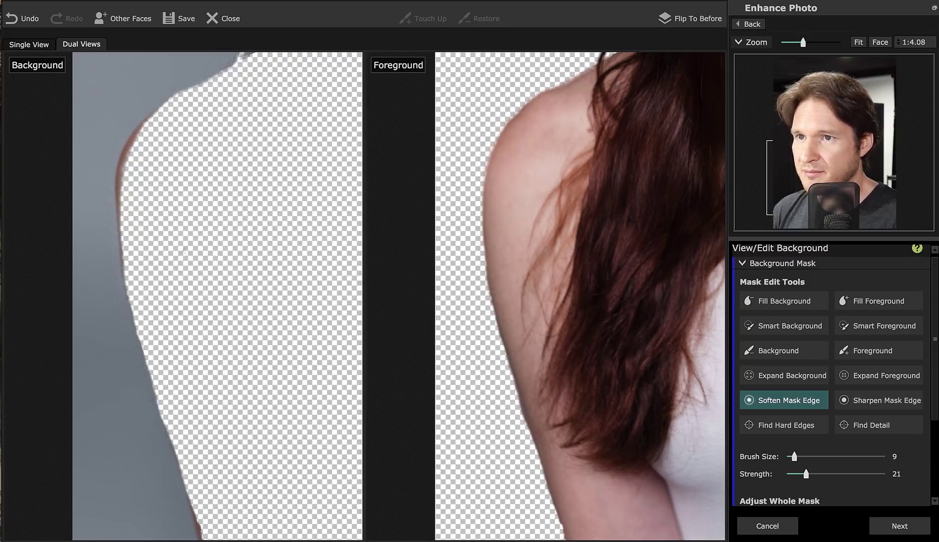
pyautogui.scroll(-5, 526, 420)
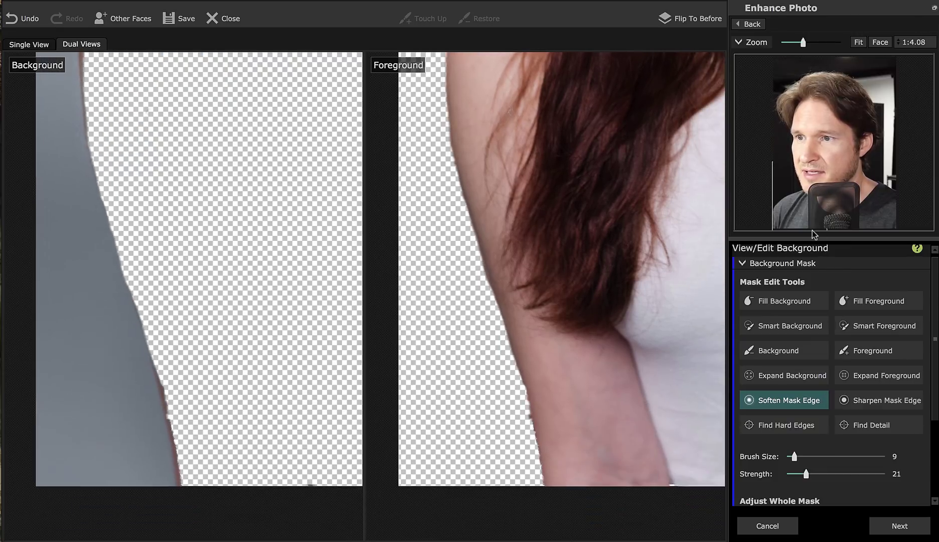
pyautogui.moveTo(526, 420)
pyautogui.mouseDown()
pyautogui.moveTo(522, 377)
pyautogui.moveTo(550, 474)
pyautogui.mouseUp()
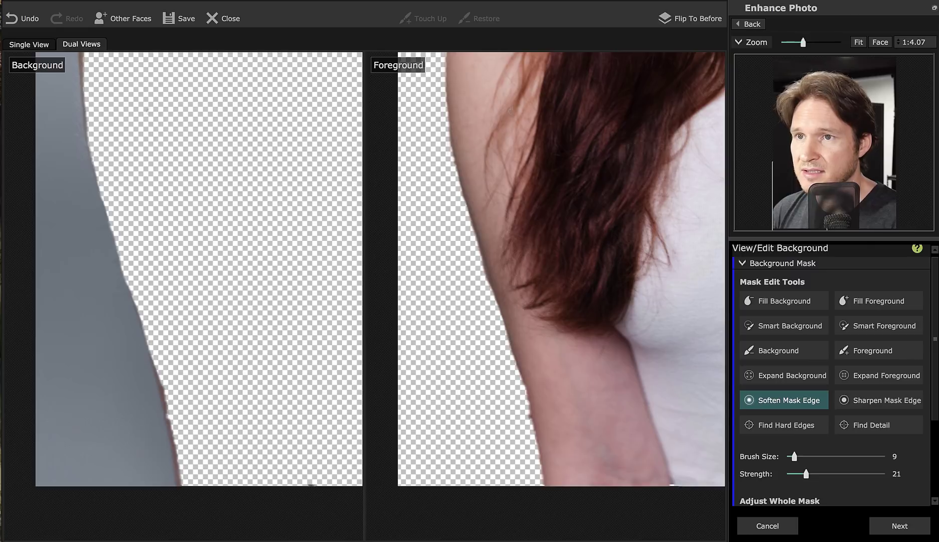
# - Inspect the mask edges around the hair, head, shoulders and arms for remaining flaws
pyautogui.scroll(10, 546, 296)
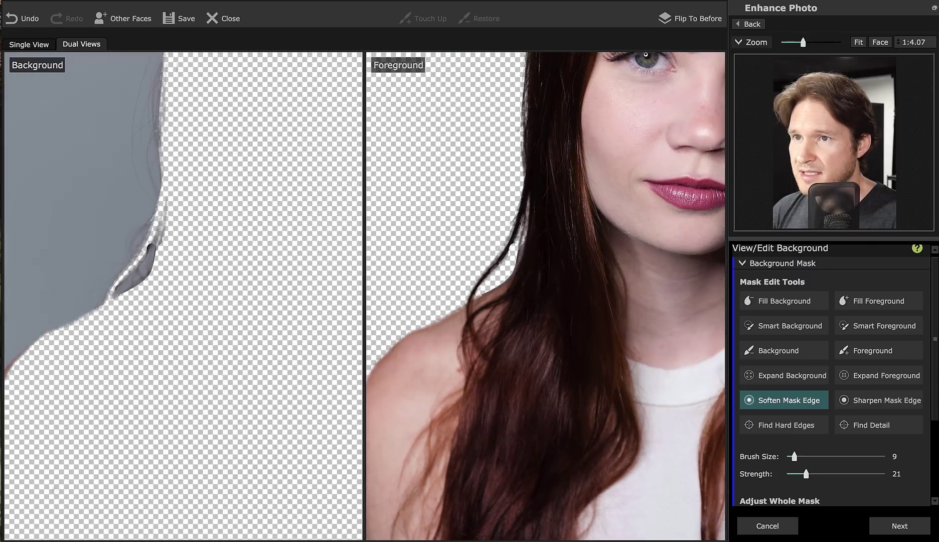
pyautogui.scroll(3, 545, 296)
pyautogui.hscroll(5, 546, 296)
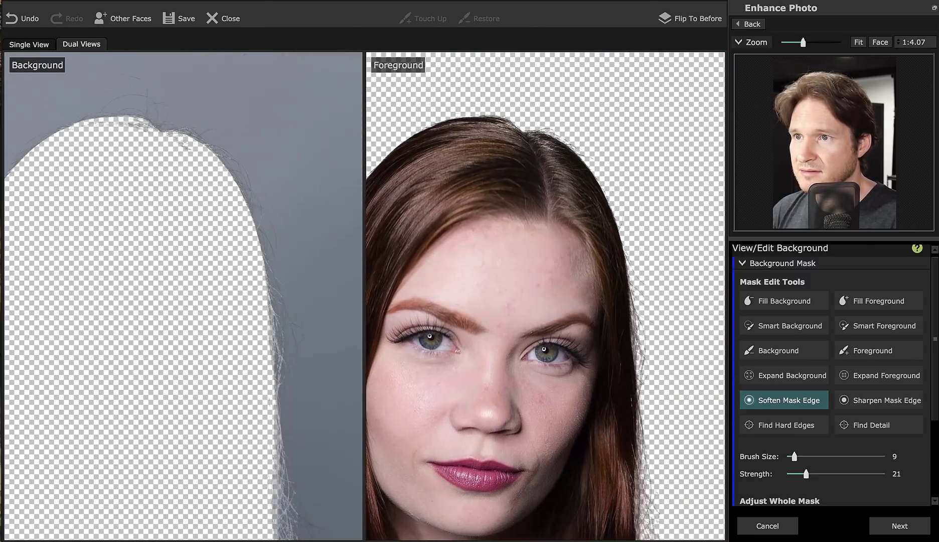
pyautogui.scroll(-3, 545, 296)
pyautogui.scroll(-5, 446, 263)
pyautogui.hscroll(2, 446, 262)
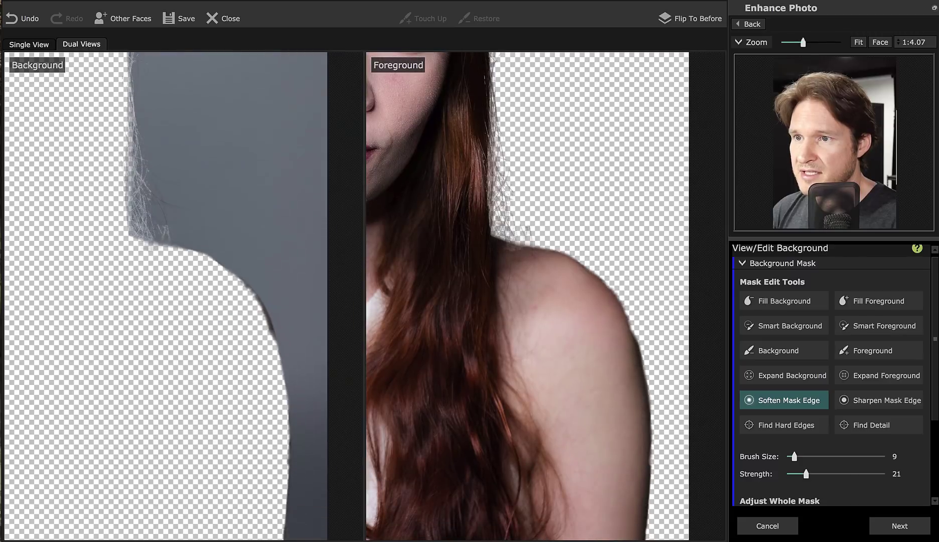
pyautogui.scroll(-8, 527, 296)
pyautogui.hscroll(2, 526, 296)
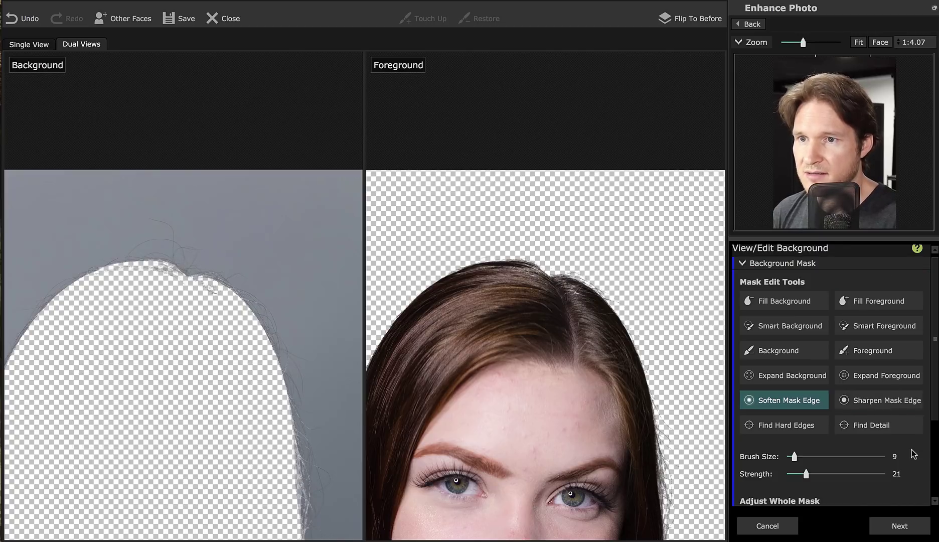
# - Proceed from the finished mask to the background image settings, expand Adjust Background and choose Use Original Background
pyautogui.click(899, 526)
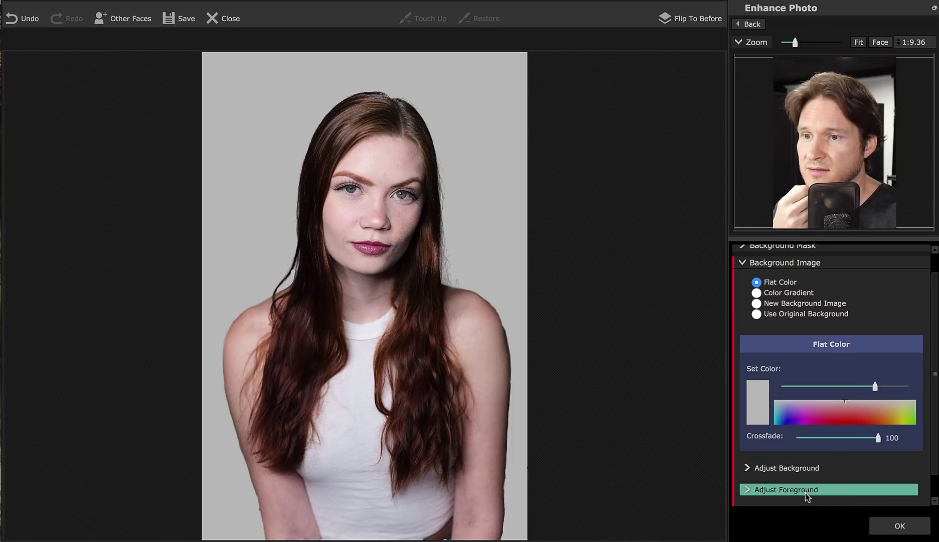
pyautogui.click(805, 469)
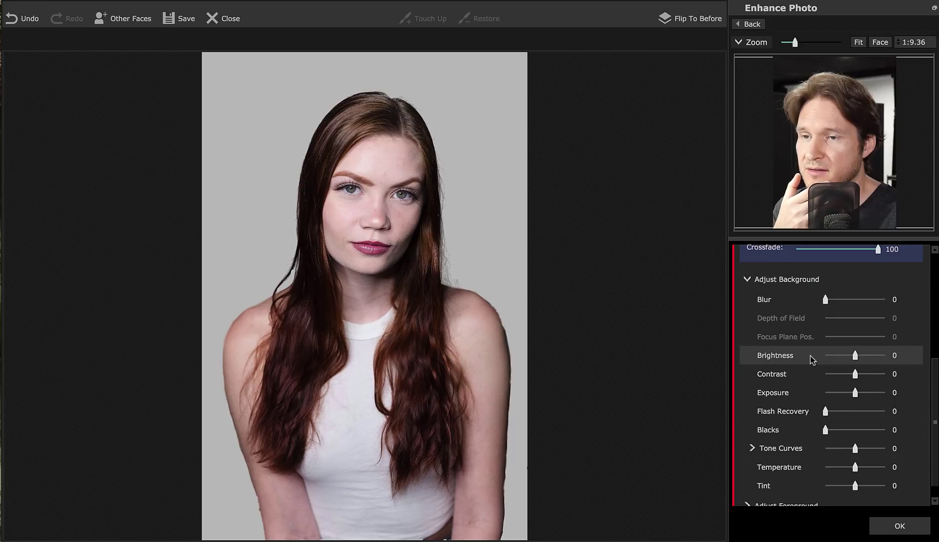
pyautogui.scroll(5, 925, 324)
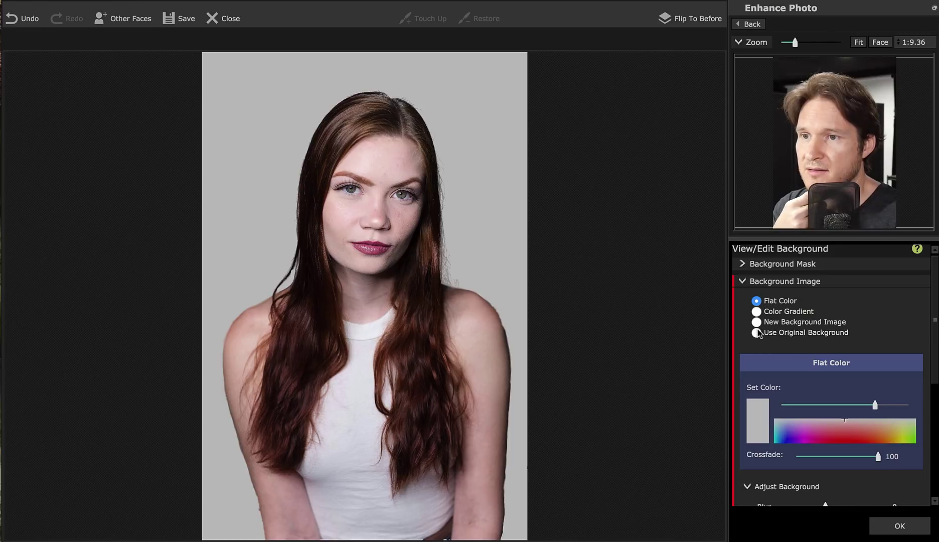
pyautogui.click(757, 333)
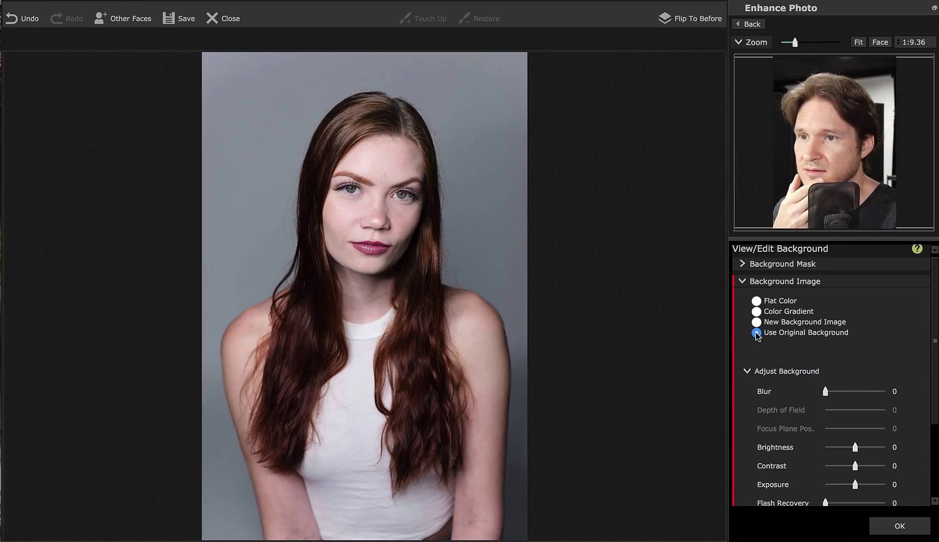
# - Set the background type to New Background Image and browse the built-in Backgrounds folder as thumbnails
pyautogui.click(756, 322)
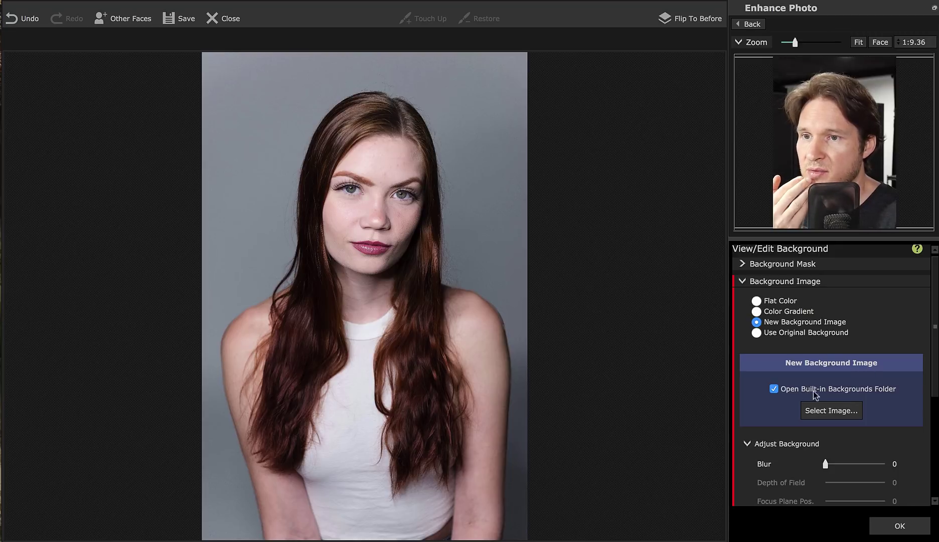
pyautogui.click(836, 410)
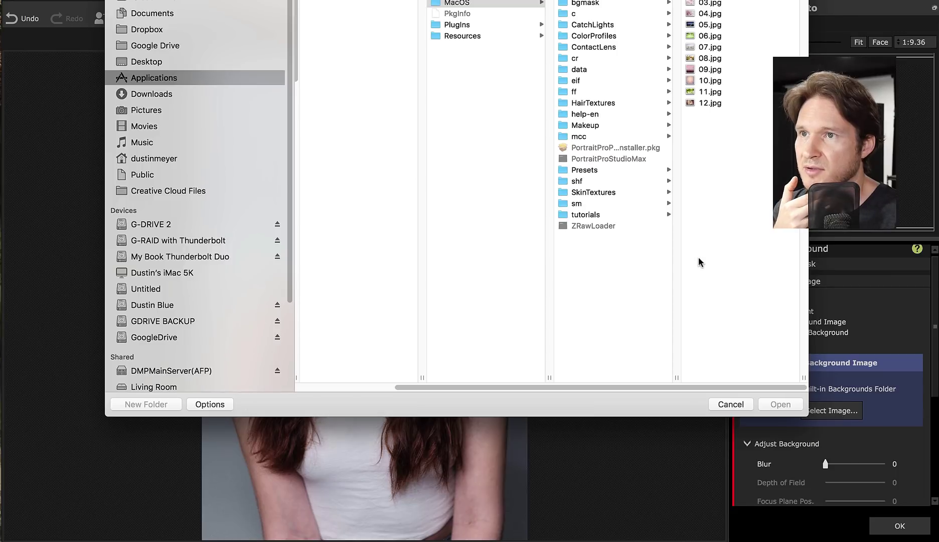
pyautogui.moveTo(632, 0); pyautogui.dragTo(563, 60)
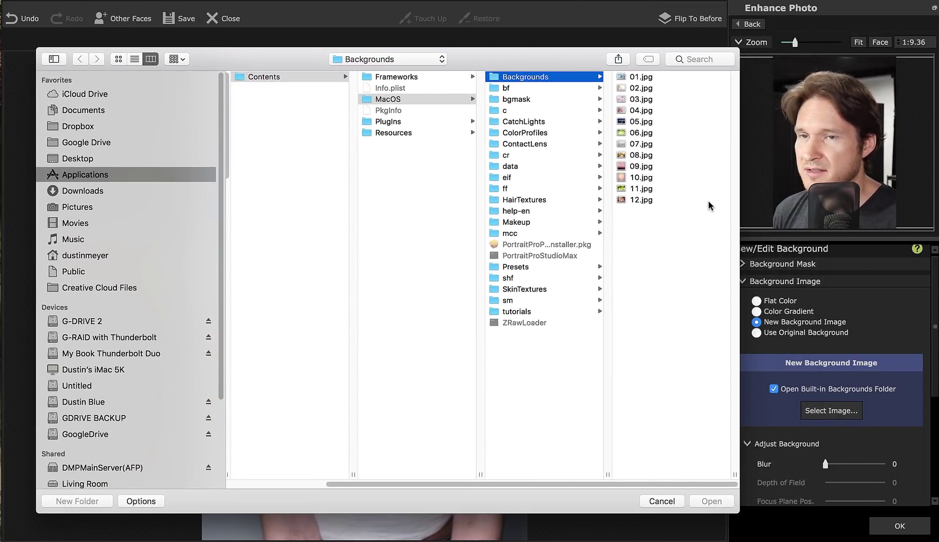
pyautogui.click(621, 78)
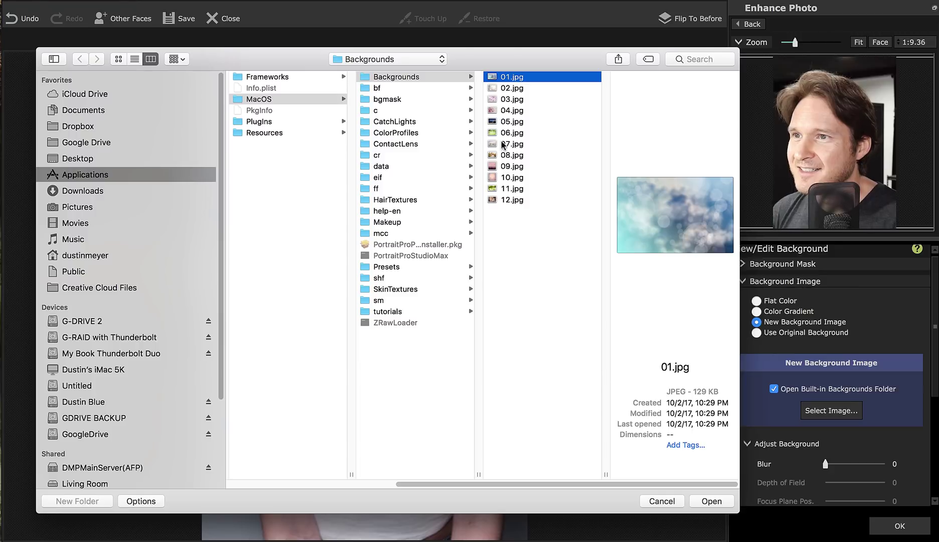
pyautogui.click(119, 59)
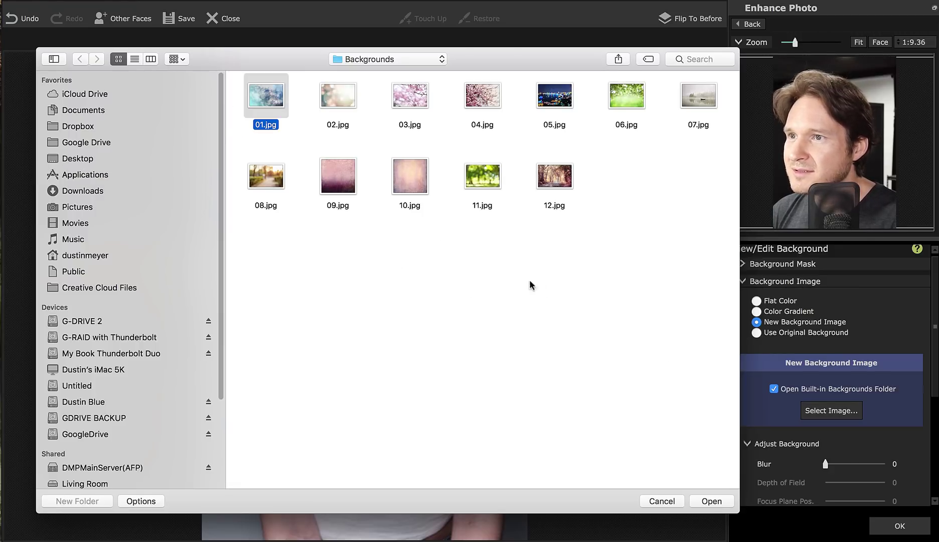
pyautogui.moveTo(583, 56); pyautogui.dragTo(422, 46)
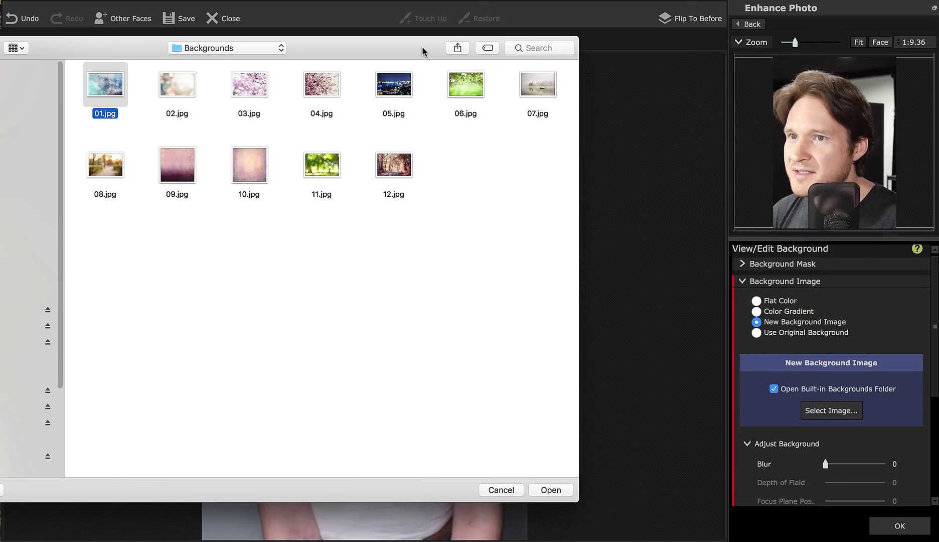
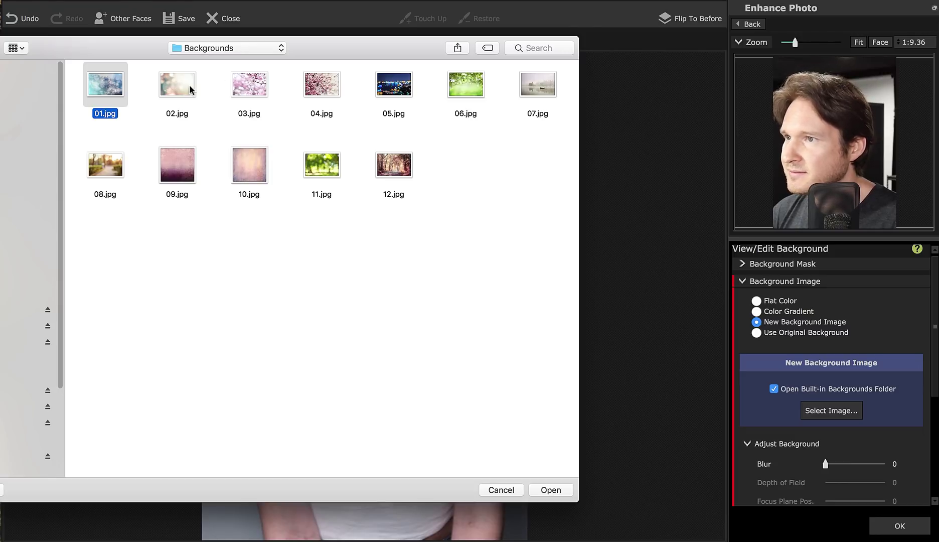
# - Preview the built-in backgrounds one after another in column view and load 08.jpg as the new background
pyautogui.moveTo(379, 57); pyautogui.dragTo(768, 0)
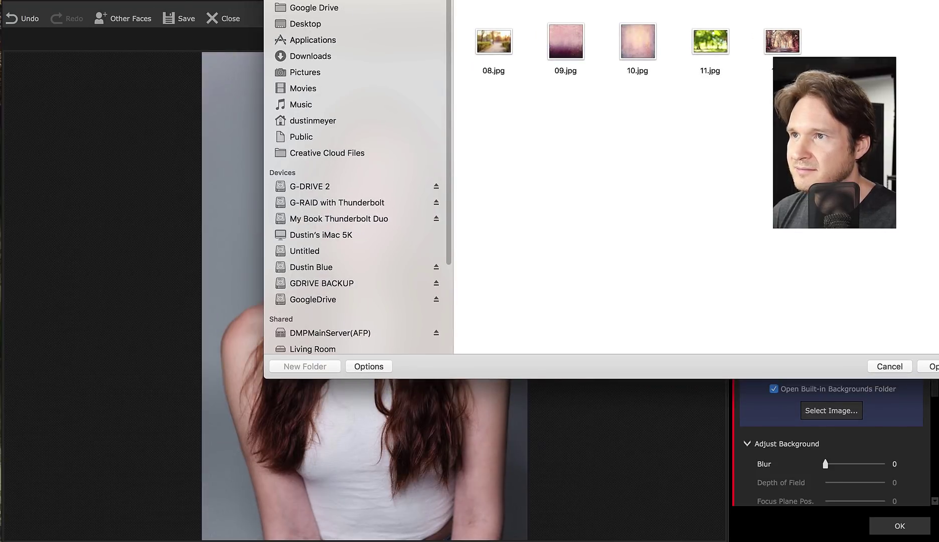
pyautogui.press('super+3')
pyautogui.press('Down')
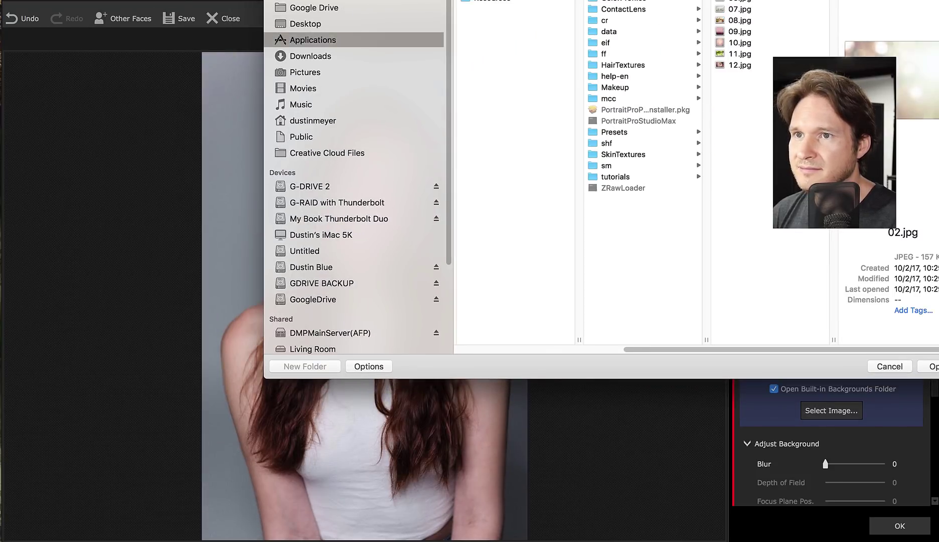
pyautogui.press('Up')
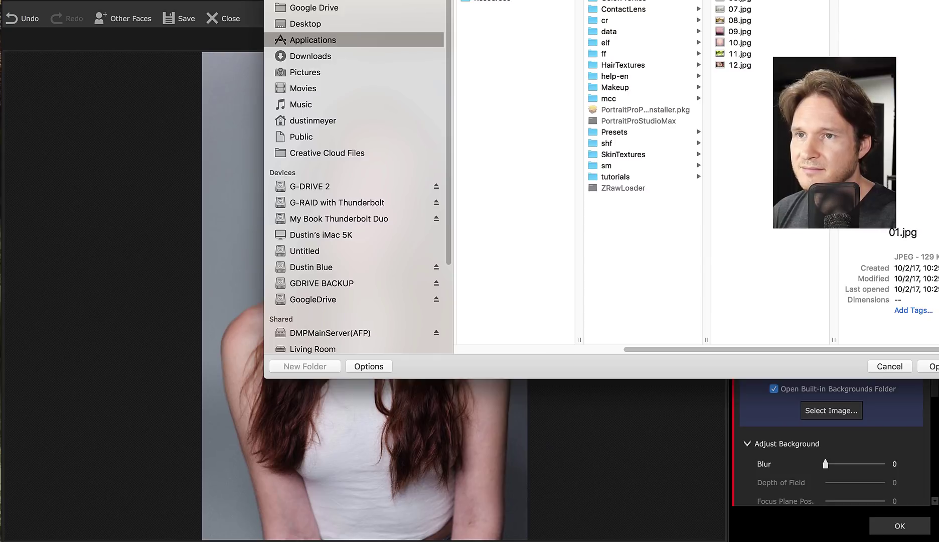
pyautogui.press('Down')
pyautogui.press('Down')
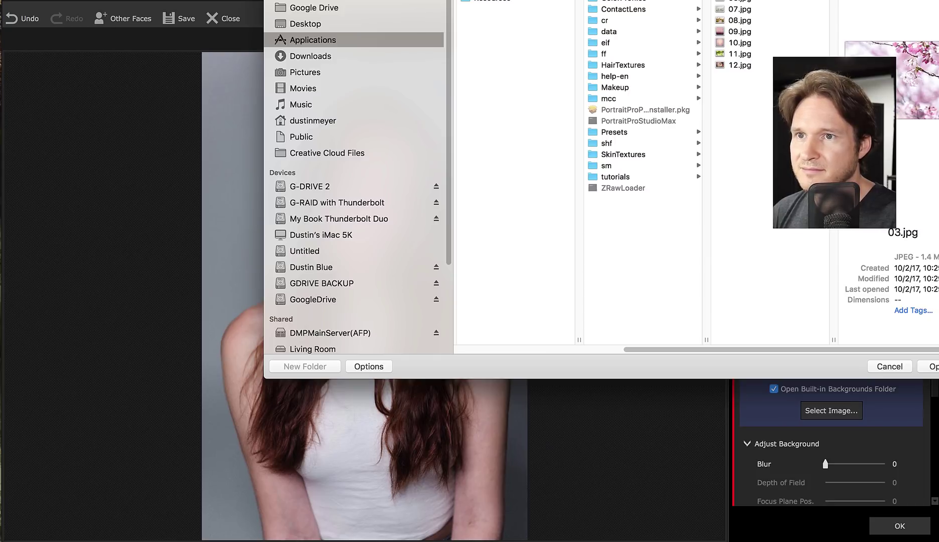
pyautogui.press('Down')
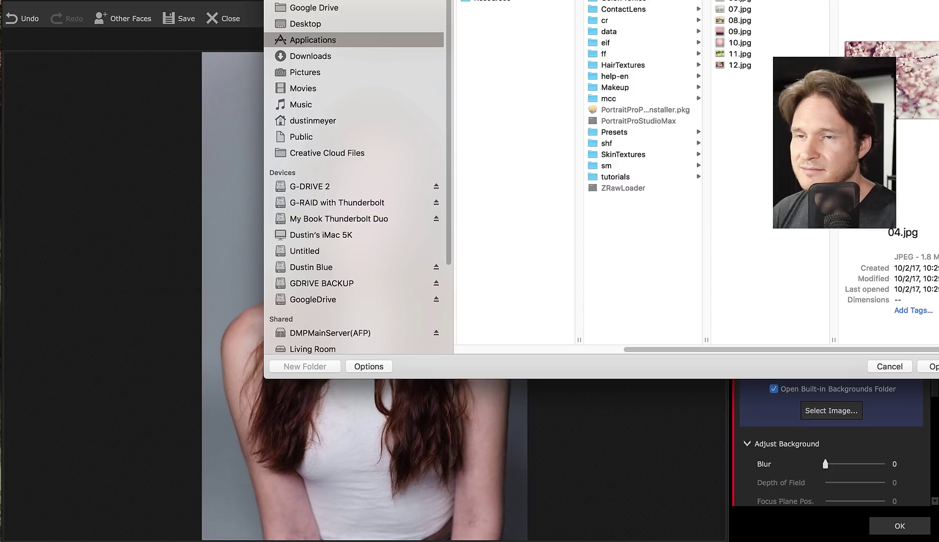
pyautogui.press('Down')
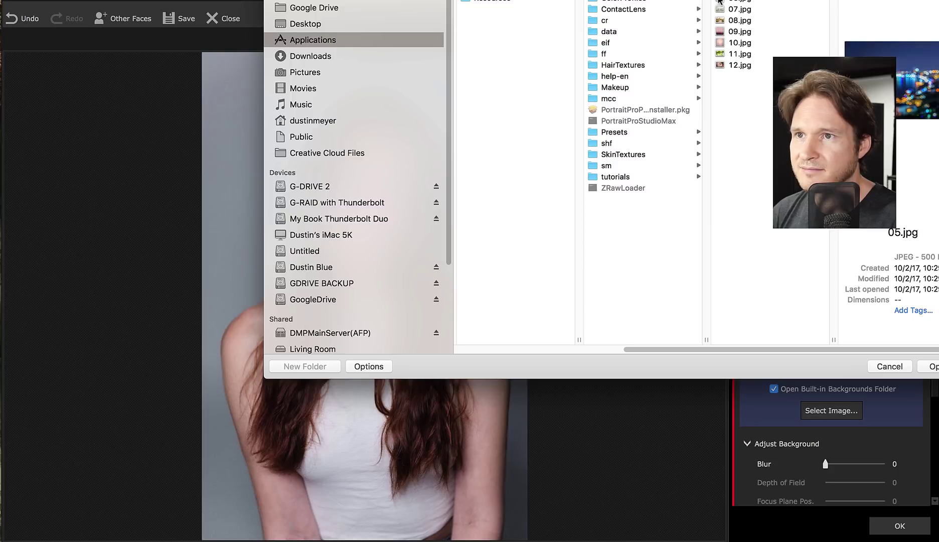
pyautogui.press('Down')
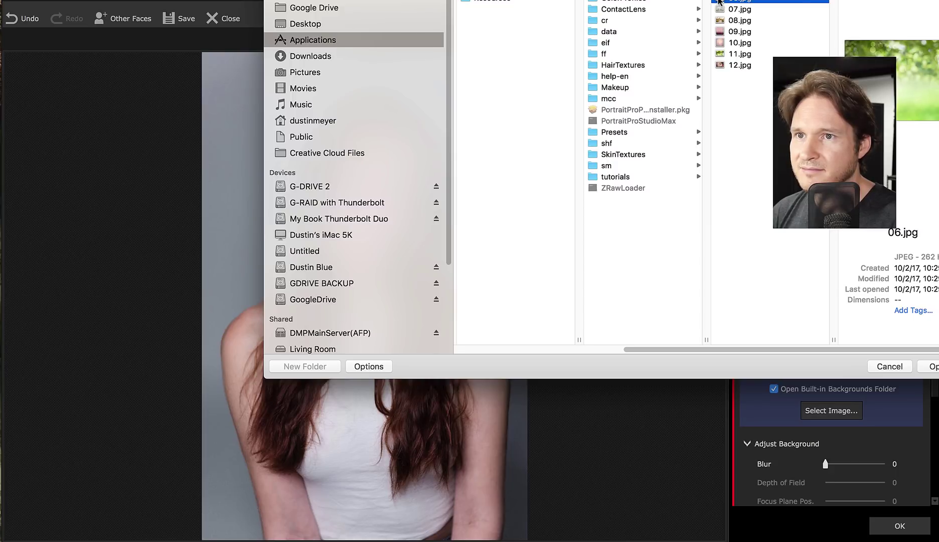
pyautogui.click(720, 12)
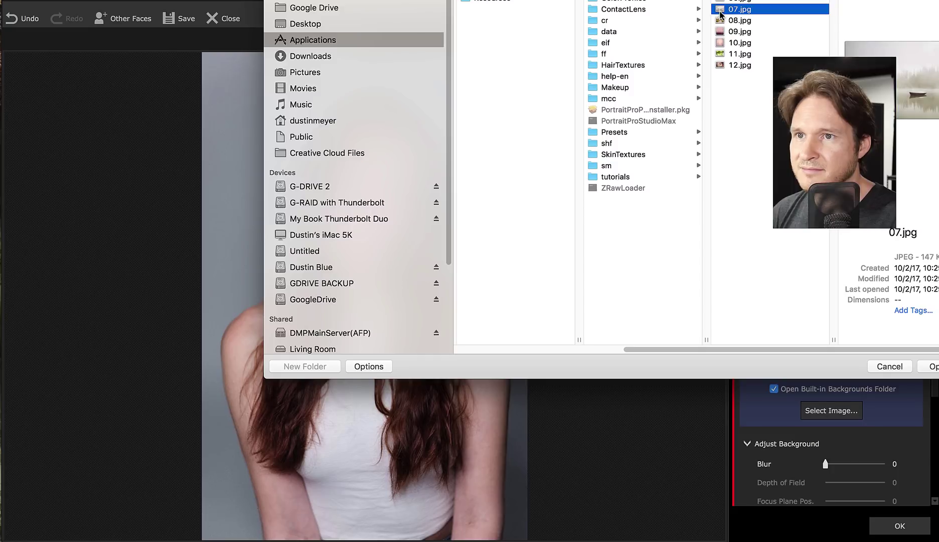
pyautogui.click(722, 22)
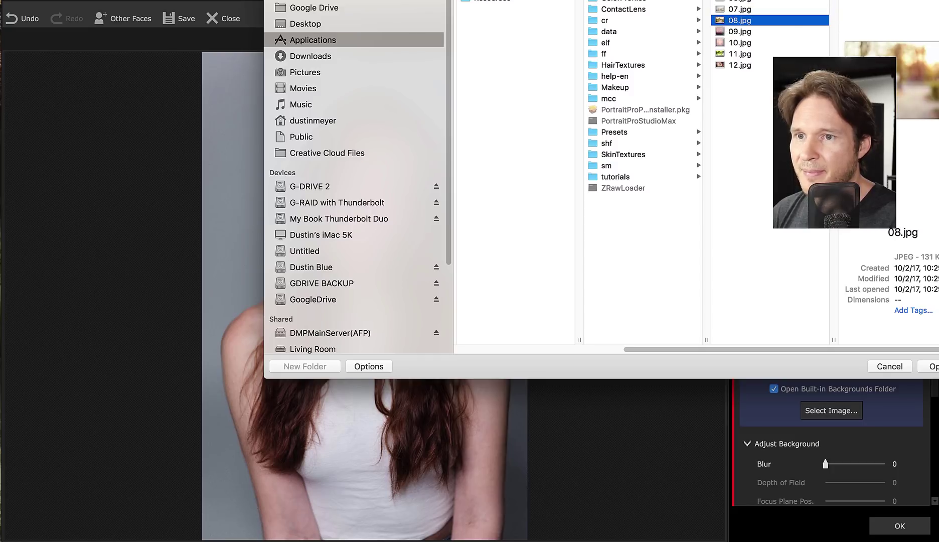
pyautogui.press('Return')
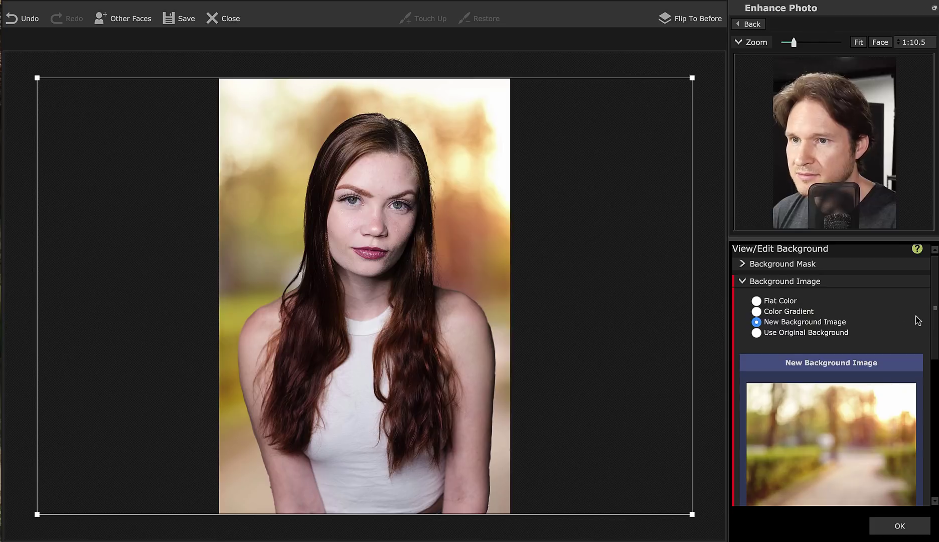
# - Keep Crossfade at 100 and shift the blurred park background to the right behind the woman
pyautogui.scroll(-3, 916, 319)
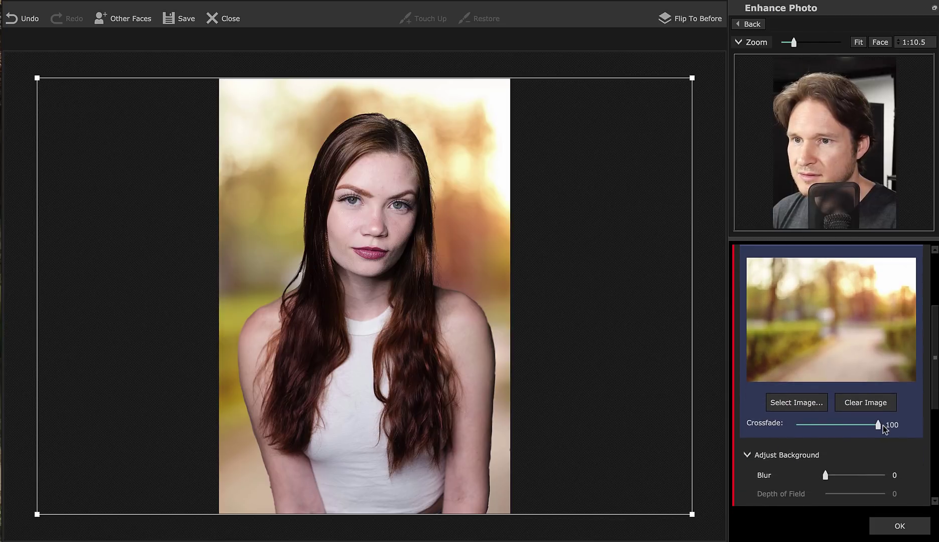
pyautogui.moveTo(878, 424); pyautogui.dragTo(912, 430)
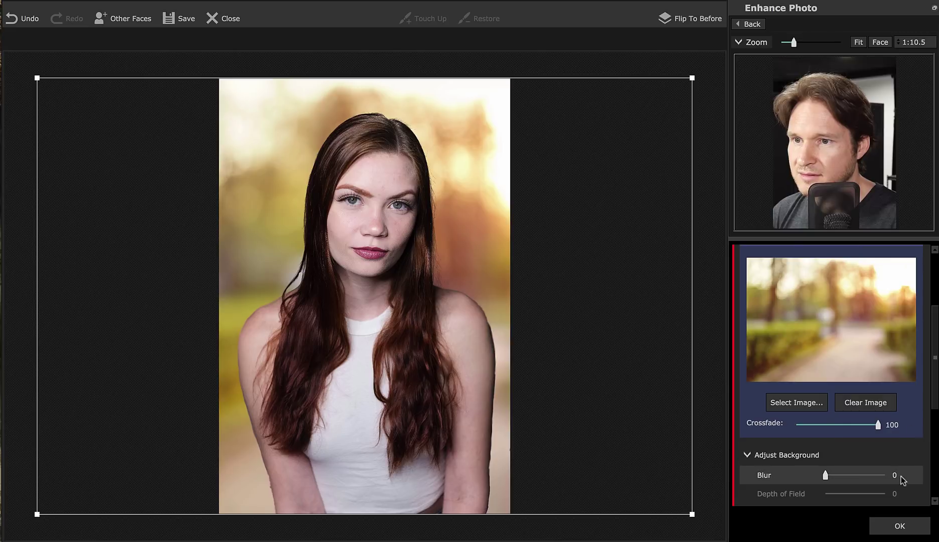
pyautogui.scroll(-4, 914, 473)
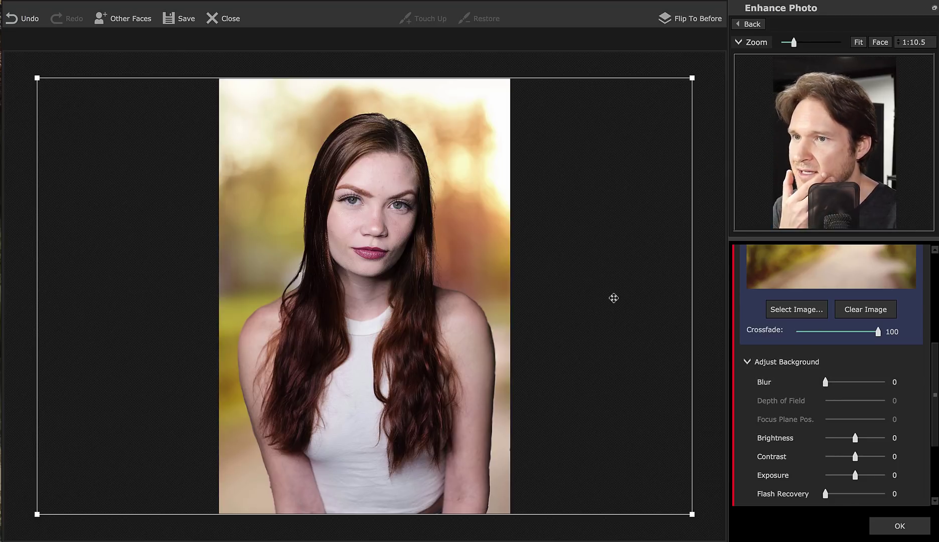
pyautogui.moveTo(584, 296); pyautogui.dragTo(795, 309)
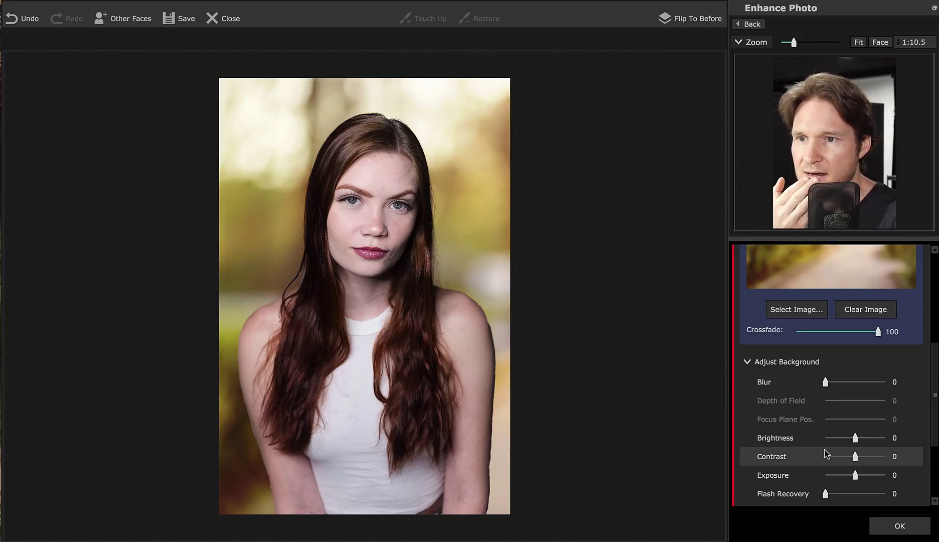
# - Compare the blossom images 04.jpg and 03.jpg, then replace the background with 03.jpg
pyautogui.click(809, 311)
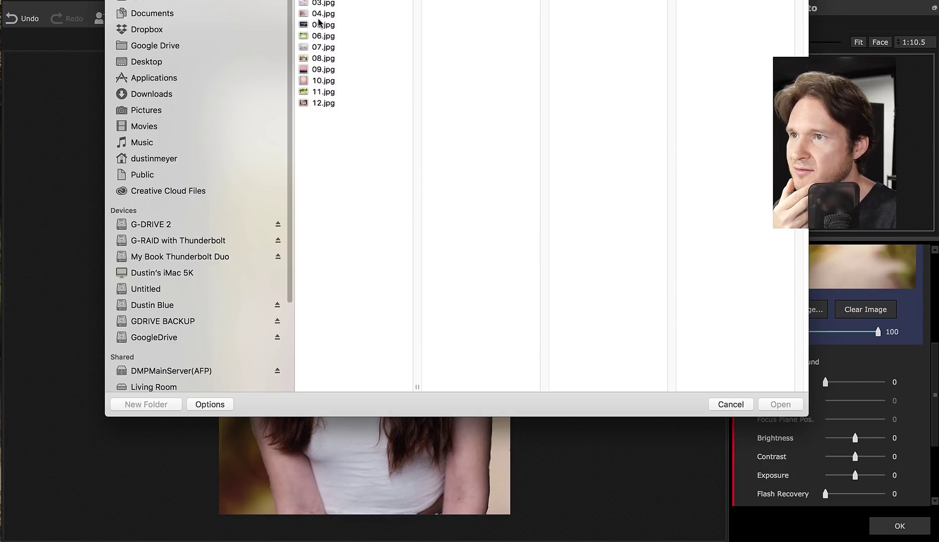
pyautogui.click(321, 25)
pyautogui.click(318, 15)
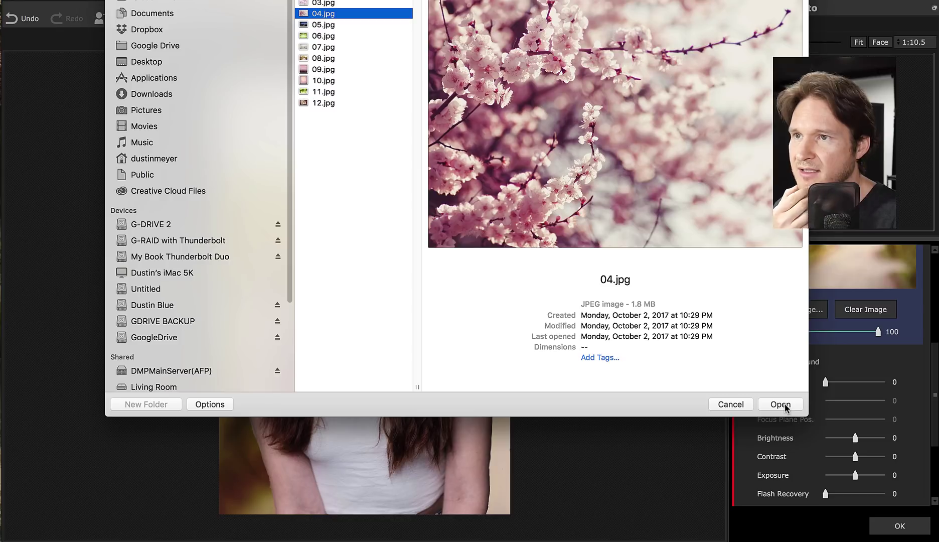
pyautogui.click(333, 4)
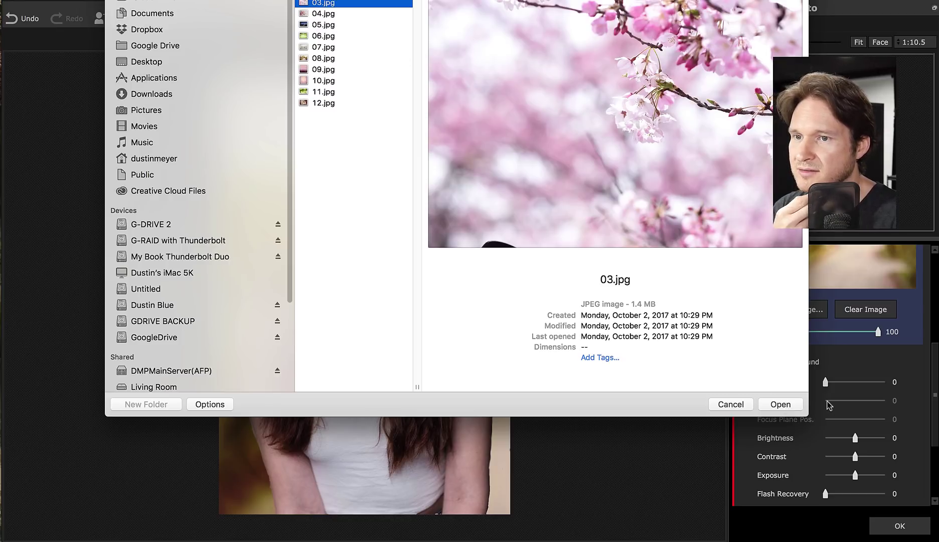
pyautogui.click(795, 404)
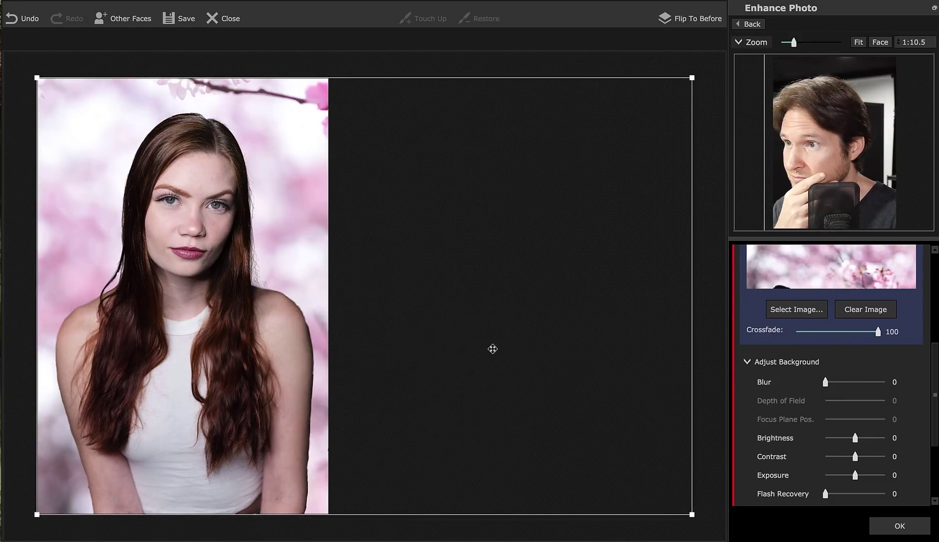
pyautogui.moveTo(493, 349); pyautogui.dragTo(530, 346)
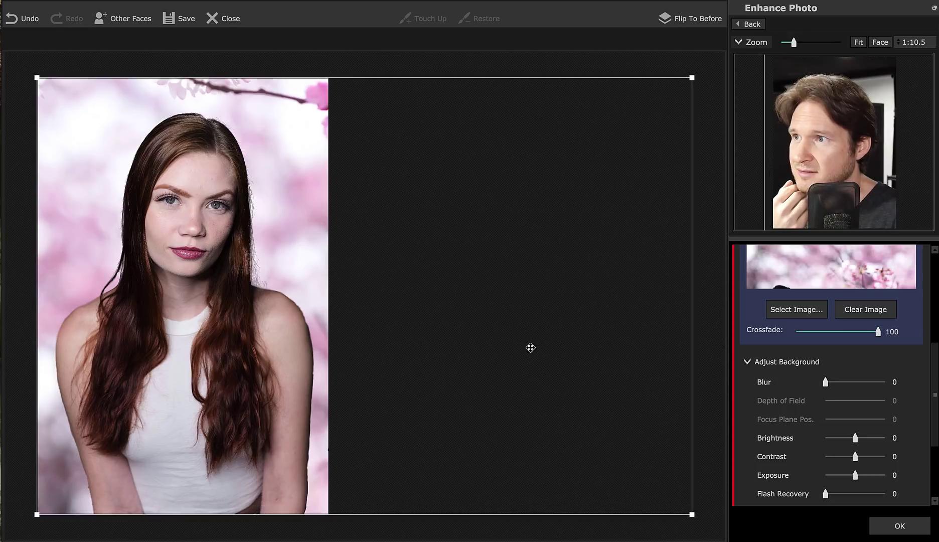
# - Preview the built-in images 08.jpg to 12.jpg, load the pink-to-purple texture 09.jpg and move it to fill the area behind the woman
pyautogui.click(811, 311)
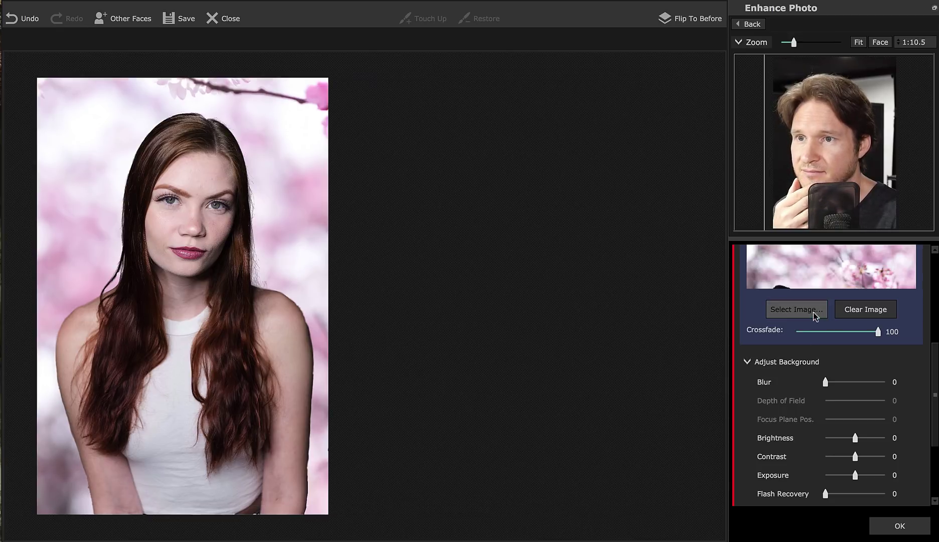
pyautogui.click(336, 58)
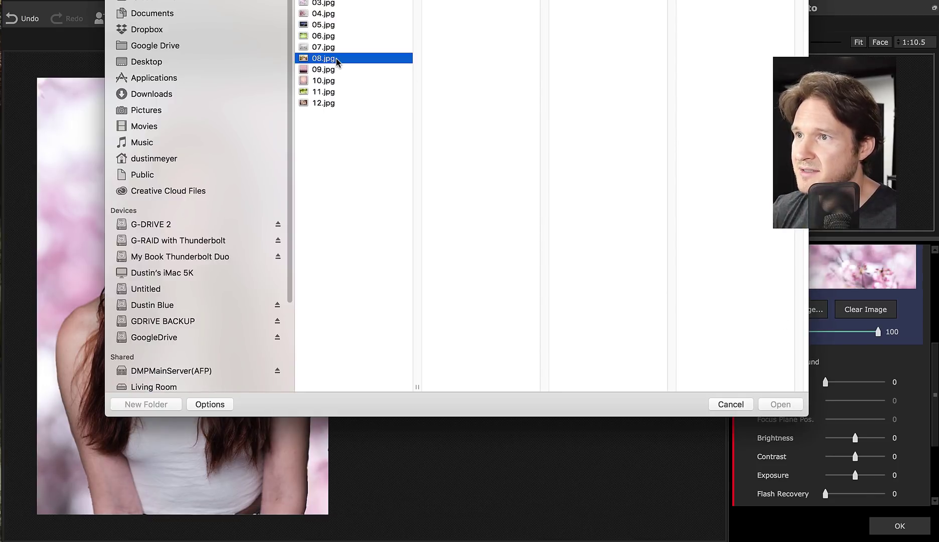
pyautogui.click(334, 69)
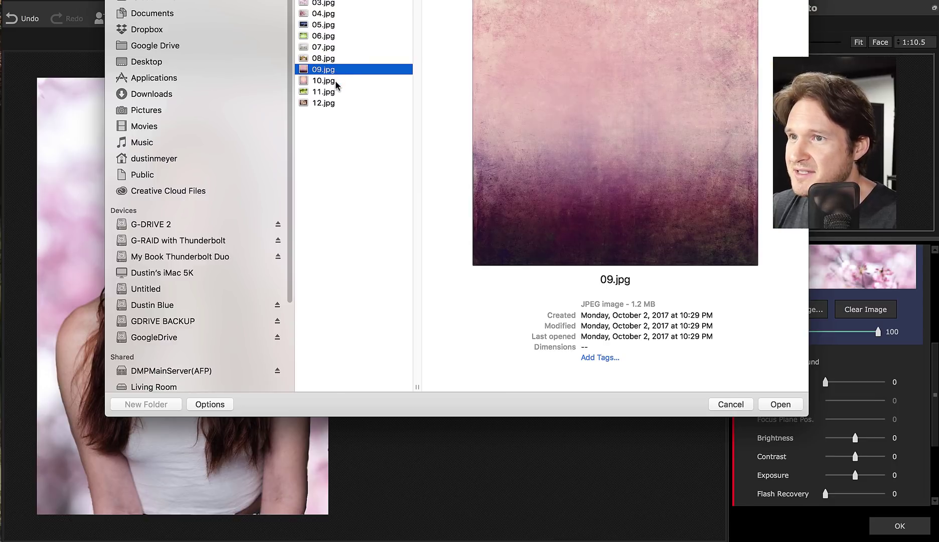
pyautogui.click(335, 80)
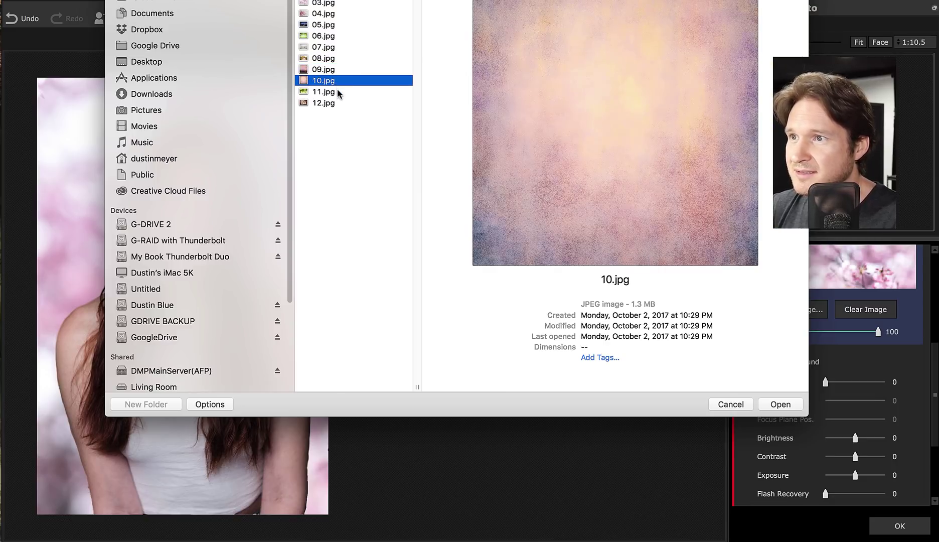
pyautogui.click(337, 92)
pyautogui.click(337, 99)
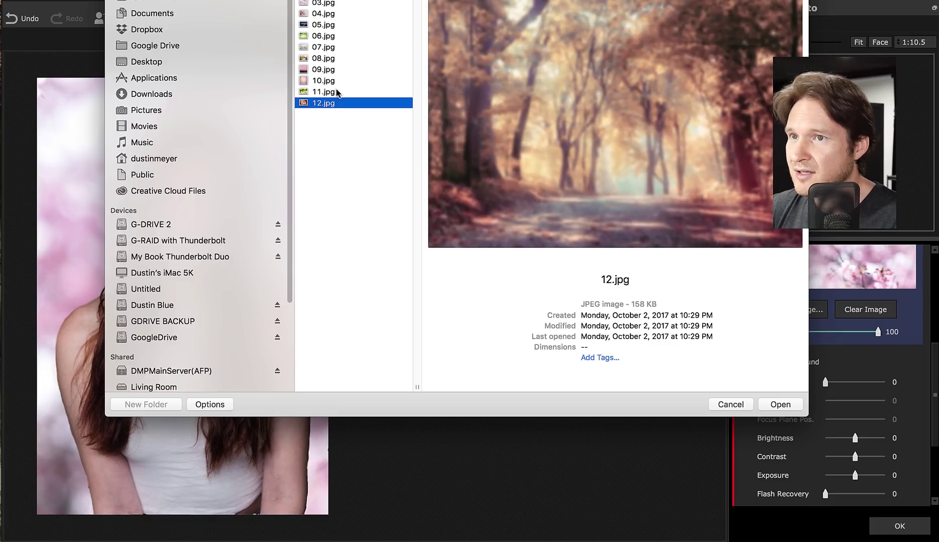
pyautogui.click(342, 79)
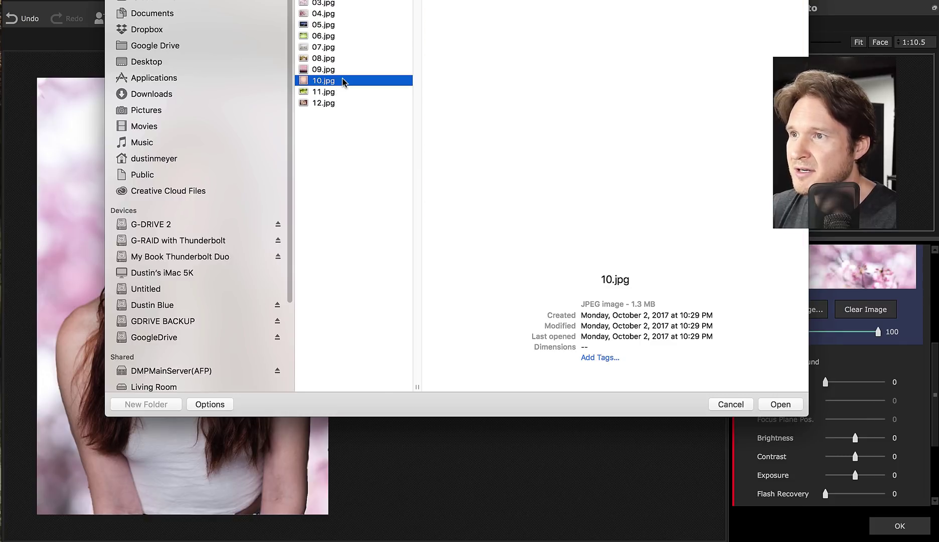
pyautogui.click(340, 70)
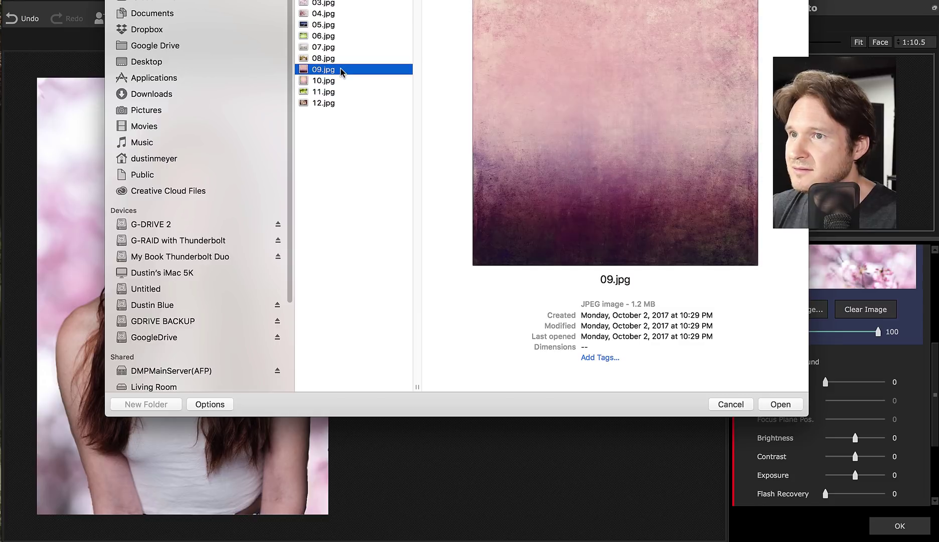
pyautogui.click(775, 405)
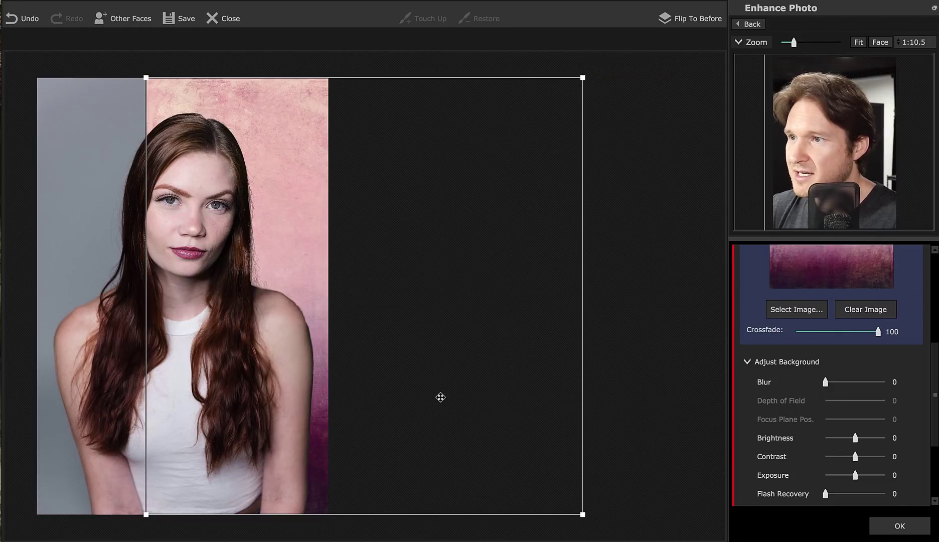
pyautogui.moveTo(444, 397); pyautogui.dragTo(298, 403)
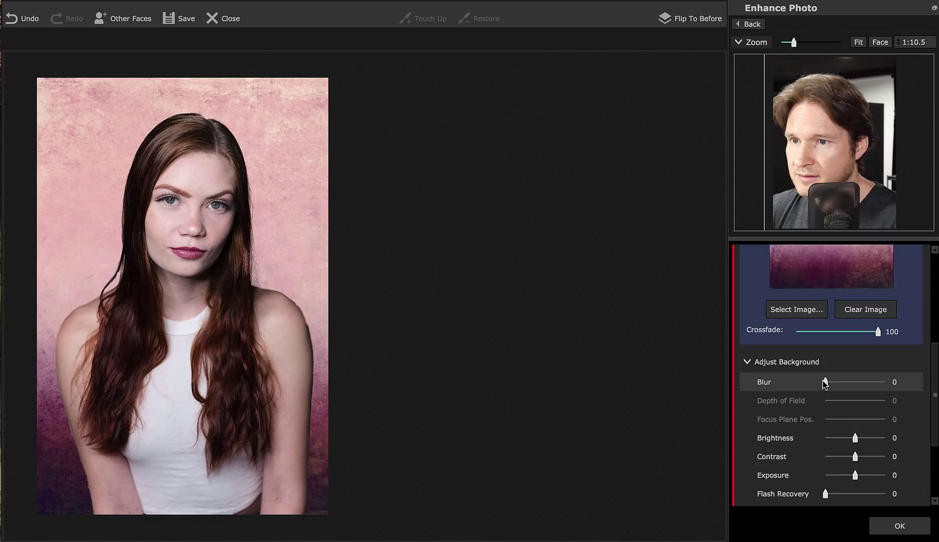
# - Soften the pink background with Blur 15, Depth of Field 20 and Focus Plane Pos. 33
pyautogui.moveTo(825, 383); pyautogui.dragTo(833, 384)
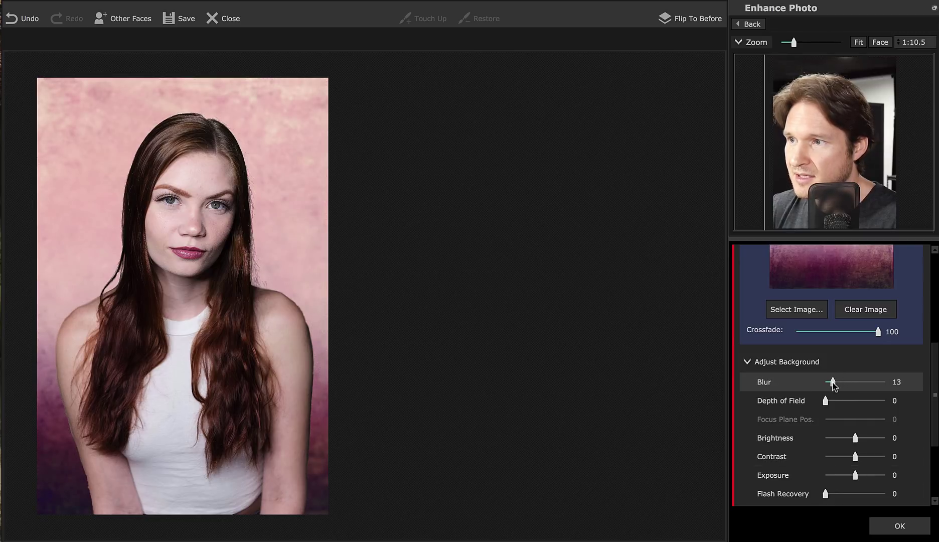
pyautogui.moveTo(832, 384); pyautogui.dragTo(870, 424)
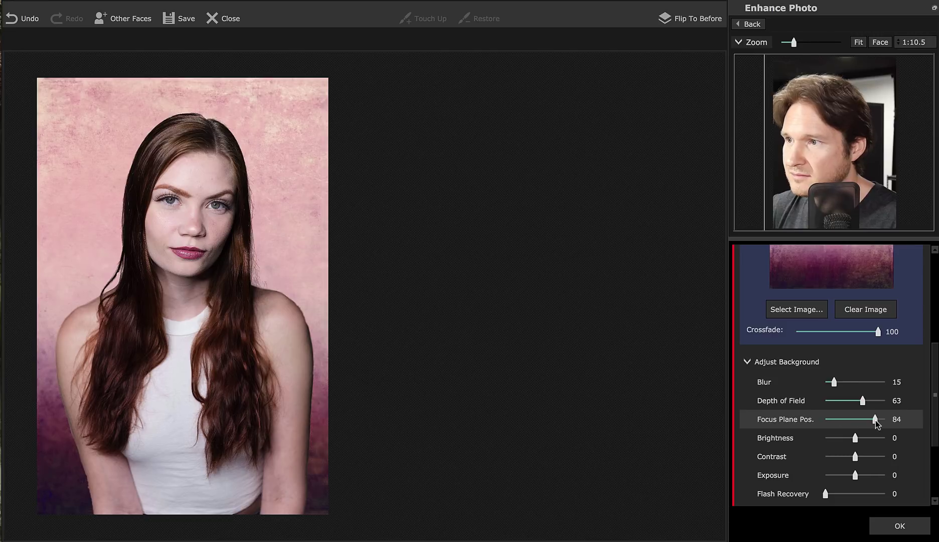
pyautogui.moveTo(208, 355)
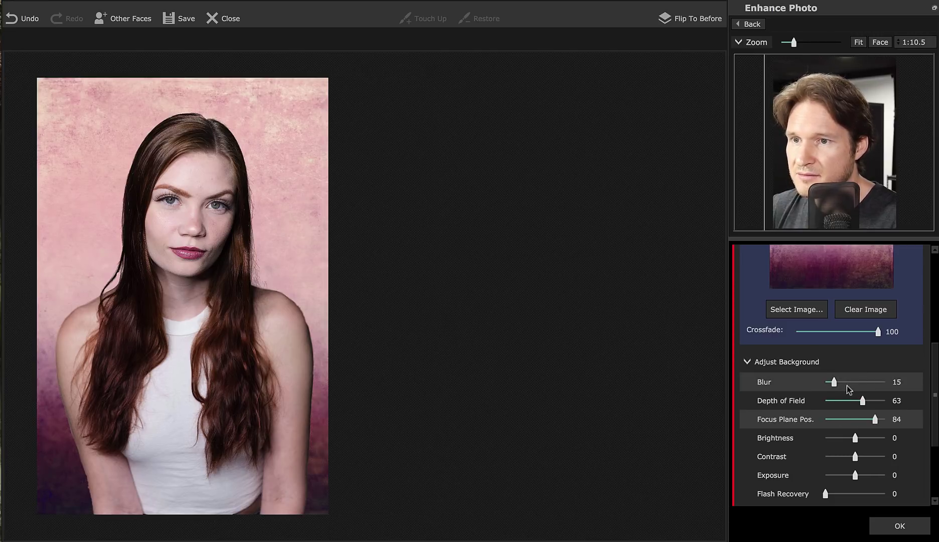
pyautogui.moveTo(875, 420); pyautogui.dragTo(760, 399)
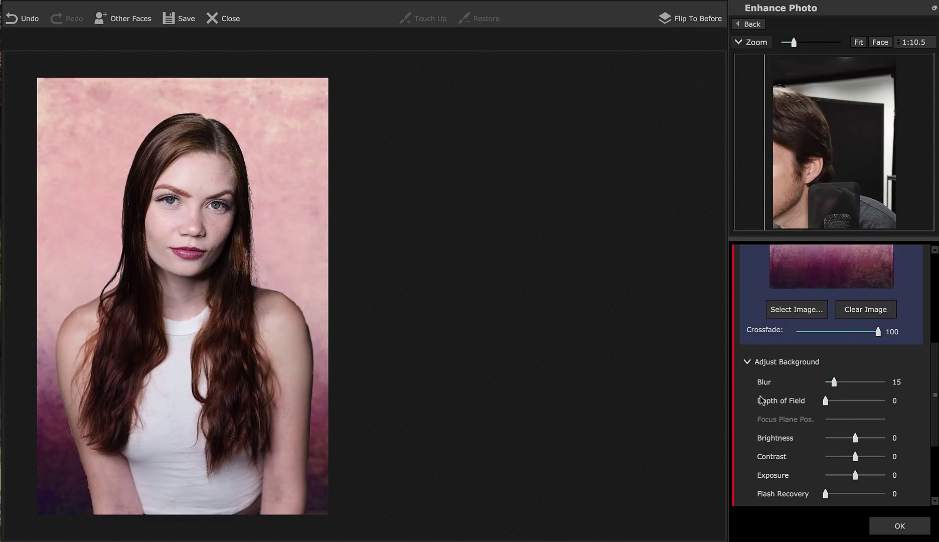
pyautogui.click(837, 399)
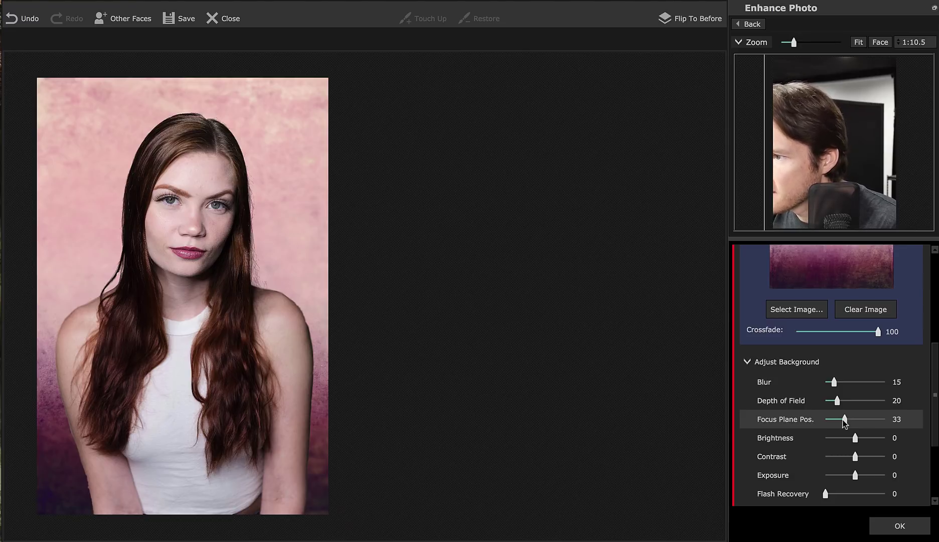
# - Try darker exposure and brightness values on the background, and settle on Brightness 39 with Exposure reset to 0
pyautogui.moveTo(451, 507)
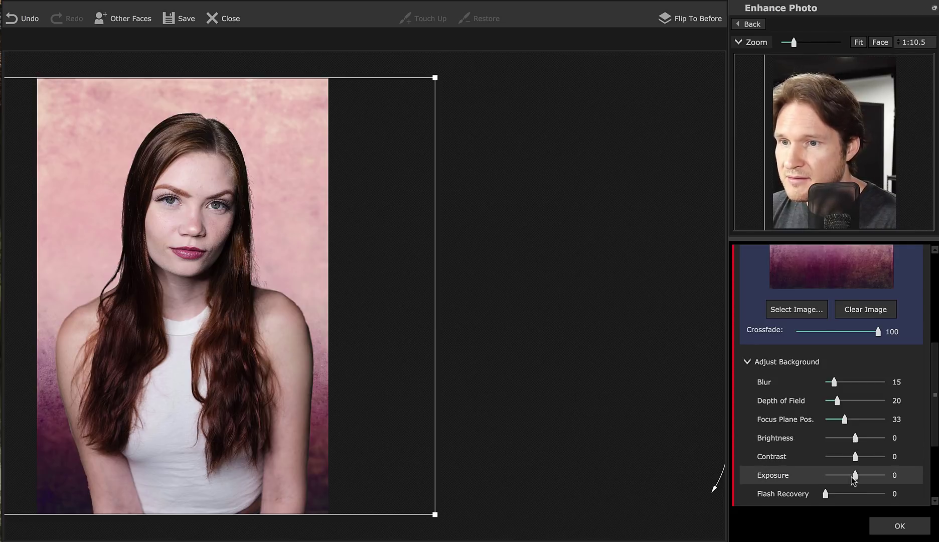
pyautogui.moveTo(852, 475); pyautogui.dragTo(847, 475)
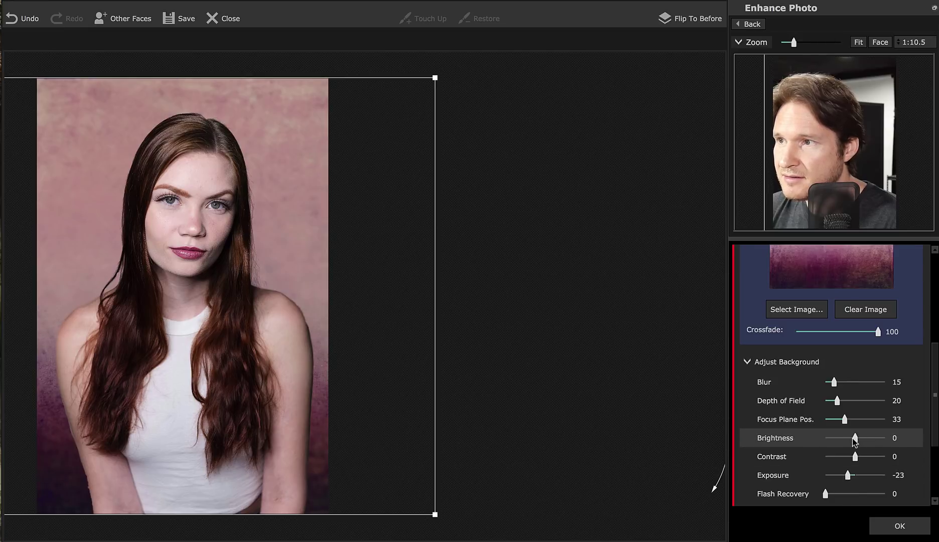
pyautogui.moveTo(852, 438); pyautogui.dragTo(848, 438)
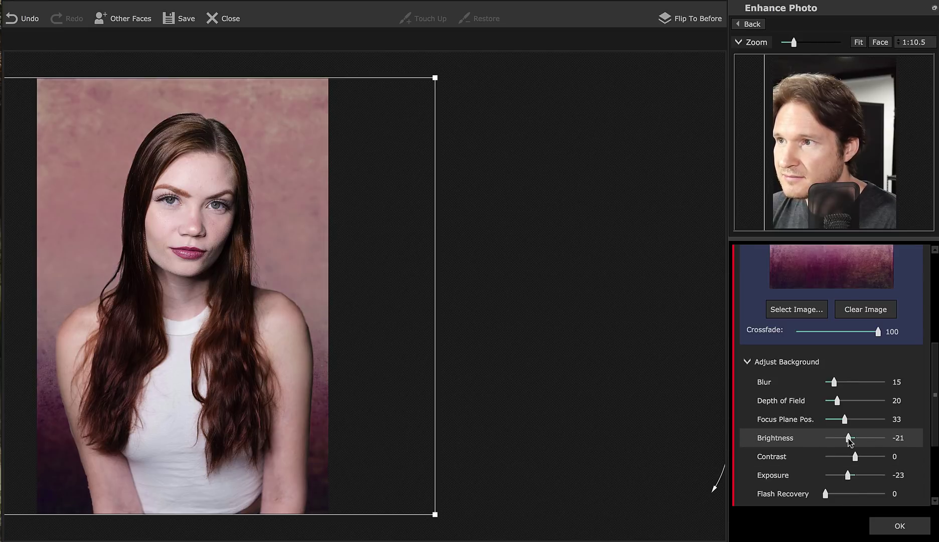
pyautogui.moveTo(848, 438); pyautogui.dragTo(865, 437)
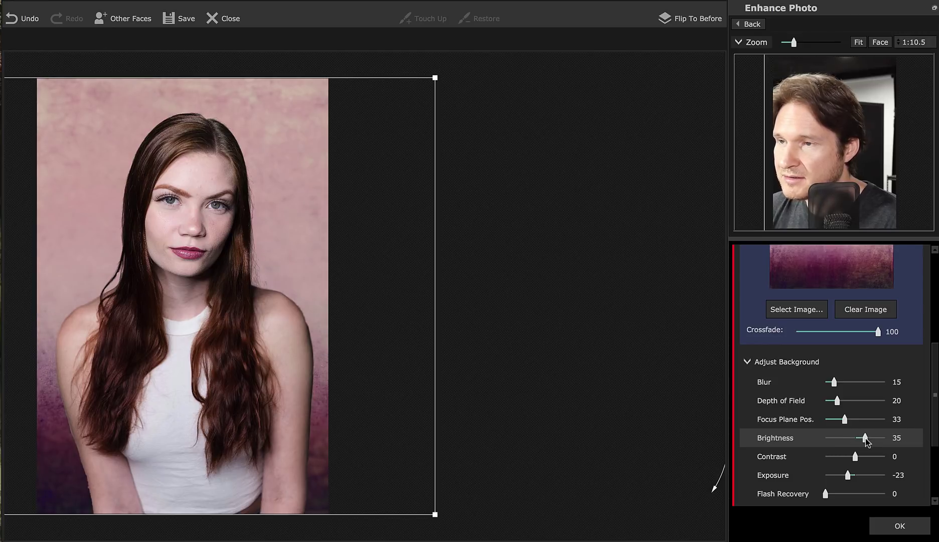
pyautogui.moveTo(847, 475)
pyautogui.mouseDown()
pyautogui.moveTo(861, 474)
pyautogui.moveTo(848, 477)
pyautogui.mouseUp()
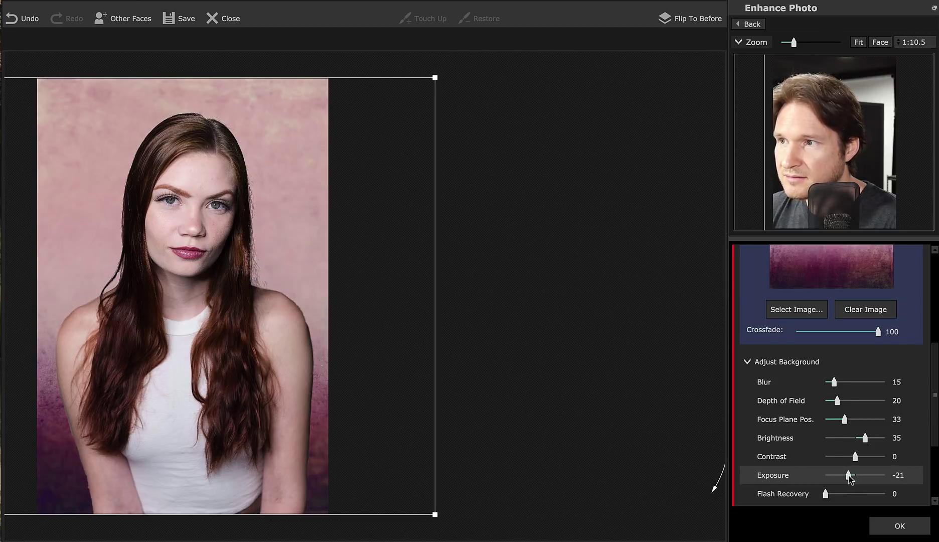
pyautogui.doubleClick(850, 474)
pyautogui.moveTo(865, 437); pyautogui.dragTo(867, 438)
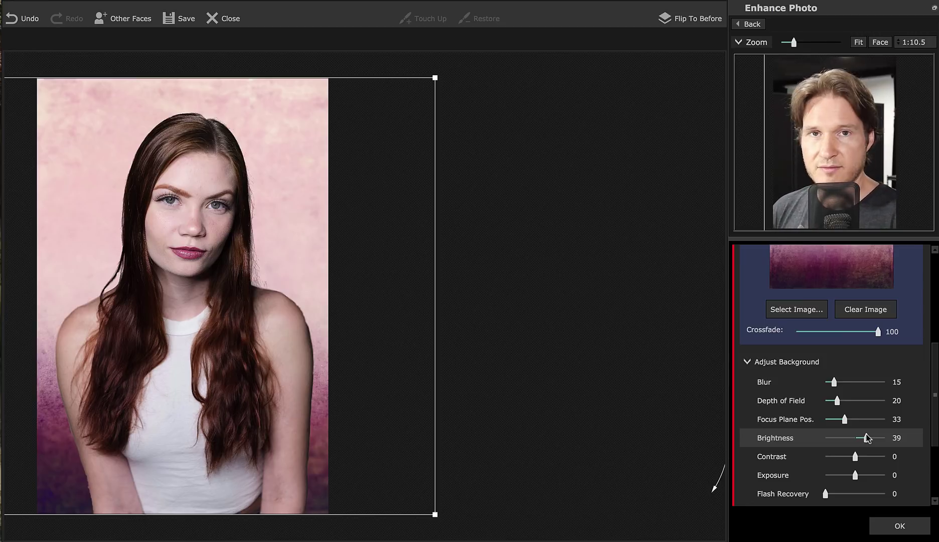
# - Look through the Adjust Foreground and Auto Color settings, leave them at 0 and apply the new background to the portrait
pyautogui.moveTo(936, 431); pyautogui.dragTo(933, 499)
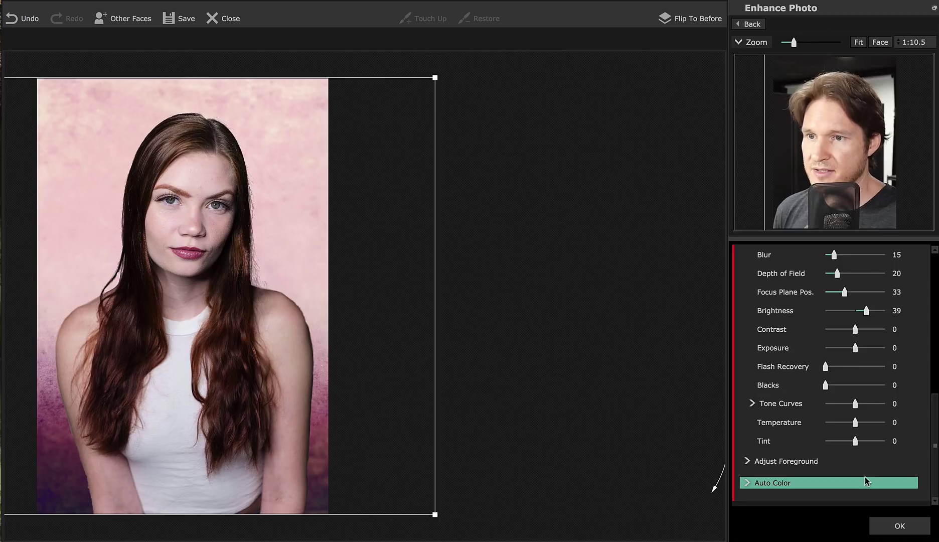
pyautogui.click(803, 461)
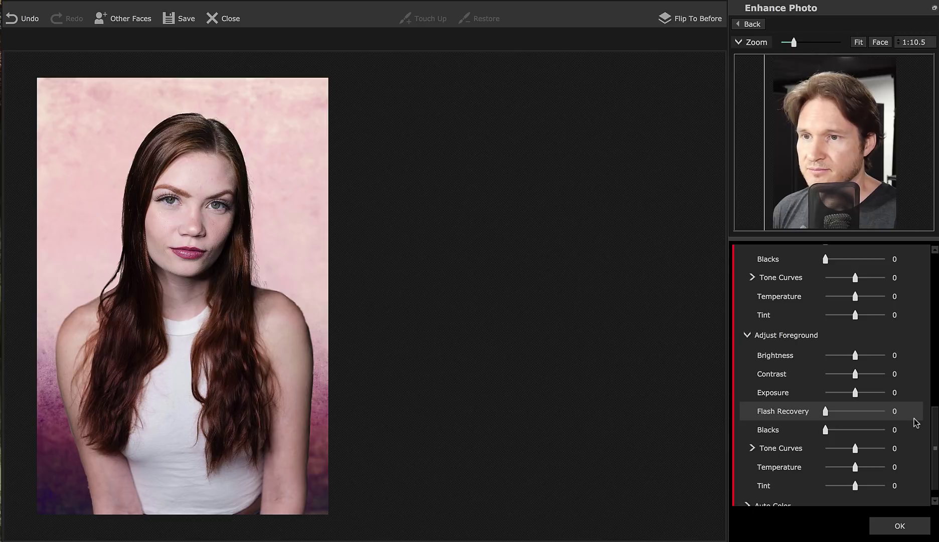
pyautogui.scroll(-1, 915, 421)
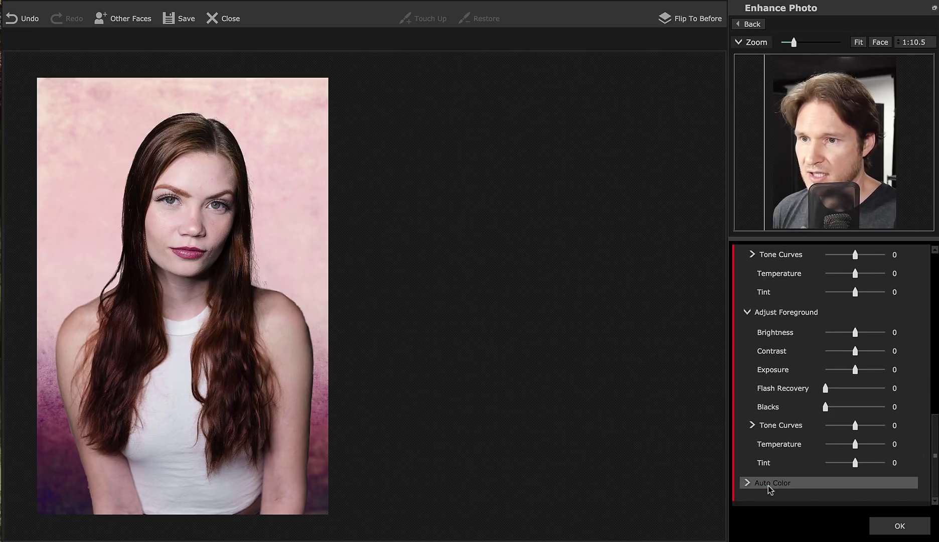
pyautogui.click(770, 484)
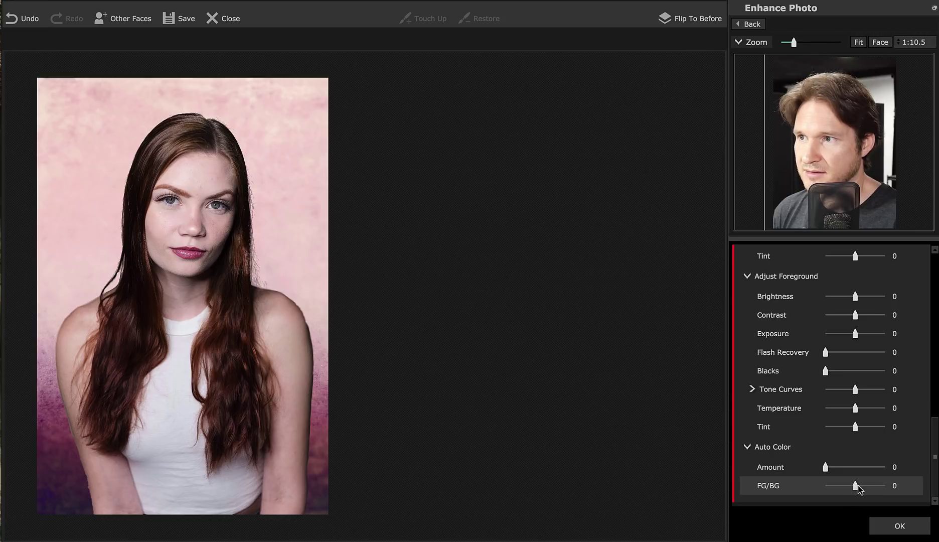
pyautogui.click(852, 468)
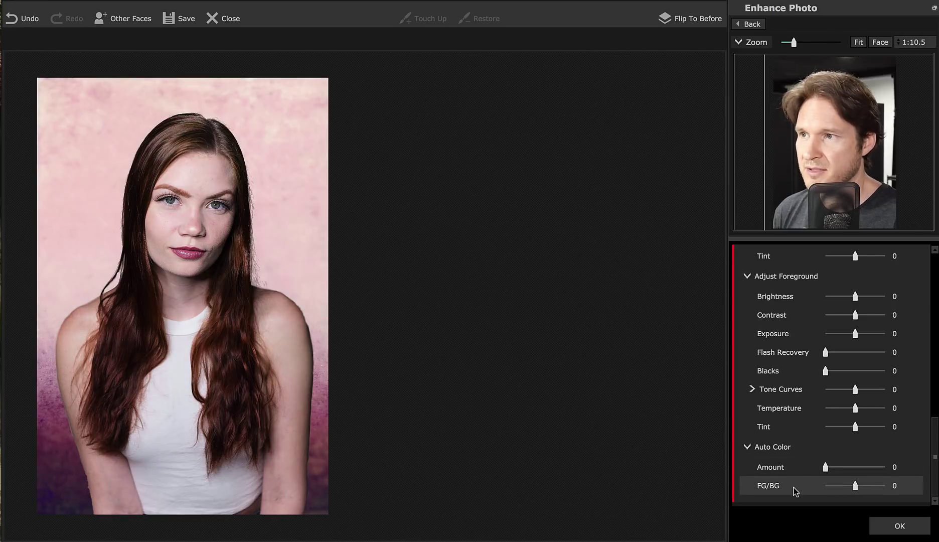
pyautogui.click(878, 528)
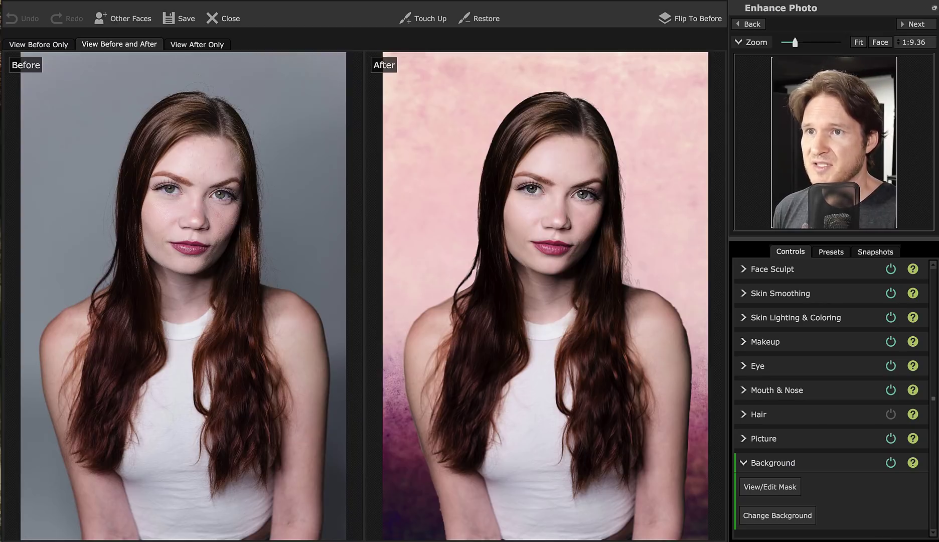
# - Save the current edit as a snapshot named Background
pyautogui.click(873, 249)
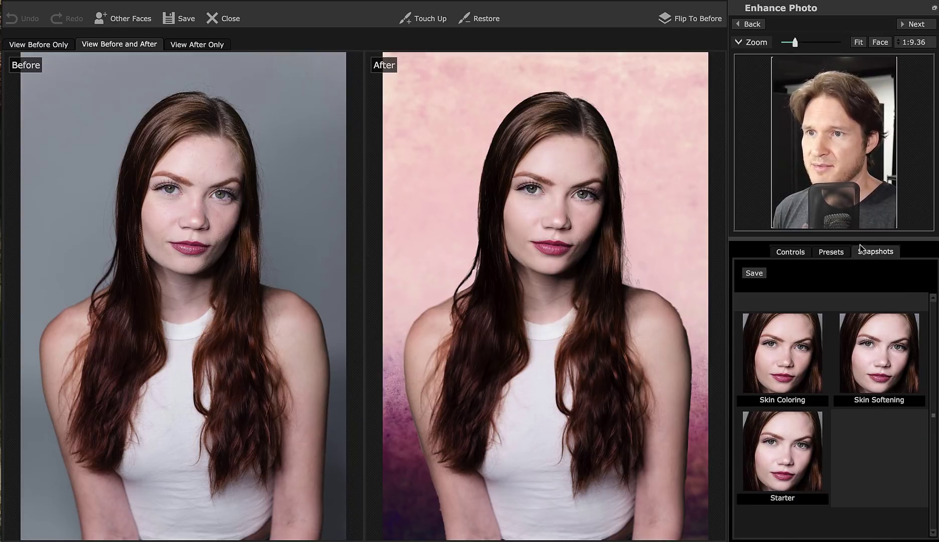
pyautogui.click(754, 273)
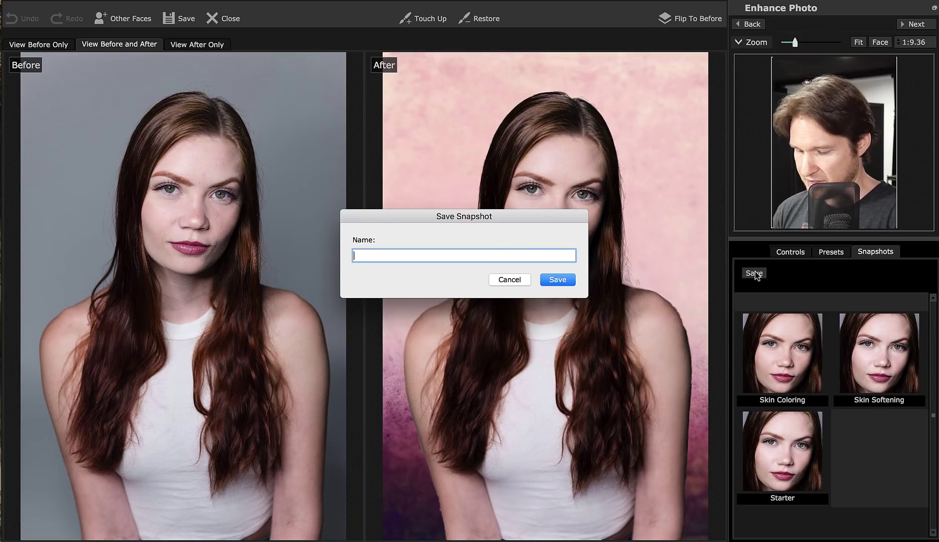
pyautogui.write('Background')
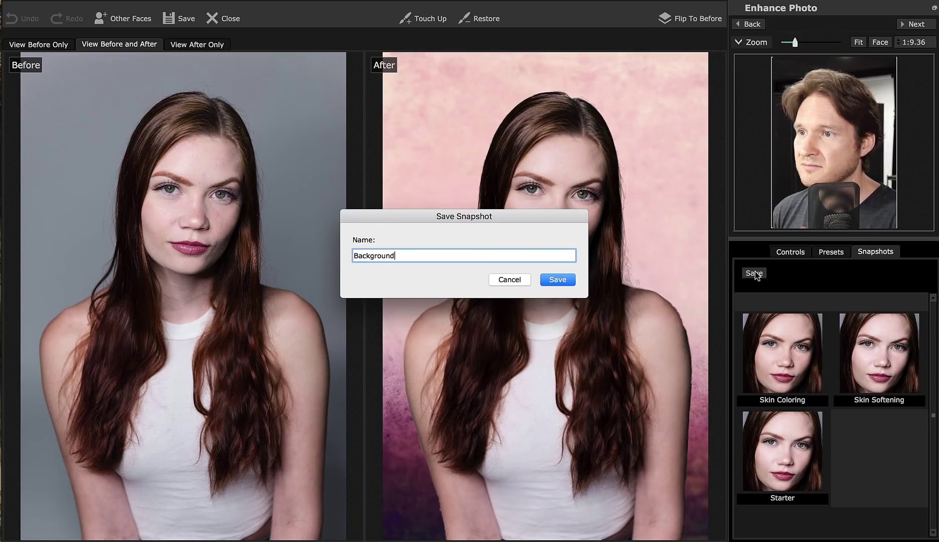
pyautogui.press('Return')
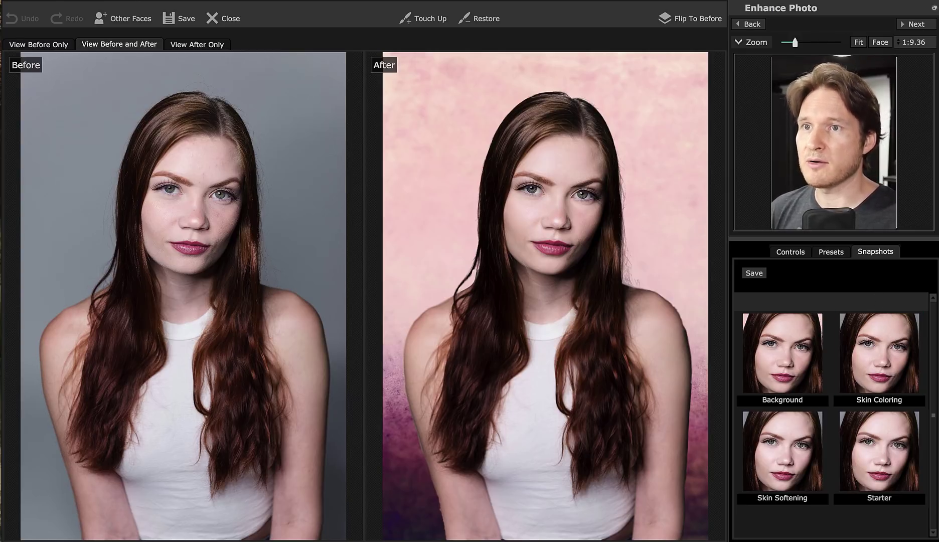
# - Examine the retouched nose, eye and forehead skin against the original at 1:1 zoom
pyautogui.click(880, 43)
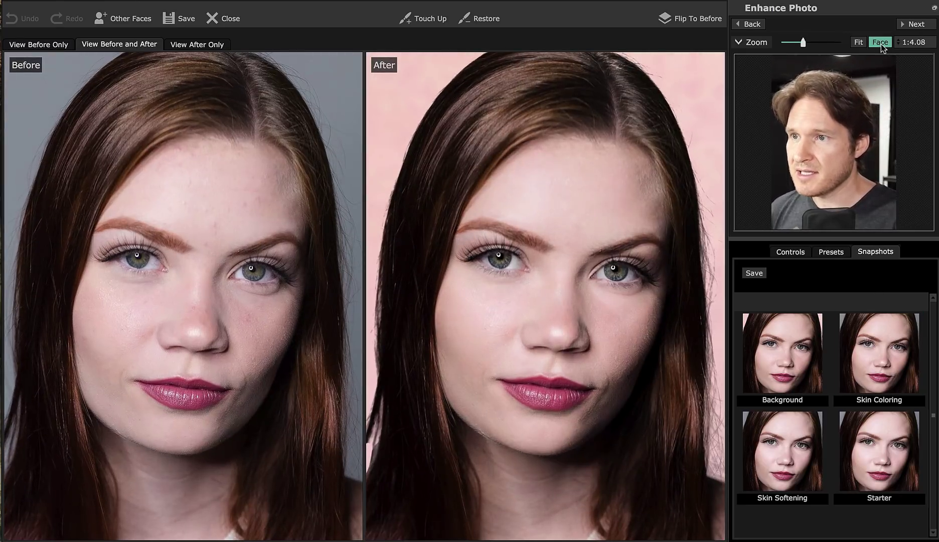
pyautogui.click(913, 41)
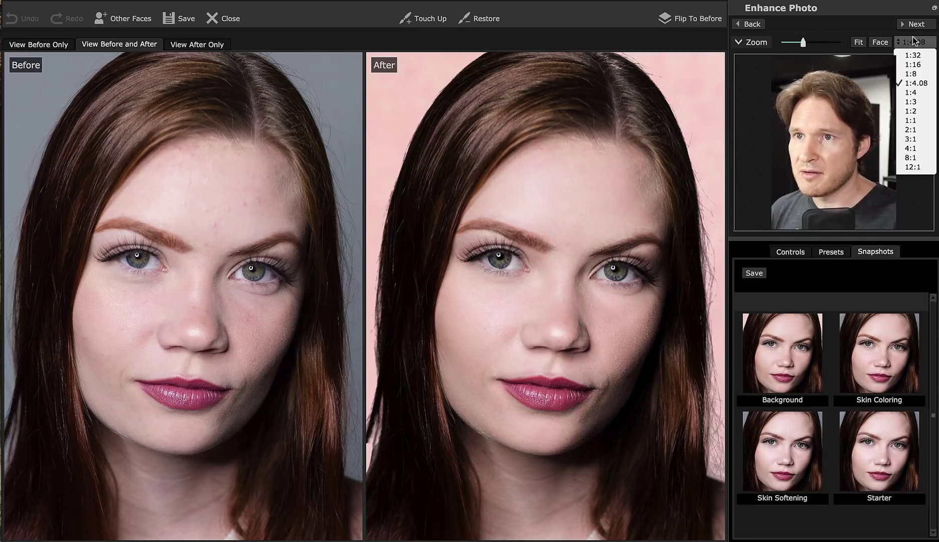
pyautogui.click(914, 121)
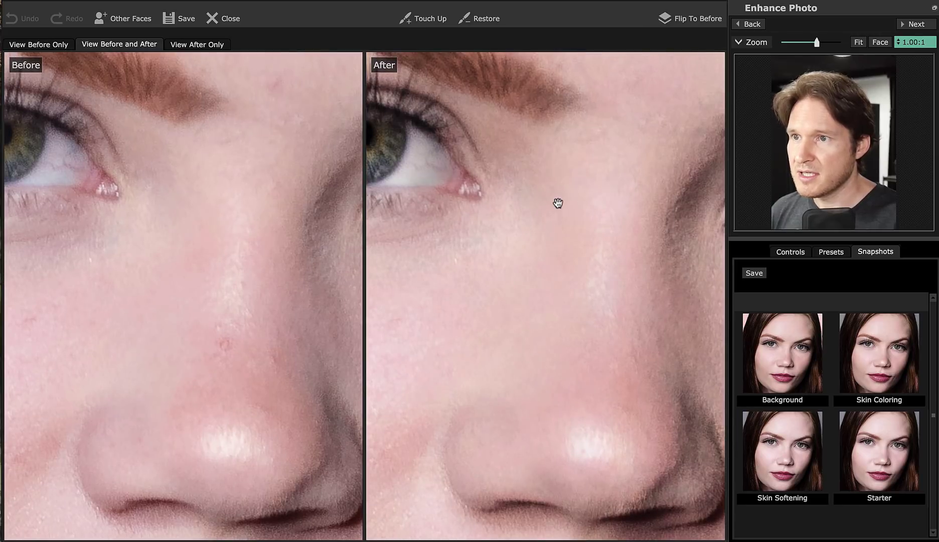
pyautogui.moveTo(593, 201); pyautogui.dragTo(436, 186)
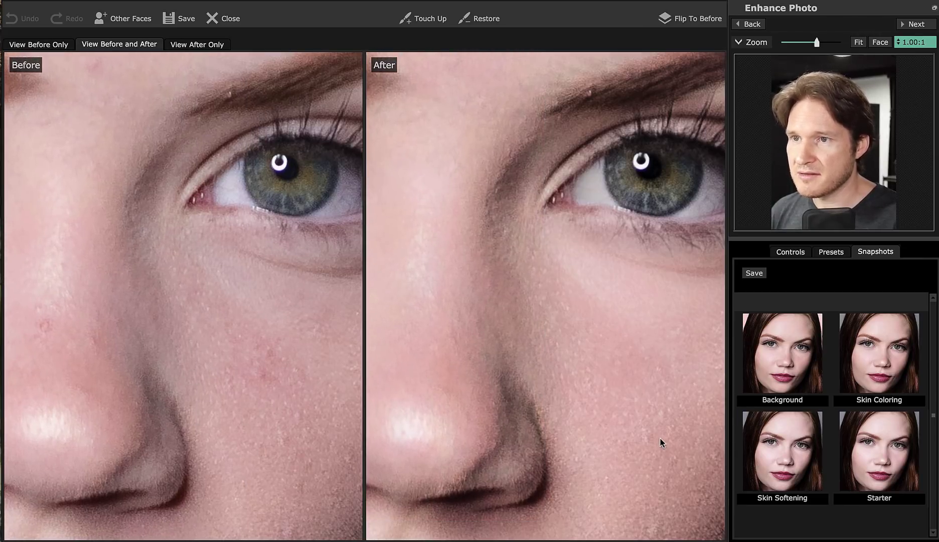
pyautogui.moveTo(484, 122); pyautogui.dragTo(434, 398)
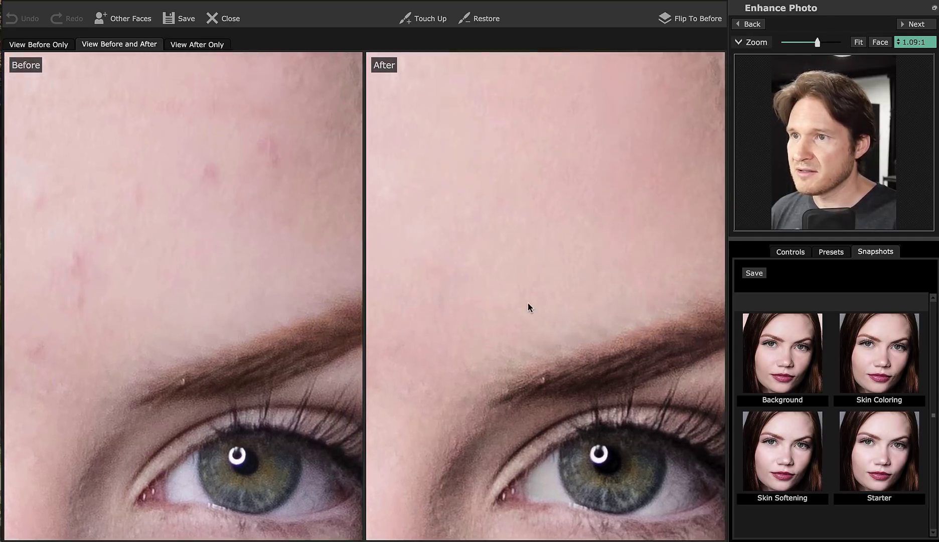
pyautogui.moveTo(593, 208); pyautogui.dragTo(536, 408)
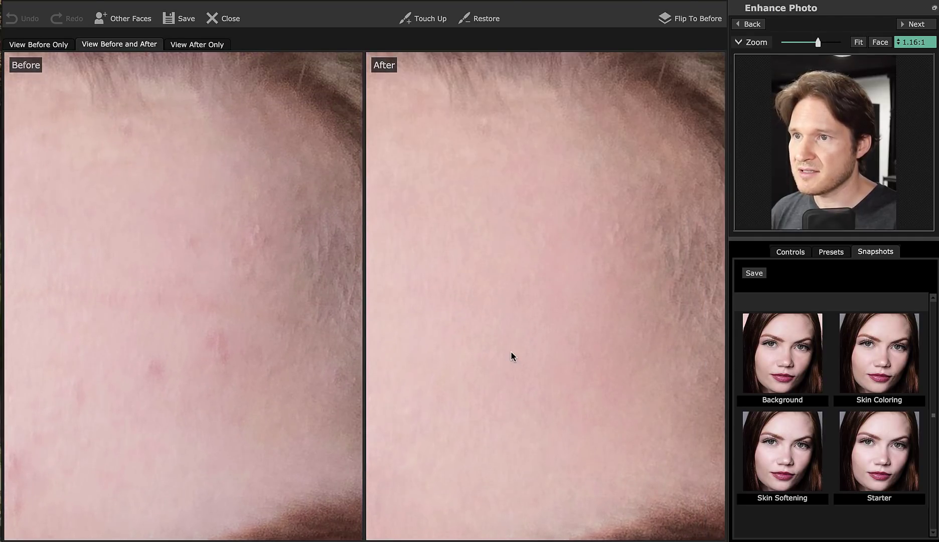
# - Compare the forehead, eye, cheek and lips with the original at a wider zoom, and check the face and whole portrait
pyautogui.scroll(-3, 511, 351)
pyautogui.scroll(-2, 511, 352)
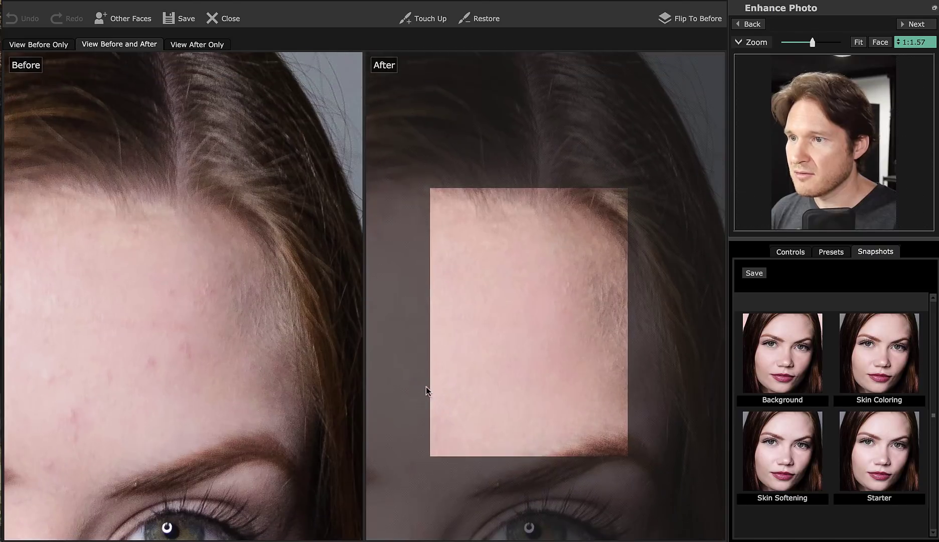
pyautogui.moveTo(561, 335); pyautogui.dragTo(665, 251)
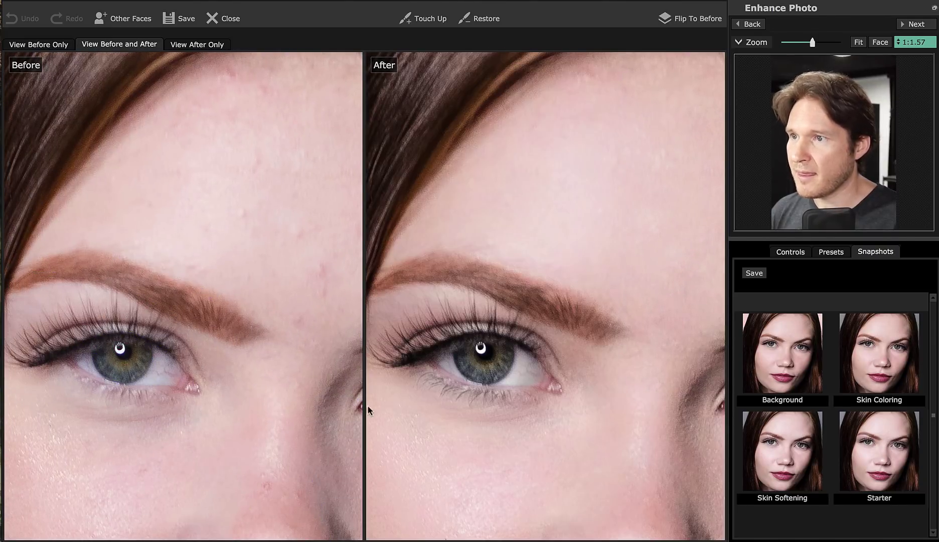
pyautogui.moveTo(553, 492); pyautogui.dragTo(581, 180)
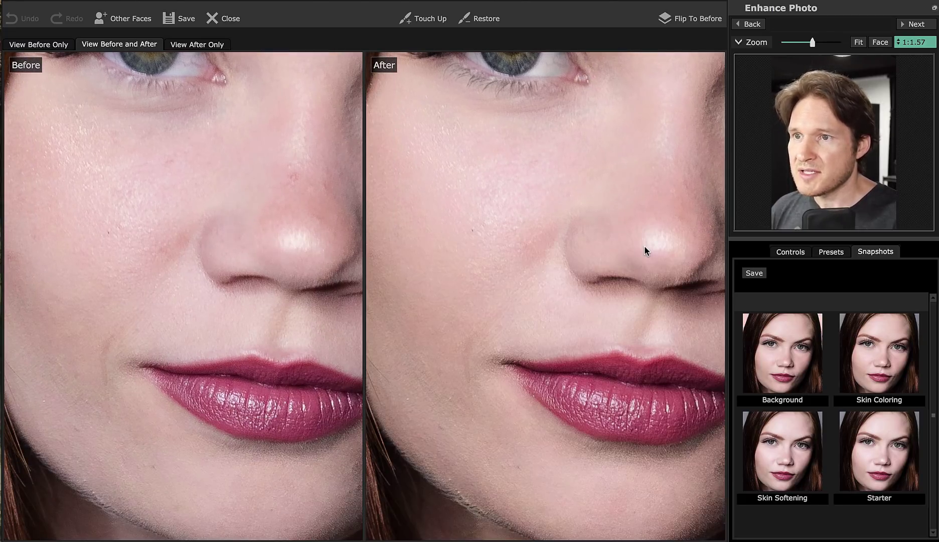
pyautogui.moveTo(460, 284); pyautogui.dragTo(456, 371)
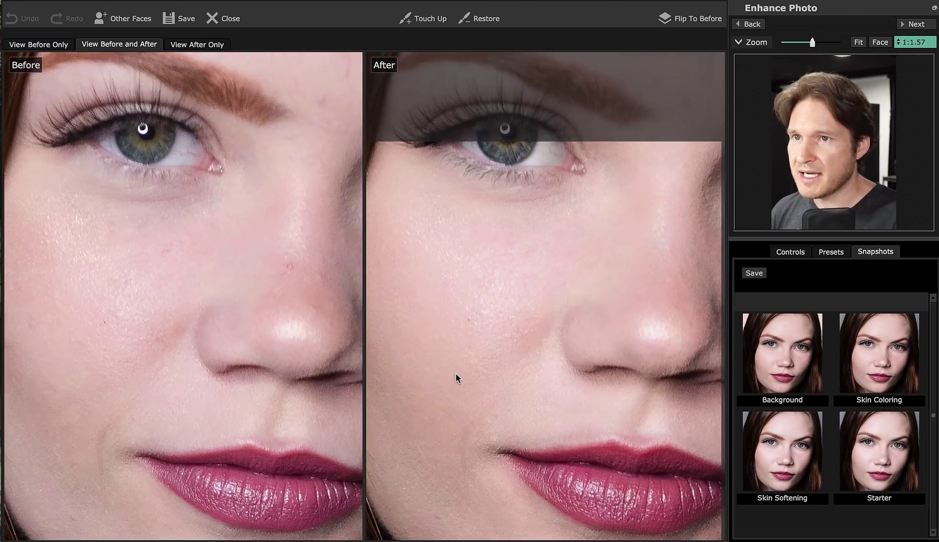
pyautogui.click(859, 42)
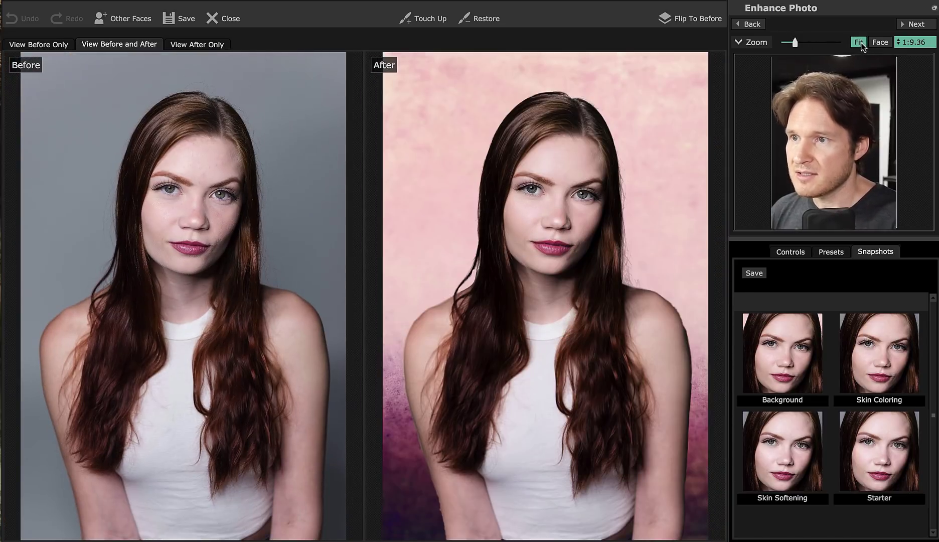
pyautogui.click(879, 43)
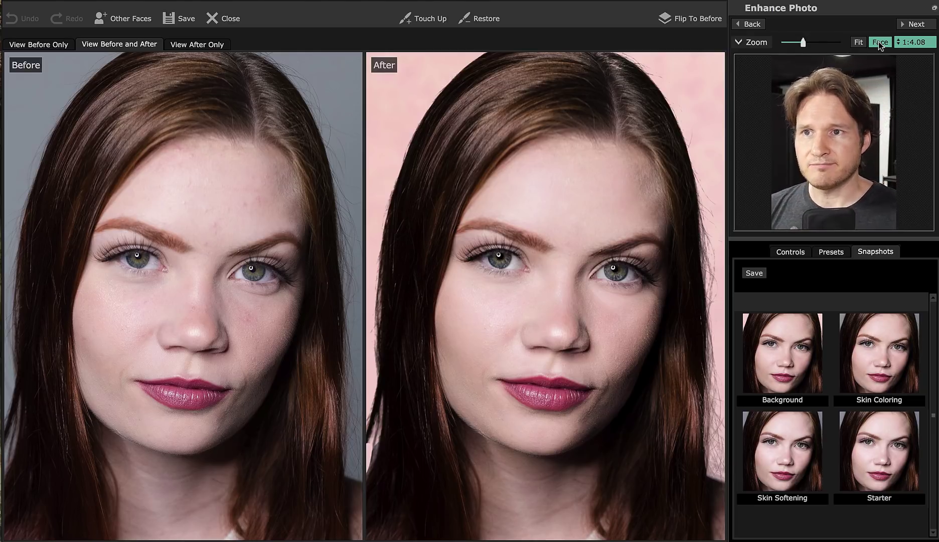
pyautogui.click(857, 42)
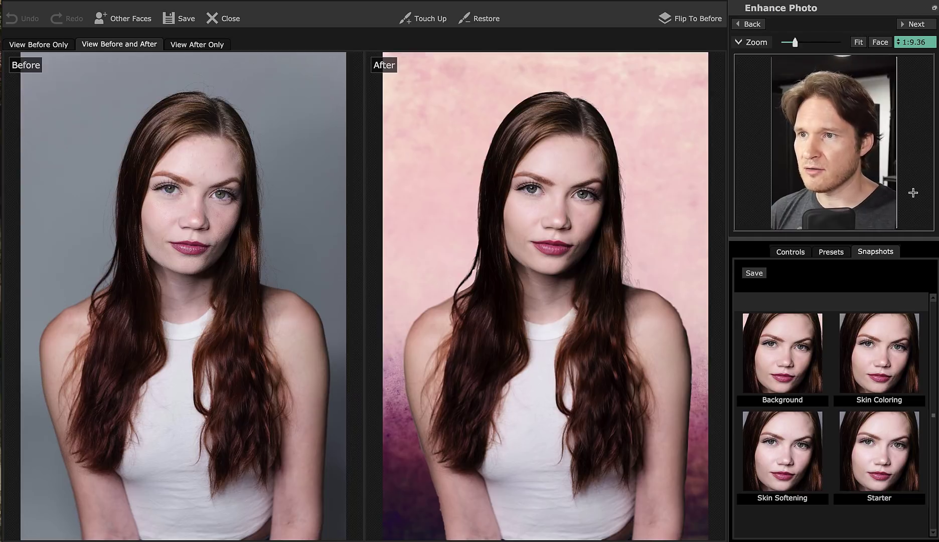
# - Switch between the Skin Coloring and Background snapshots, restore Skin Coloring, and show the adjustment controls
pyautogui.click(894, 367)
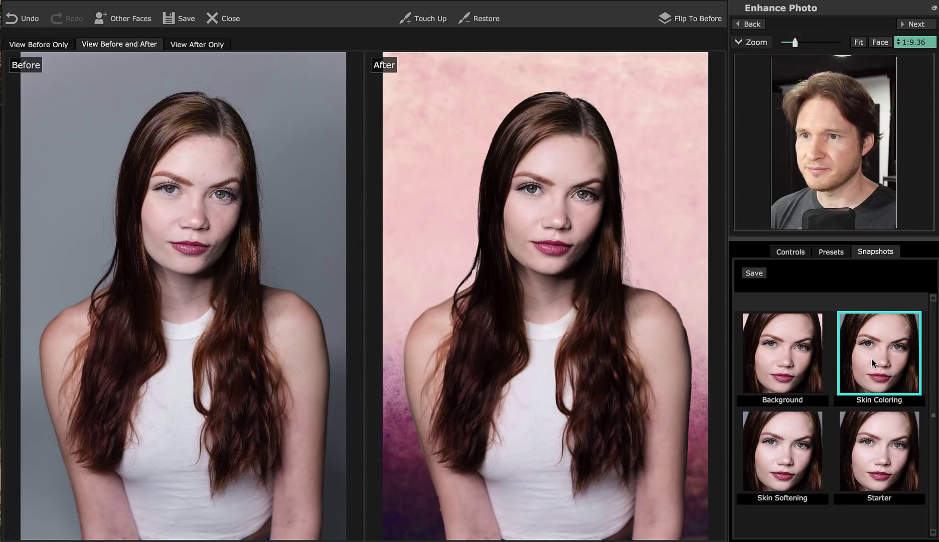
pyautogui.click(876, 364)
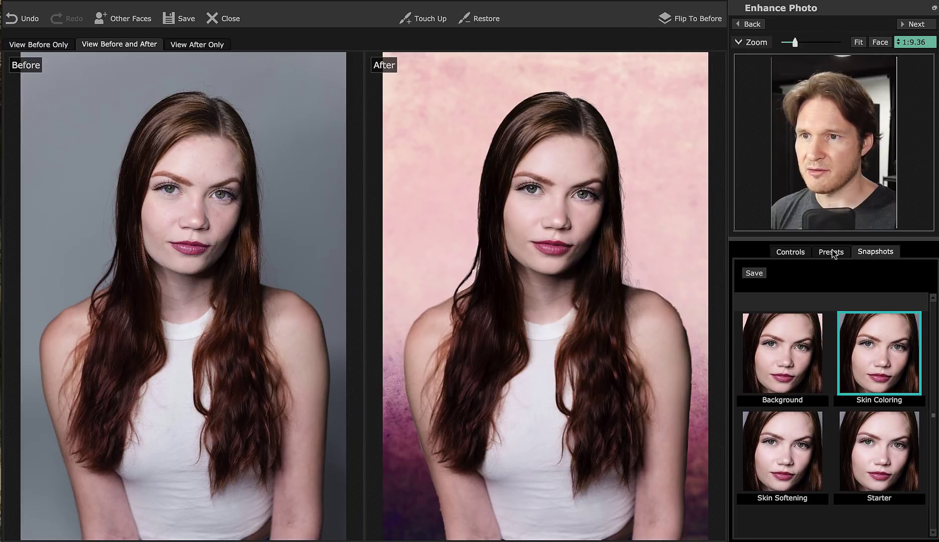
pyautogui.click(797, 370)
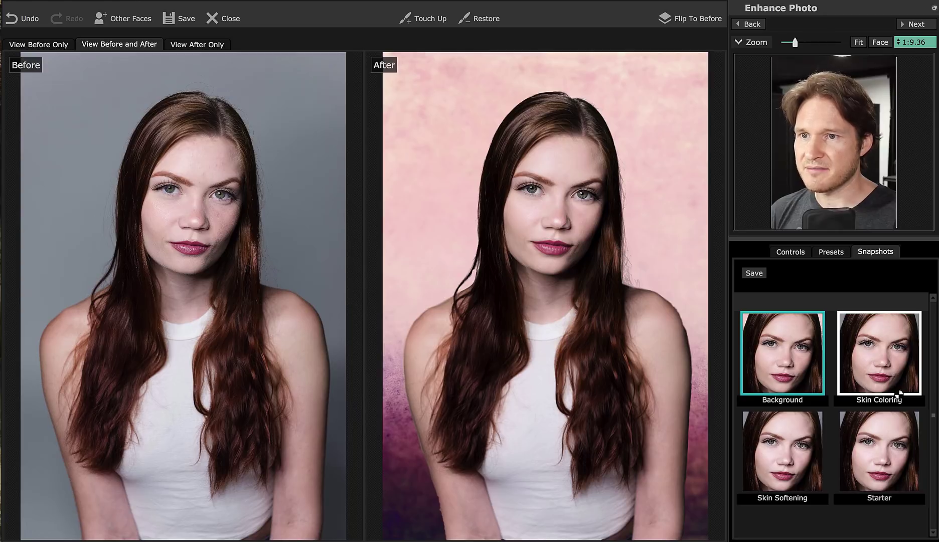
pyautogui.click(805, 253)
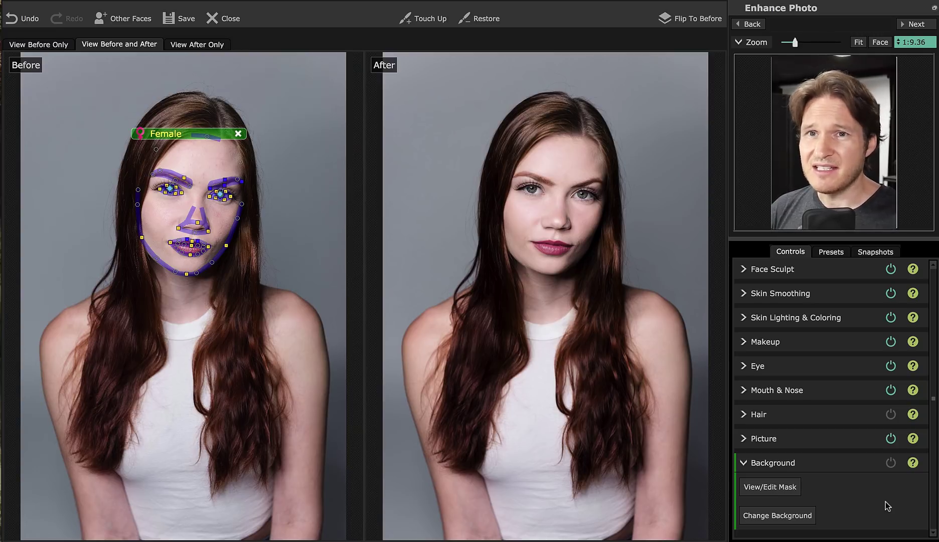
# - Examine the retouched chin, lips, cheek, eye, eyebrow and forehead skin against the original at 1:1 zoom
pyautogui.click(916, 42)
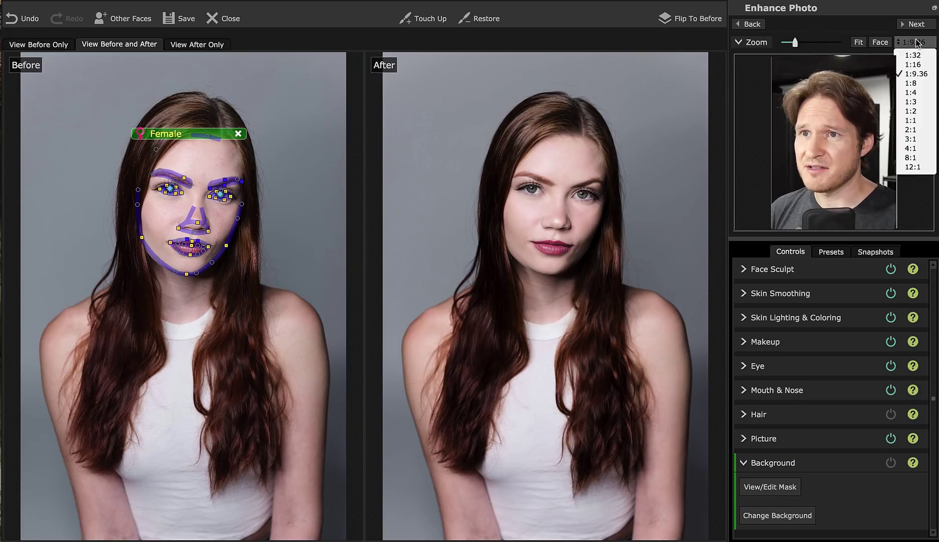
pyautogui.click(911, 121)
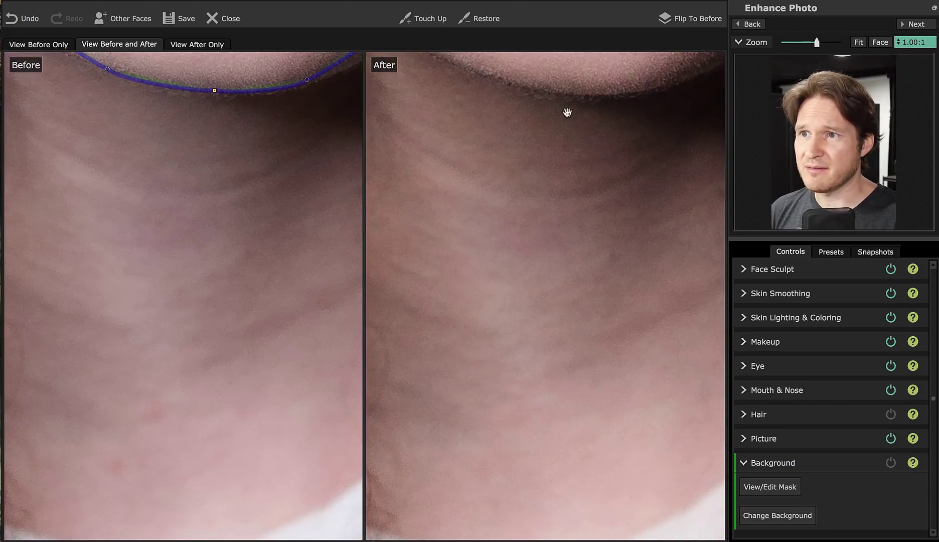
pyautogui.moveTo(570, 92); pyautogui.dragTo(538, 482)
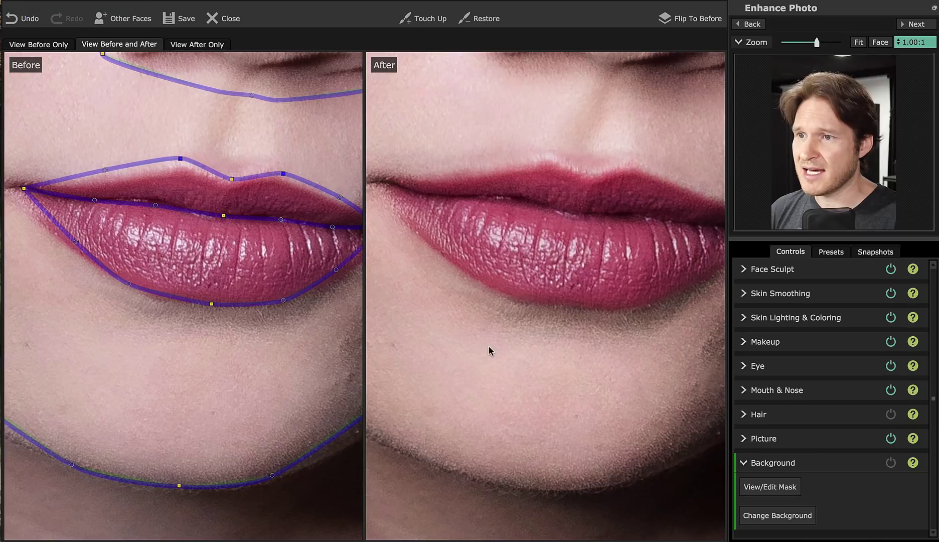
pyautogui.moveTo(488, 350); pyautogui.dragTo(667, 409)
pyautogui.moveTo(530, 239); pyautogui.dragTo(541, 414)
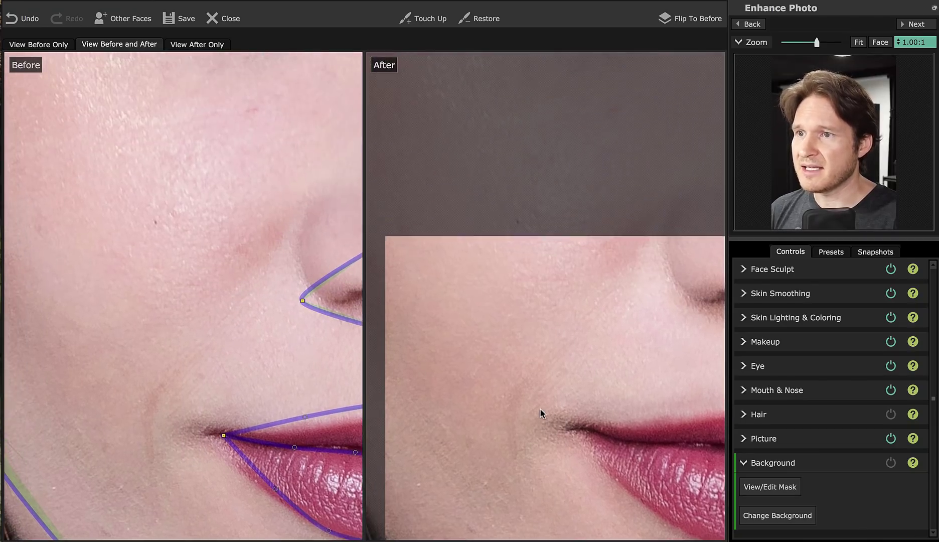
pyautogui.moveTo(480, 255); pyautogui.dragTo(528, 398)
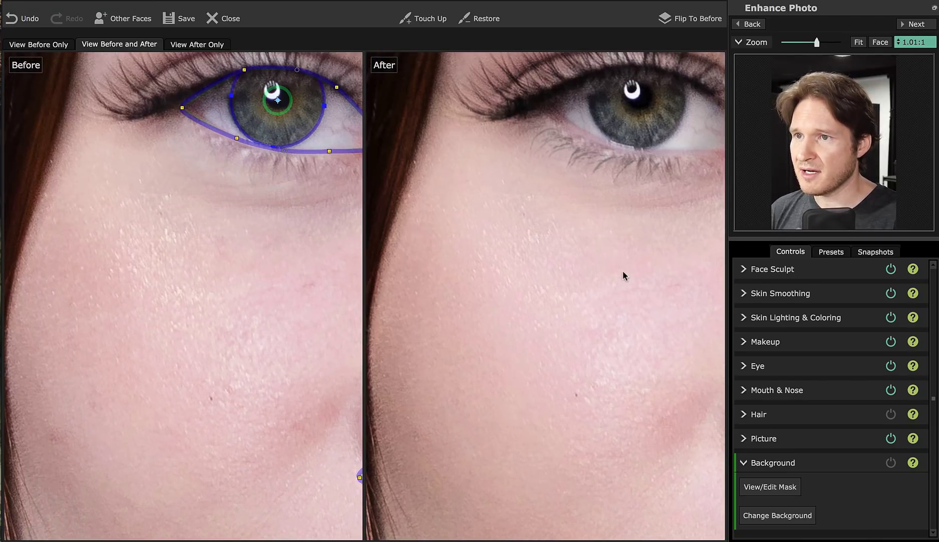
pyautogui.moveTo(622, 271); pyautogui.dragTo(403, 419)
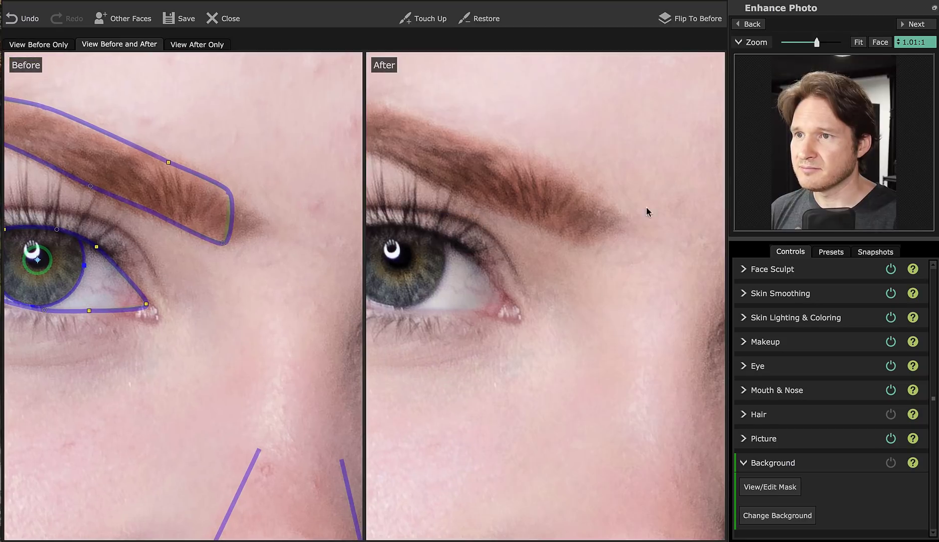
pyautogui.moveTo(646, 206); pyautogui.dragTo(602, 373)
pyautogui.scroll(1, 601, 374)
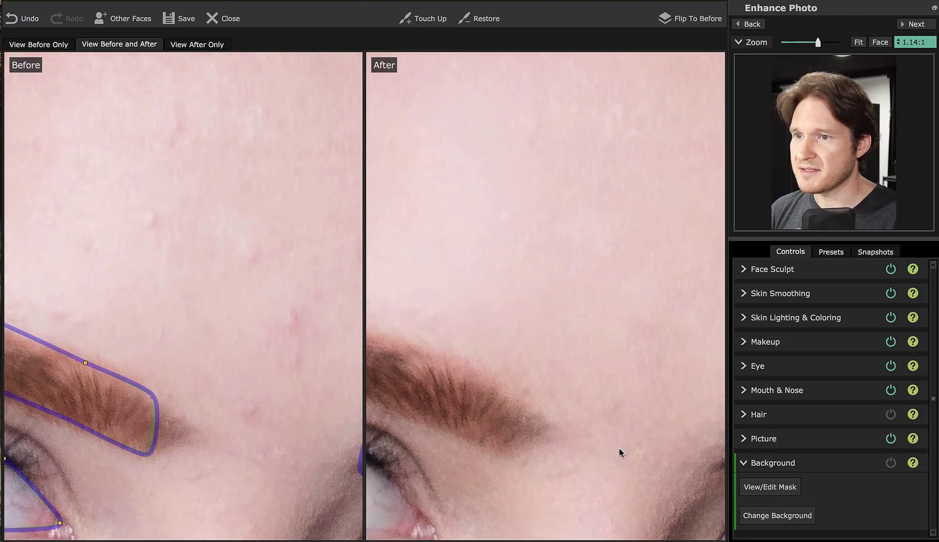
# - Compare the nose, the skin beside it and the corner of the mouth with the original up close, and check the whole face
pyautogui.moveTo(619, 449); pyautogui.dragTo(551, 174)
pyautogui.moveTo(593, 405); pyautogui.dragTo(577, 252)
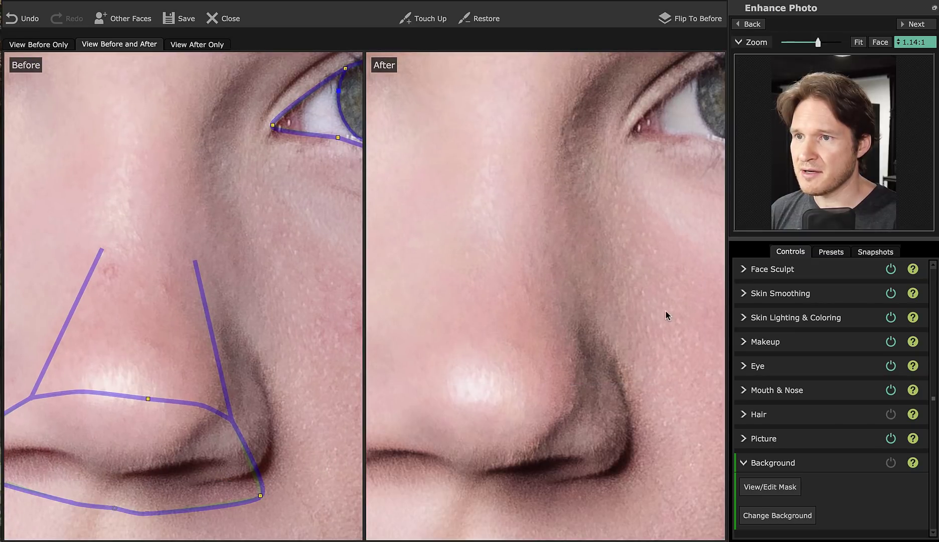
pyautogui.moveTo(669, 380); pyautogui.dragTo(674, 245)
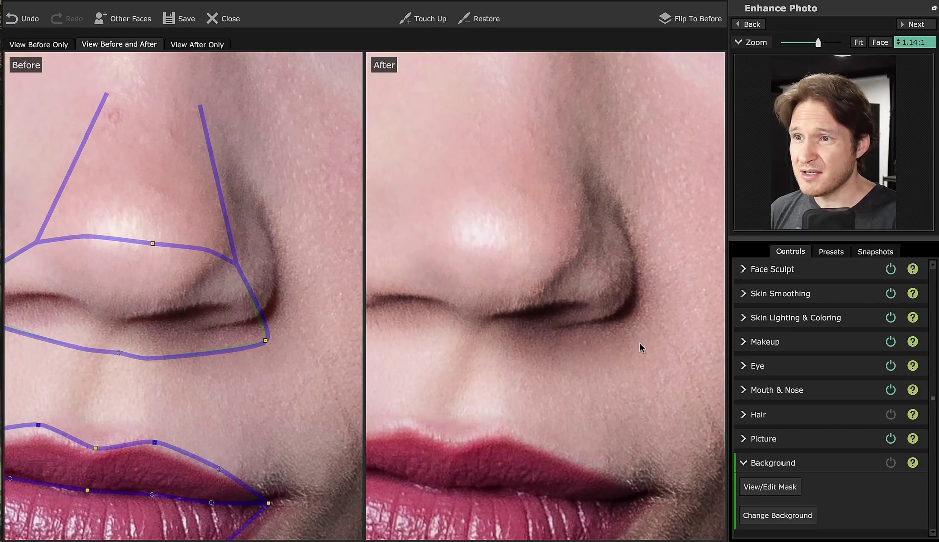
pyautogui.moveTo(655, 384); pyautogui.dragTo(606, 256)
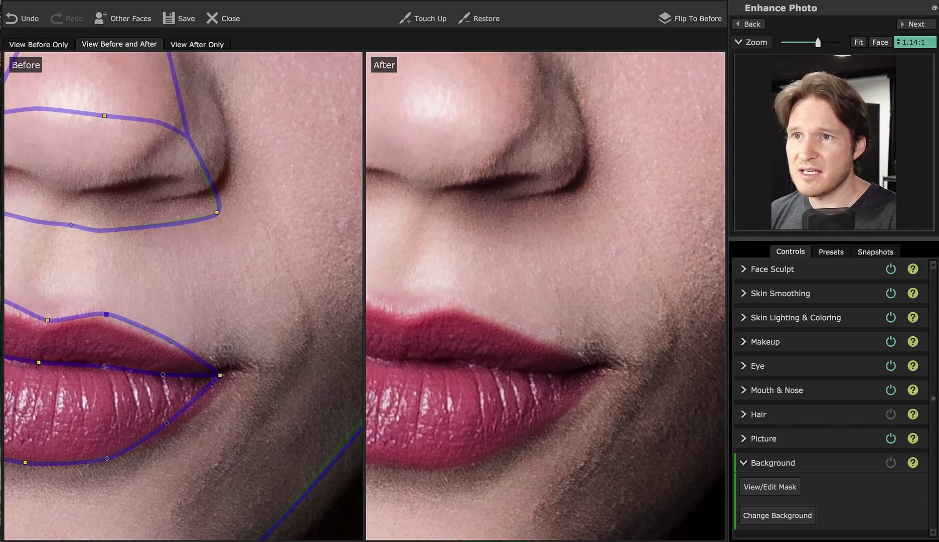
pyautogui.click(877, 43)
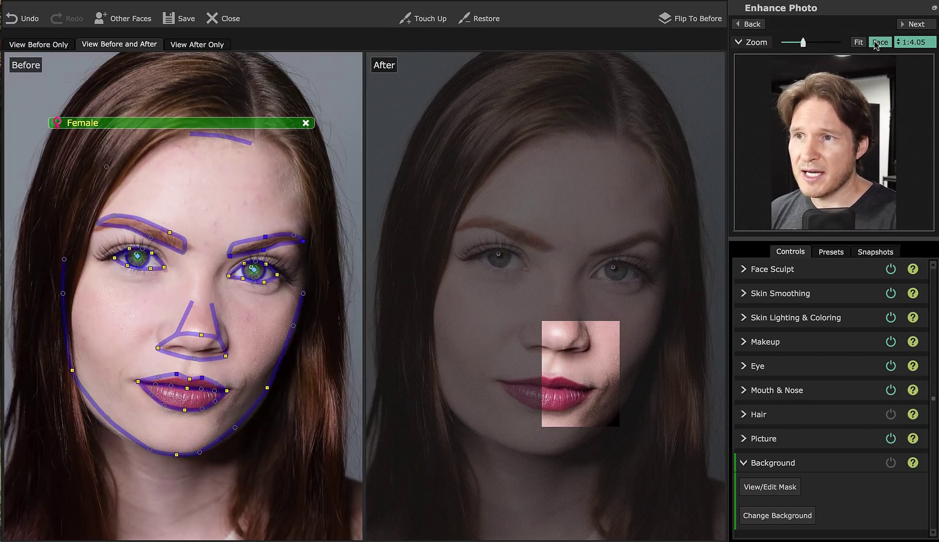